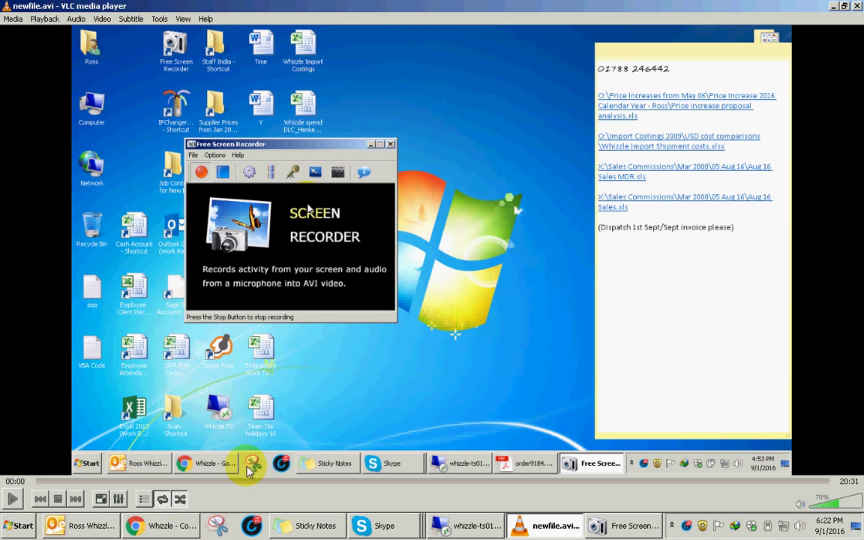
# - Play the newfile.avi recording in full screen
pyautogui.click(14, 498)
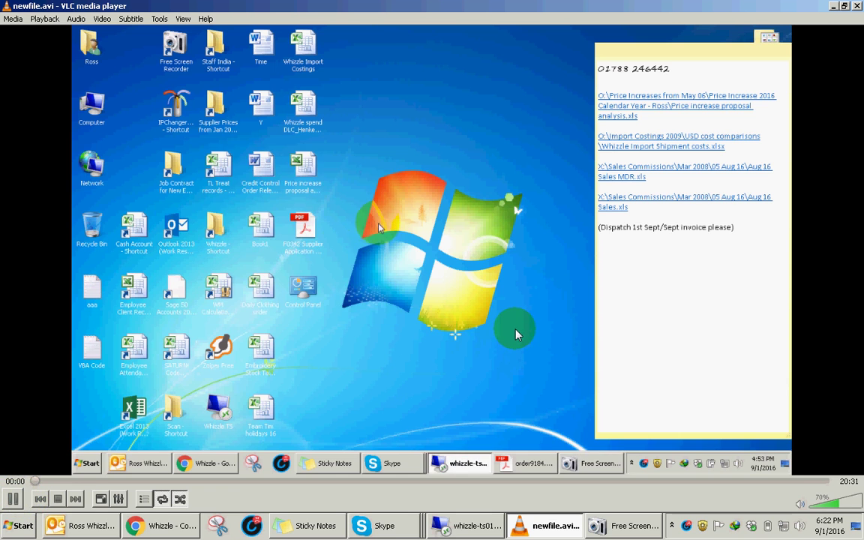
pyautogui.doubleClick(516, 330)
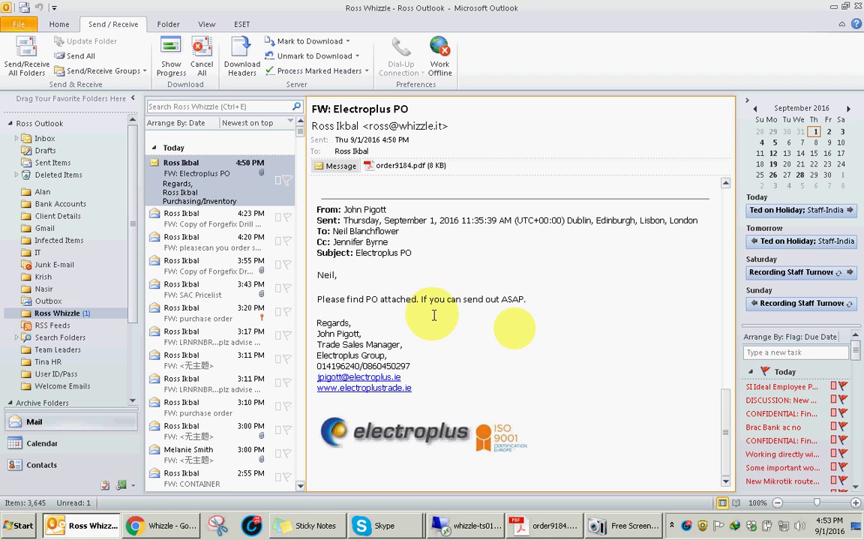
# - Review the purchase order in Adobe Reader, switch to Chrome and open customer login on the Whizzle website
pyautogui.click(518, 529)
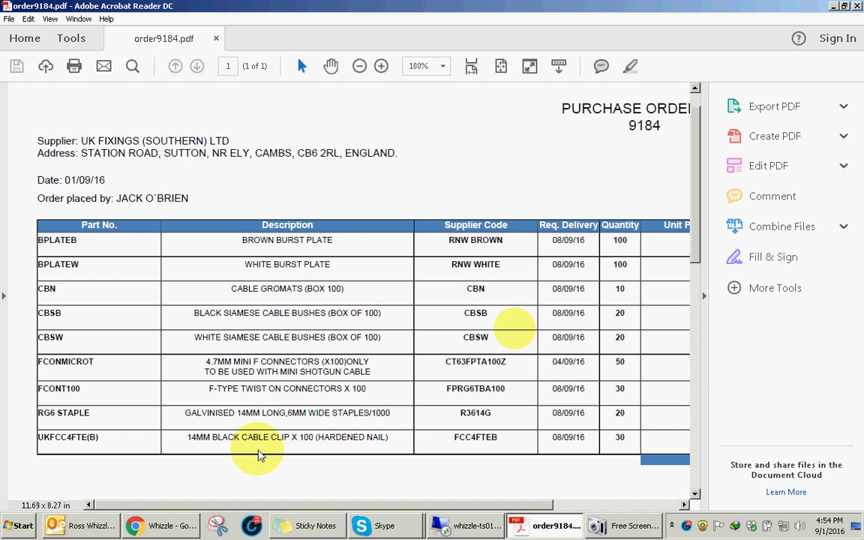
pyautogui.click(177, 529)
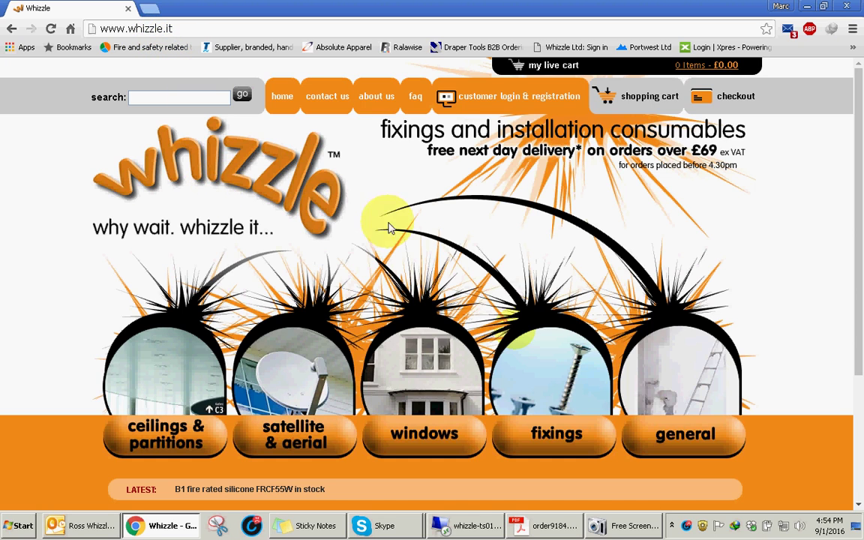
pyautogui.click(508, 102)
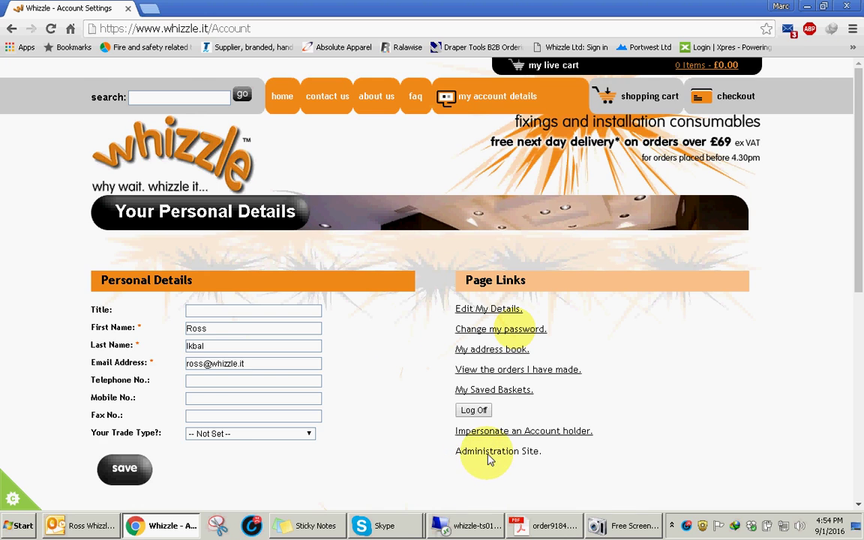
# - Open the Administration Site in a new tab and display its Companies page
pyautogui.rightClick(501, 307)
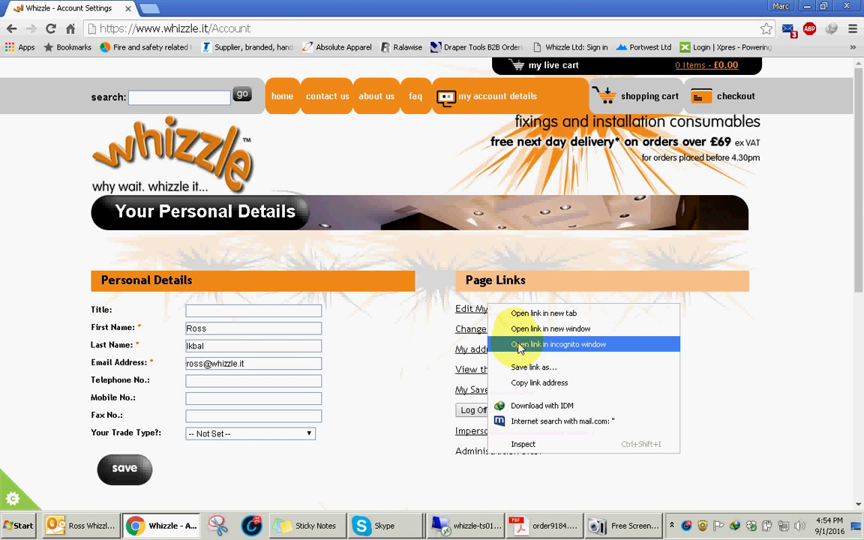
pyautogui.click(542, 311)
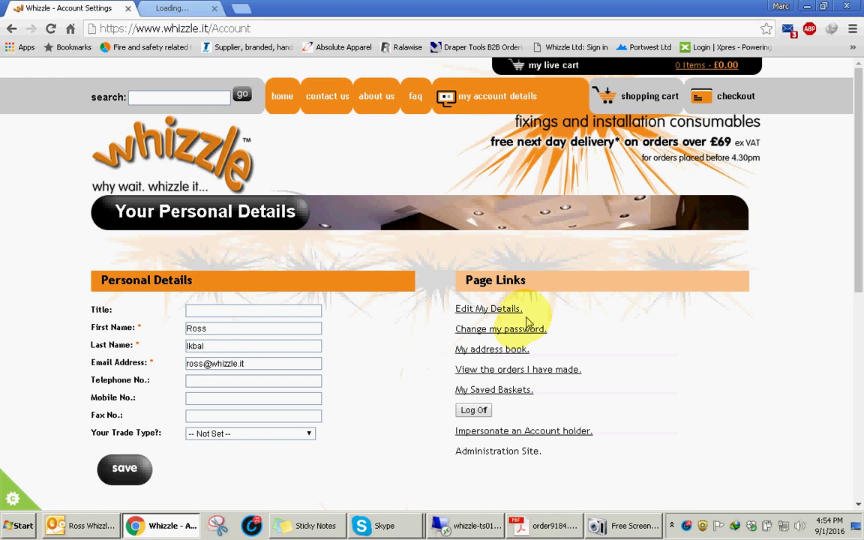
pyautogui.click(192, 9)
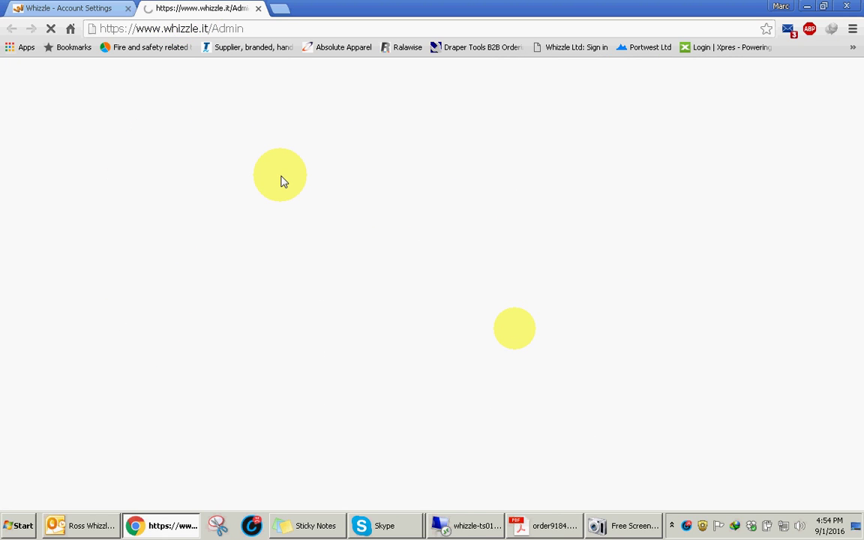
pyautogui.click(629, 525)
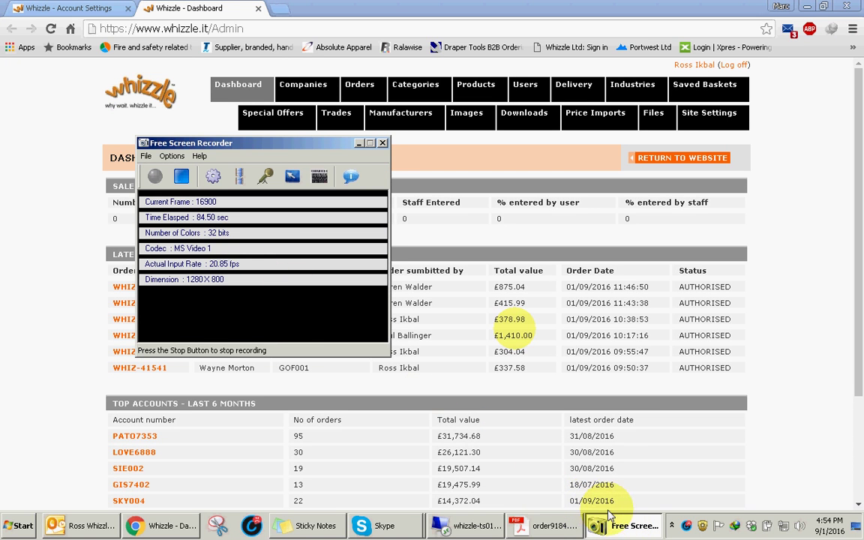
pyautogui.click(607, 526)
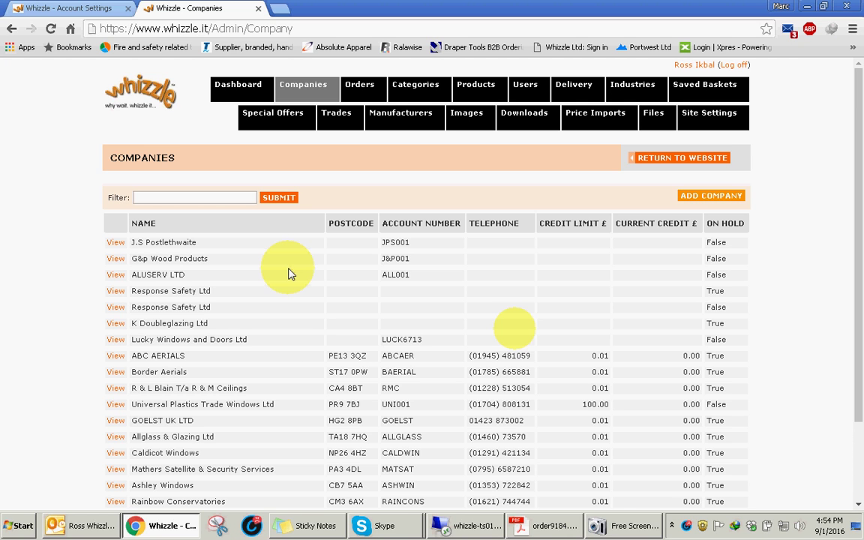
# - Copy the company name Electroplus from the Outlook e-mail, filter the admin Companies list by it and open the matching company's details
pyautogui.click(88, 530)
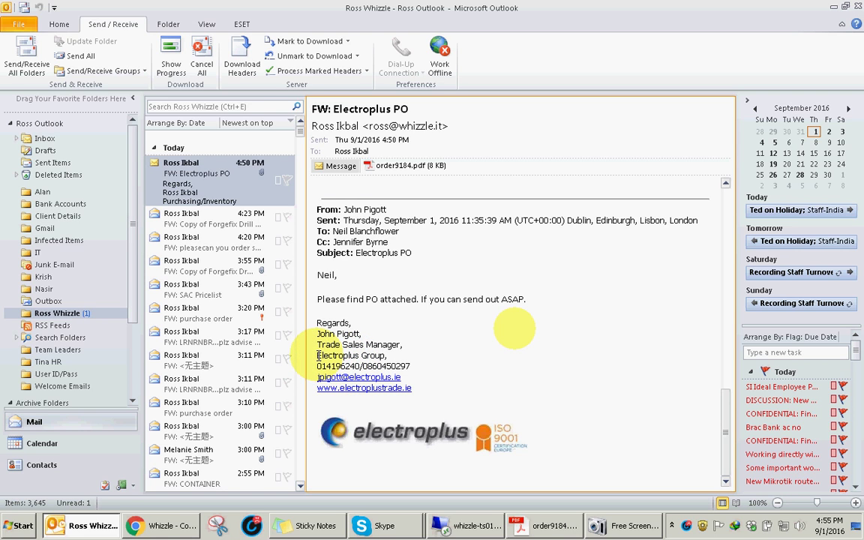
pyautogui.moveTo(319, 356); pyautogui.dragTo(356, 356)
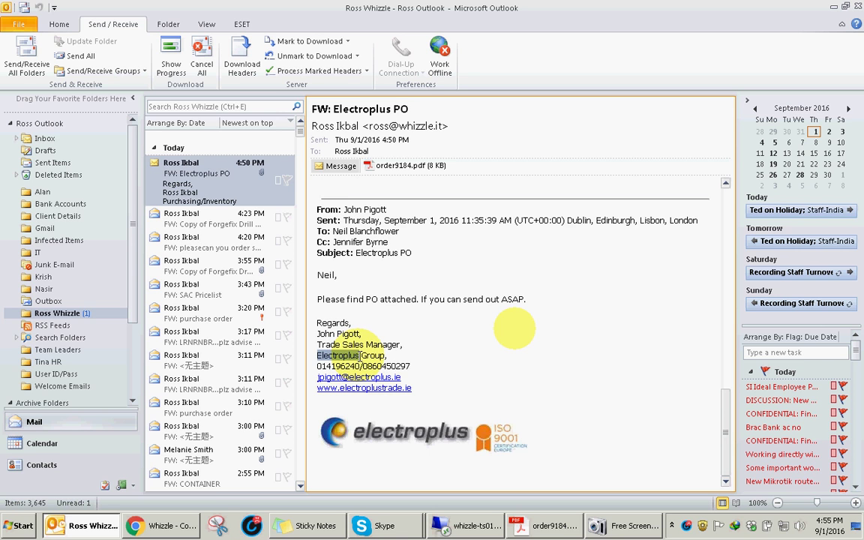
pyautogui.click(164, 525)
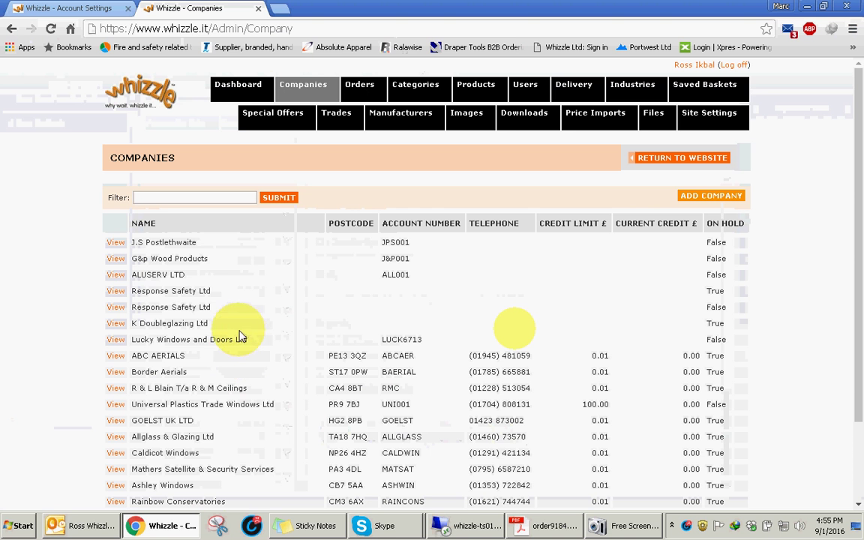
pyautogui.click(175, 199)
pyautogui.write('Electroplus')
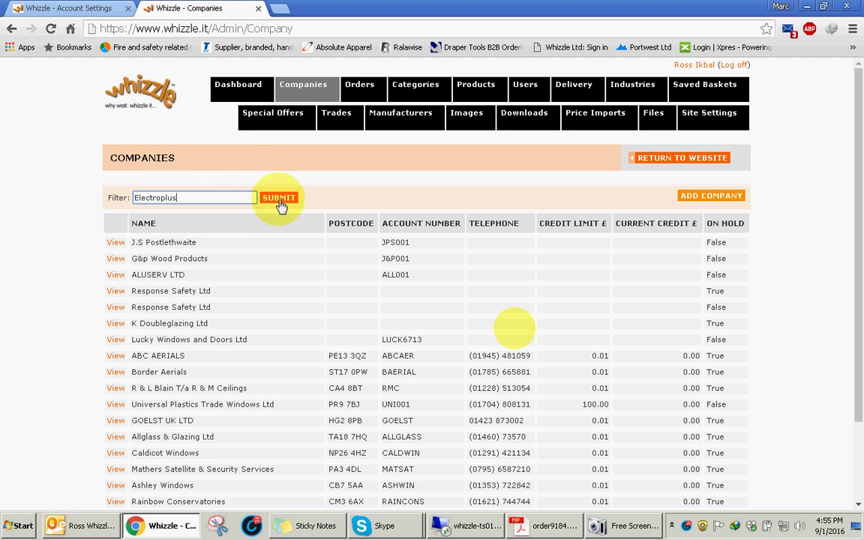
pyautogui.click(282, 201)
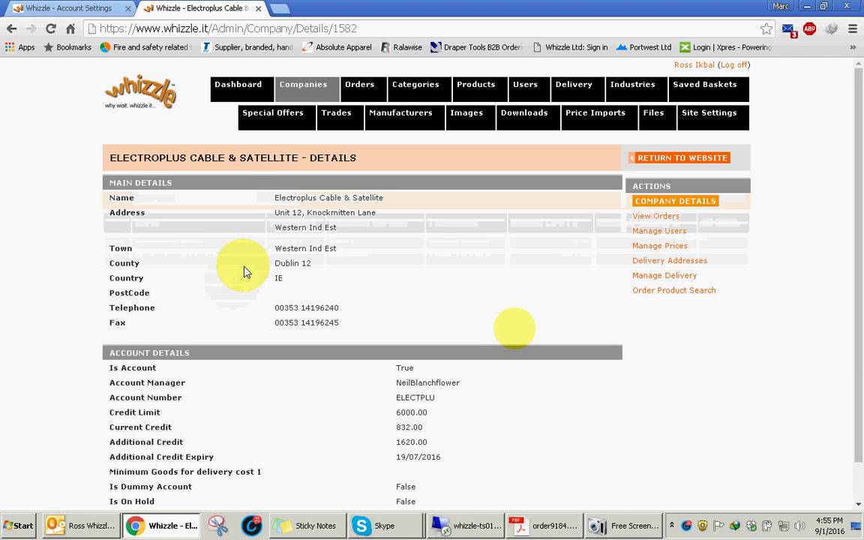
# - Compare the telephone number in the Electroplus Cable & Satellite details with the one in the Outlook e-mail signature
pyautogui.scroll(-1, 244, 272)
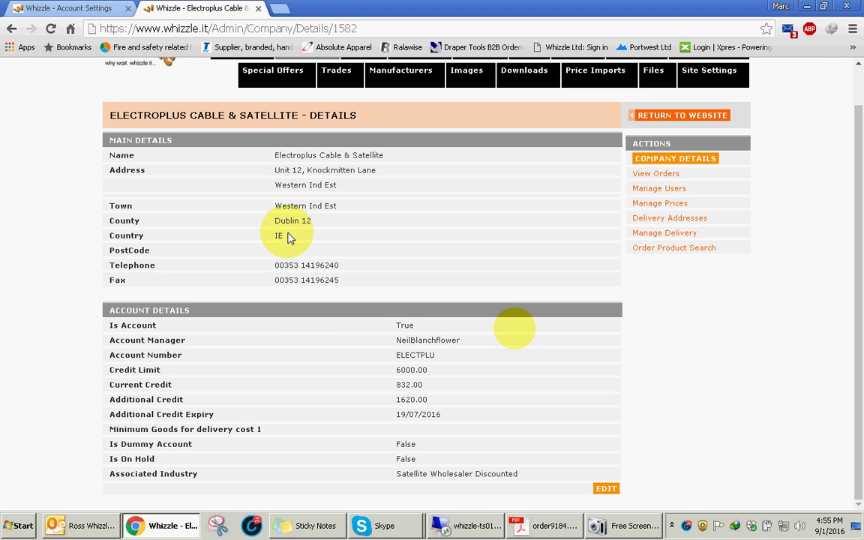
pyautogui.click(84, 525)
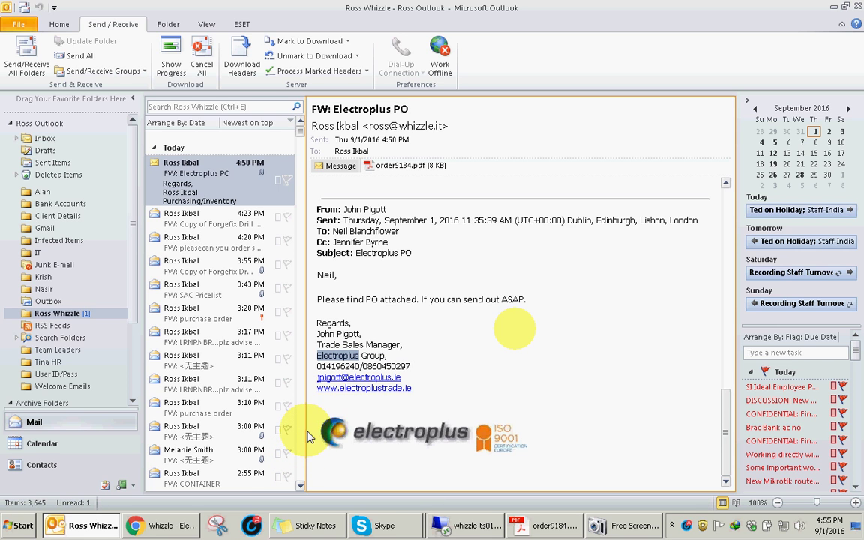
pyautogui.click(166, 524)
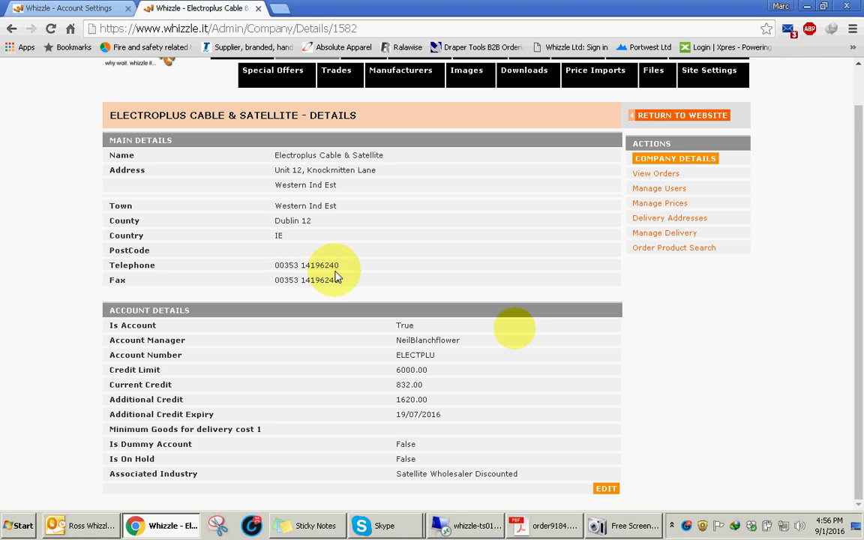
pyautogui.moveTo(339, 266); pyautogui.dragTo(301, 267)
pyautogui.click(82, 525)
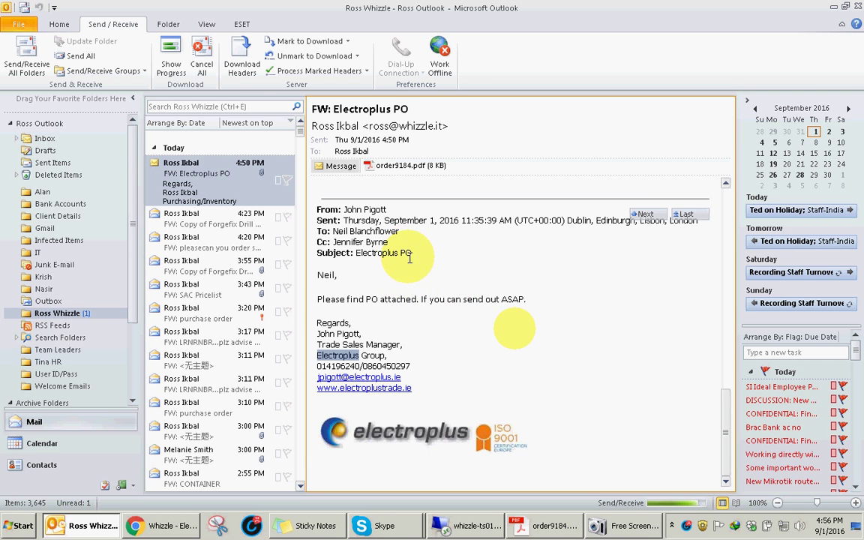
pyautogui.click(158, 525)
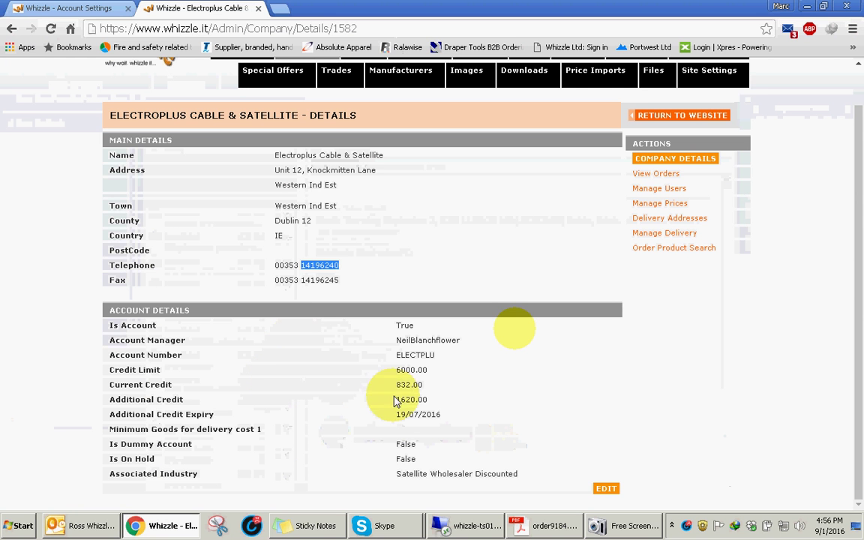
pyautogui.click(561, 381)
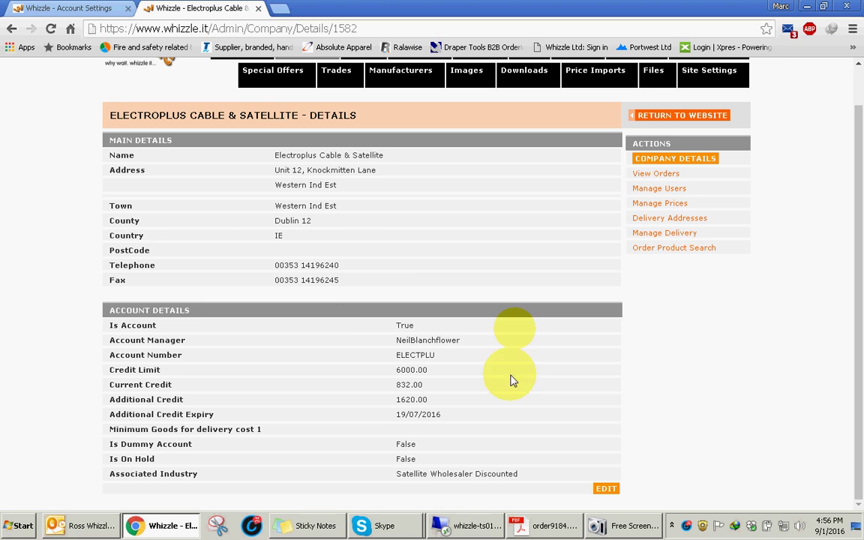
# - Open the account holder impersonation page and copy the account number from the Electroplus Cable & Satellite company details
pyautogui.doubleClick(414, 356)
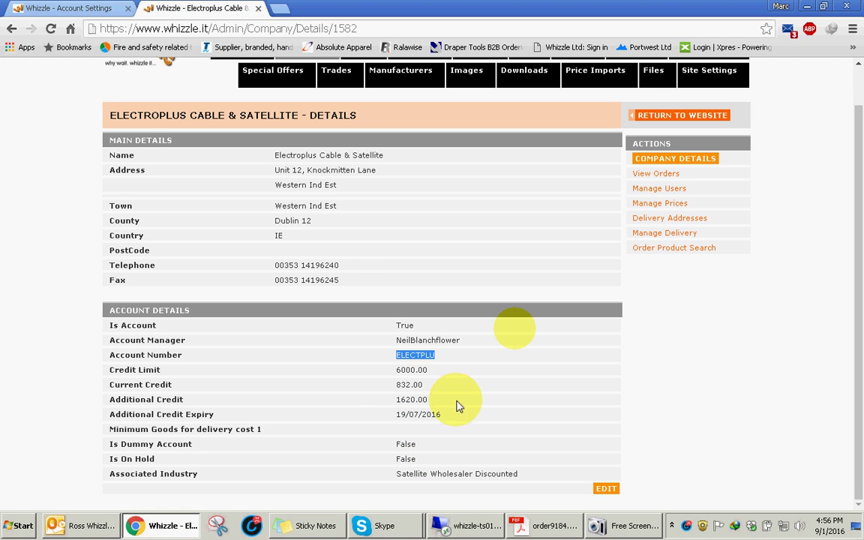
pyautogui.click(85, 9)
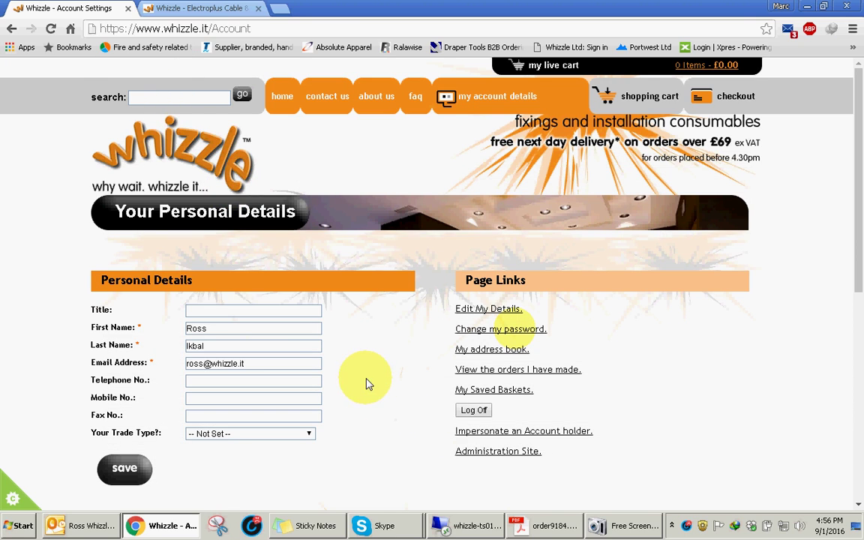
pyautogui.click(490, 438)
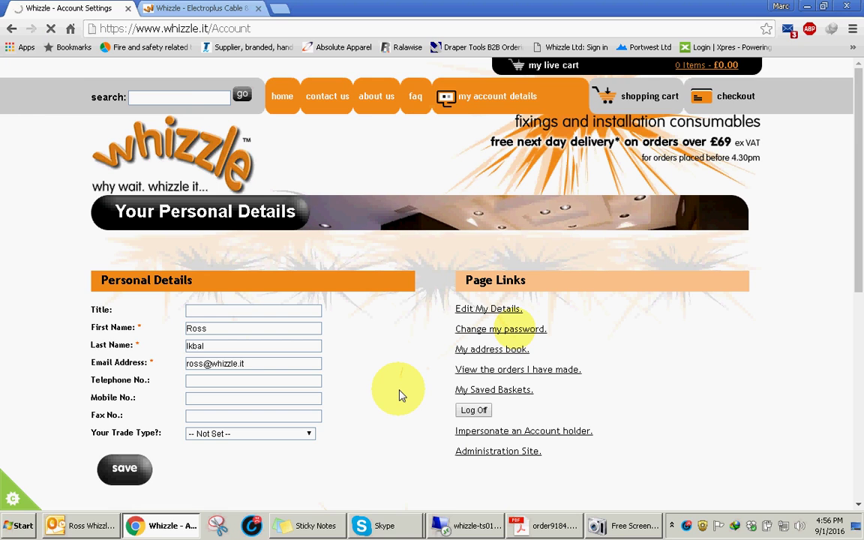
pyautogui.click(196, 8)
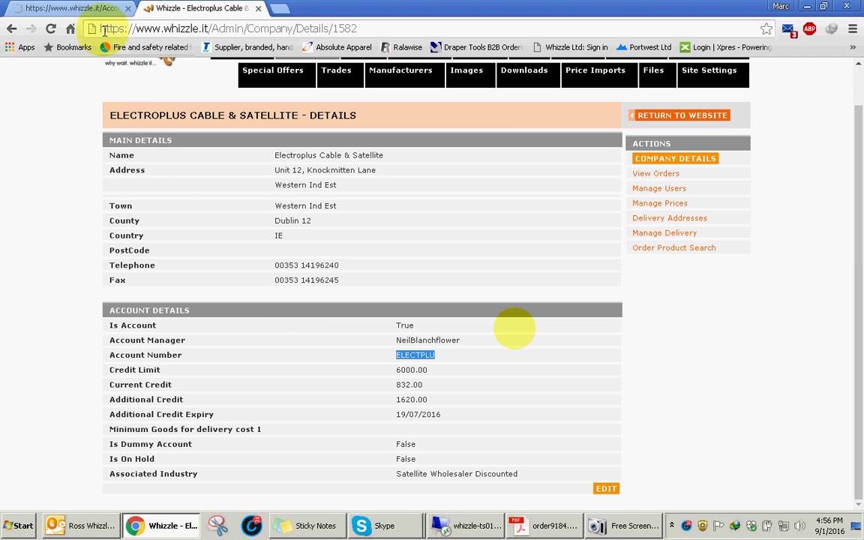
pyautogui.rightClick(420, 359)
pyautogui.click(444, 369)
pyautogui.hotkey('ctrl', 'shift', 'Tab')
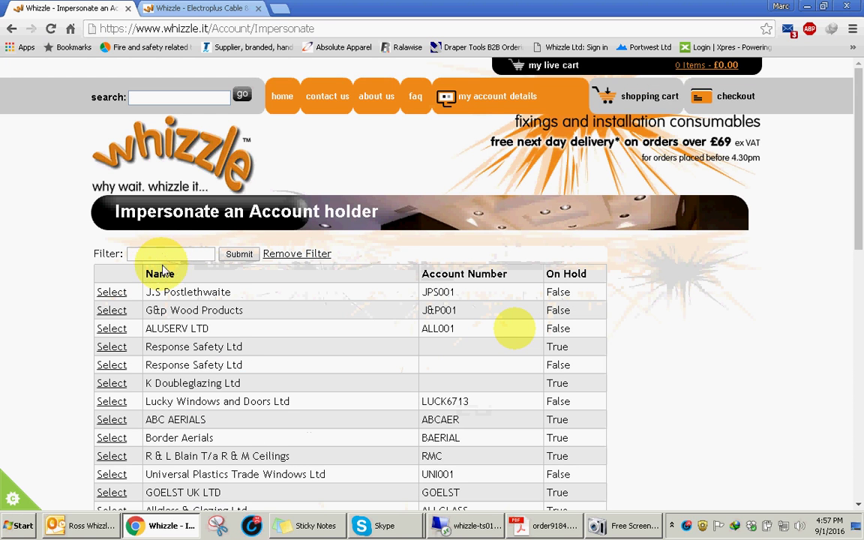
# - Filter the account holders by the copied account number and select Electroplus Cable & Satellite
pyautogui.click(159, 255)
pyautogui.hotkey('ctrl', 'v')
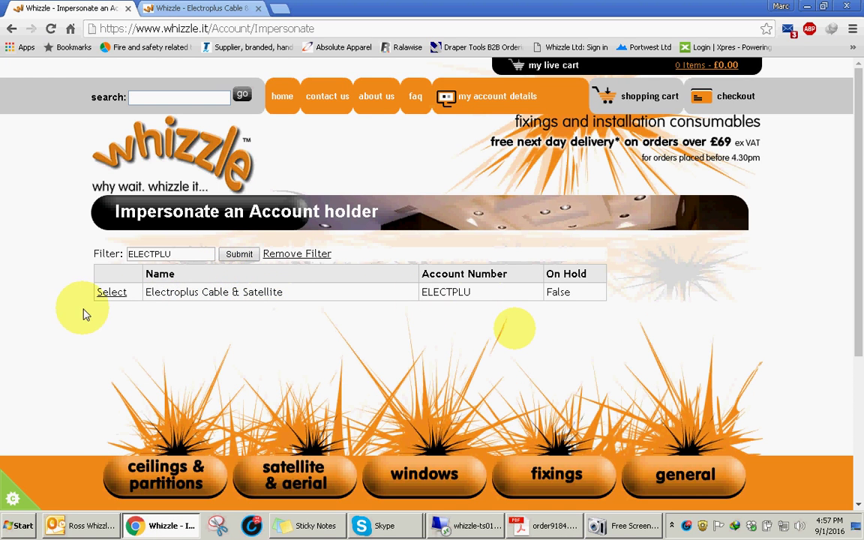
pyautogui.click(118, 297)
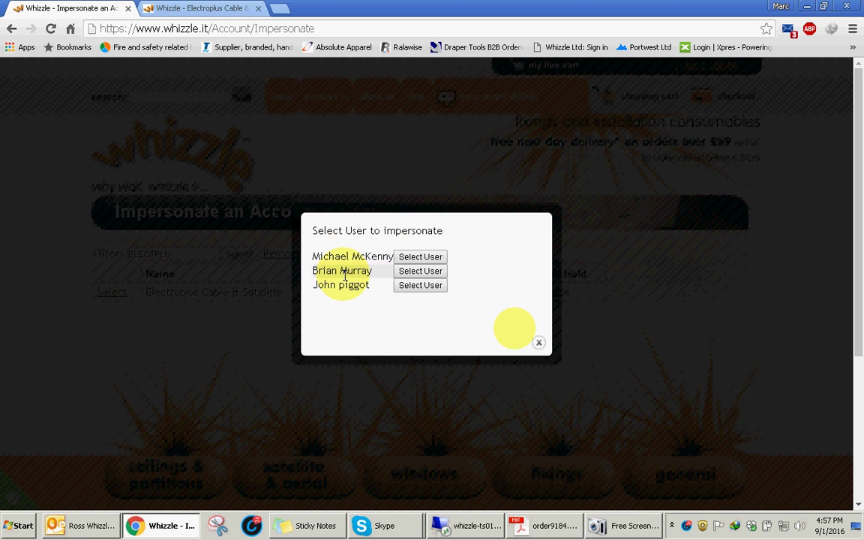
# - Check the sender's name in the Outlook e-mail against the users available for impersonation
pyautogui.click(87, 525)
pyautogui.doubleClick(338, 356)
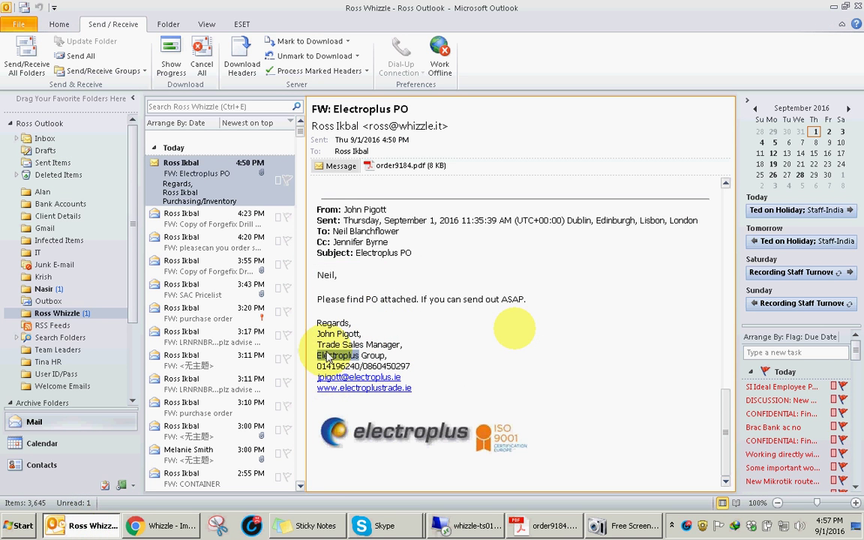
pyautogui.click(165, 525)
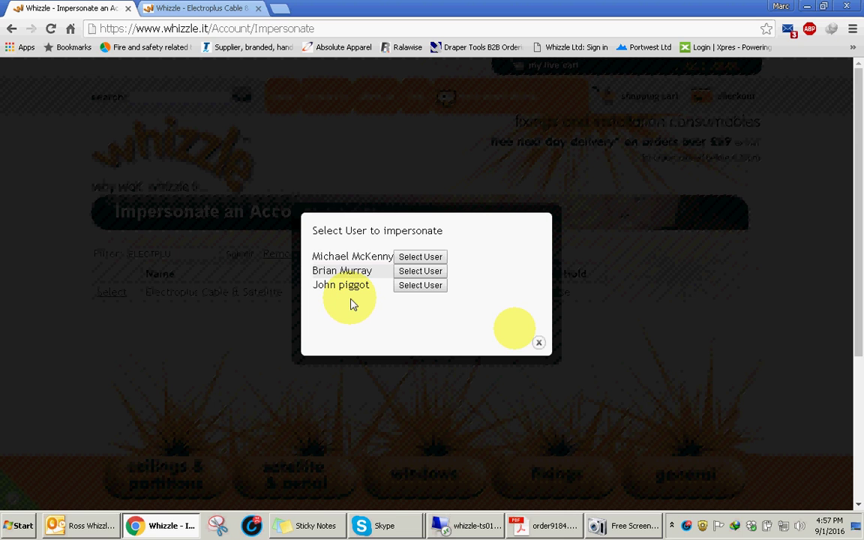
# - Check who placed the recent Electroplus orders on the admin site and impersonate the contact who sent the purchase order
pyautogui.click(172, 7)
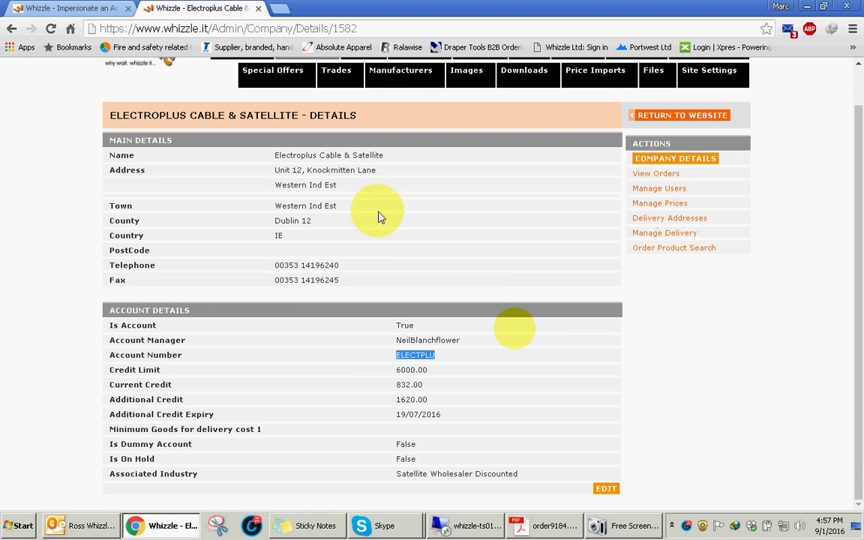
pyautogui.click(652, 175)
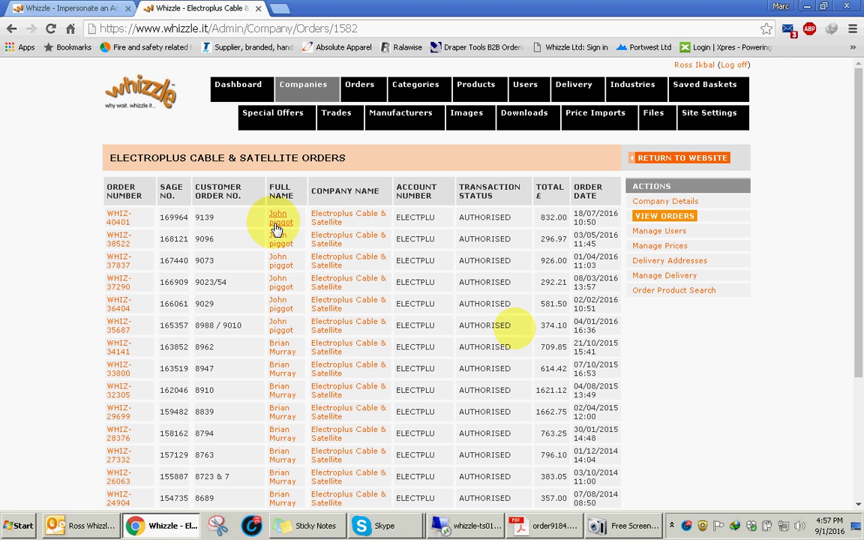
pyautogui.click(75, 8)
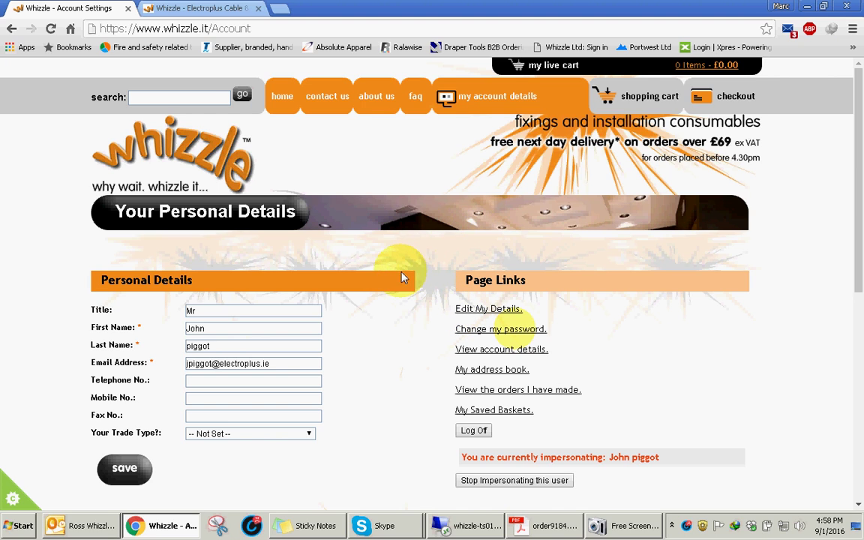
# - Look up the brown burst plate line in the PDF purchase order and search the Whizzle site for rnbra100
pyautogui.click(534, 528)
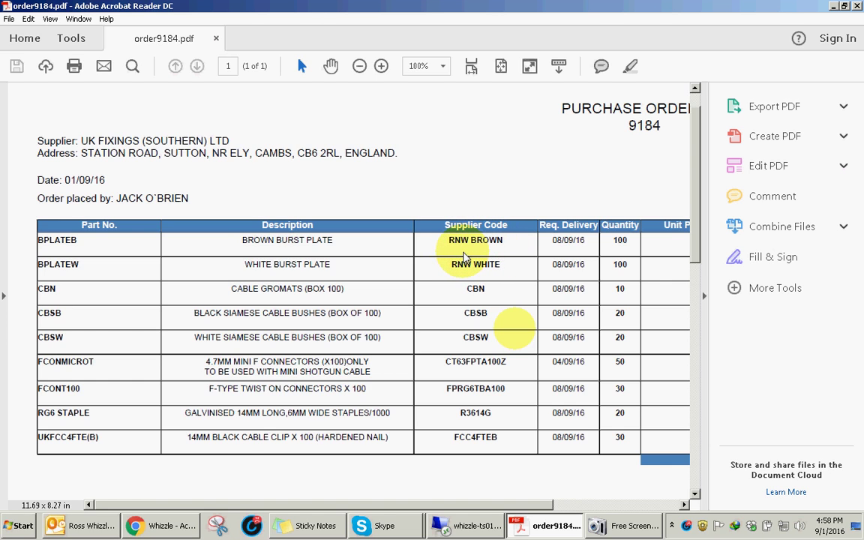
pyautogui.click(155, 529)
pyautogui.click(173, 100)
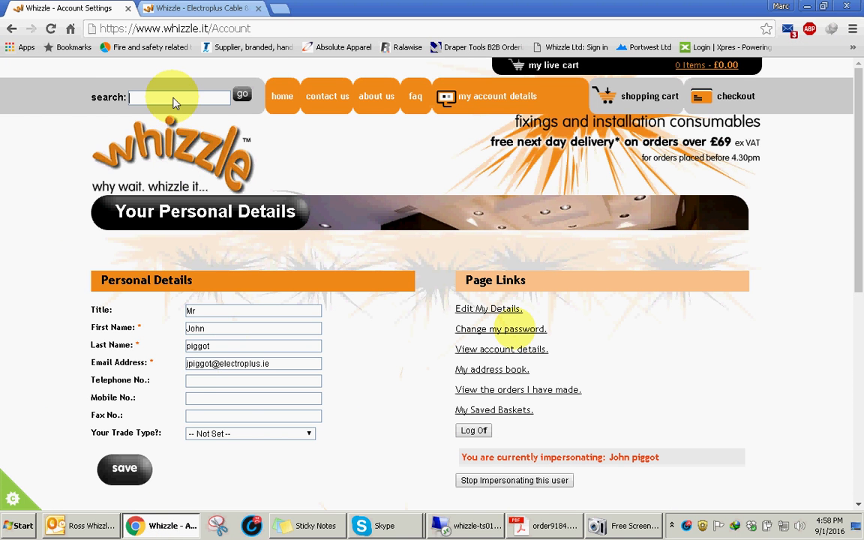
pyautogui.write('rnbr')
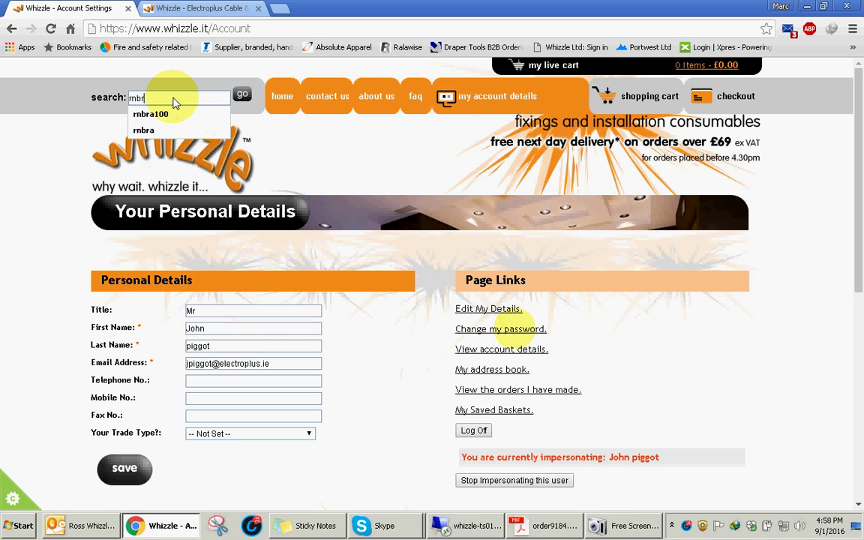
pyautogui.press('Down')
pyautogui.press('Return')
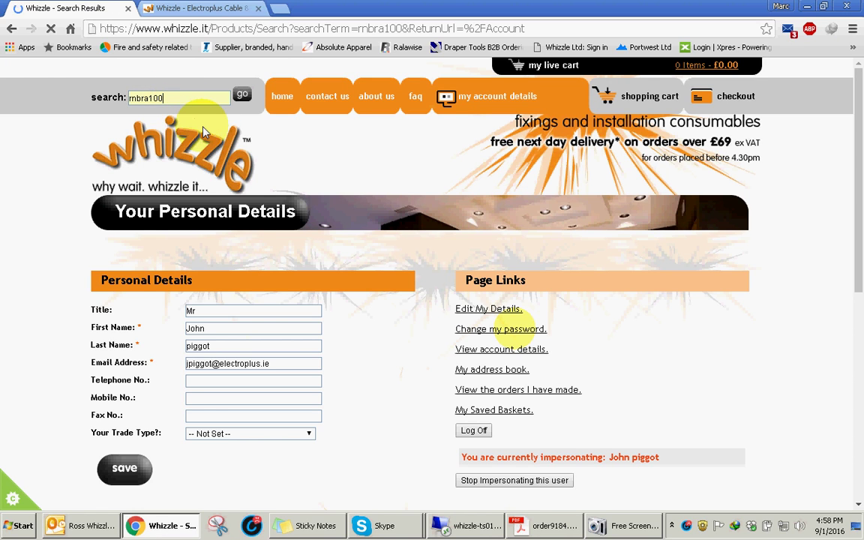
# - Compare the brown burst plate's quantity and price with the purchase order and add 1 Brown Cable Entry Covers pack to the cart
pyautogui.click(546, 526)
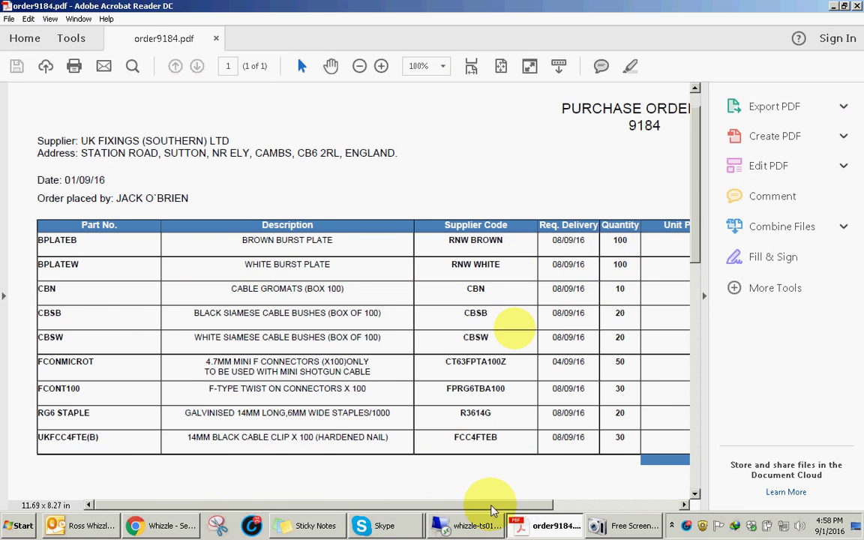
pyautogui.moveTo(492, 505); pyautogui.dragTo(613, 492)
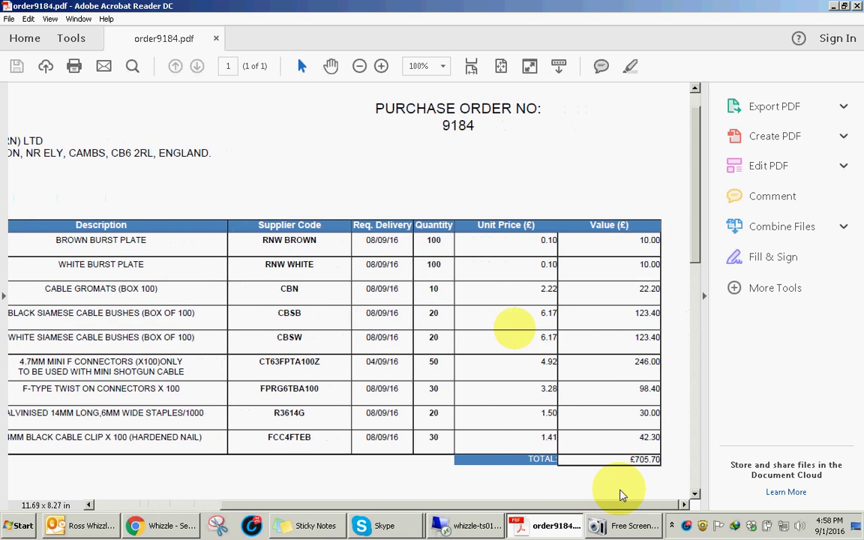
pyautogui.click(128, 528)
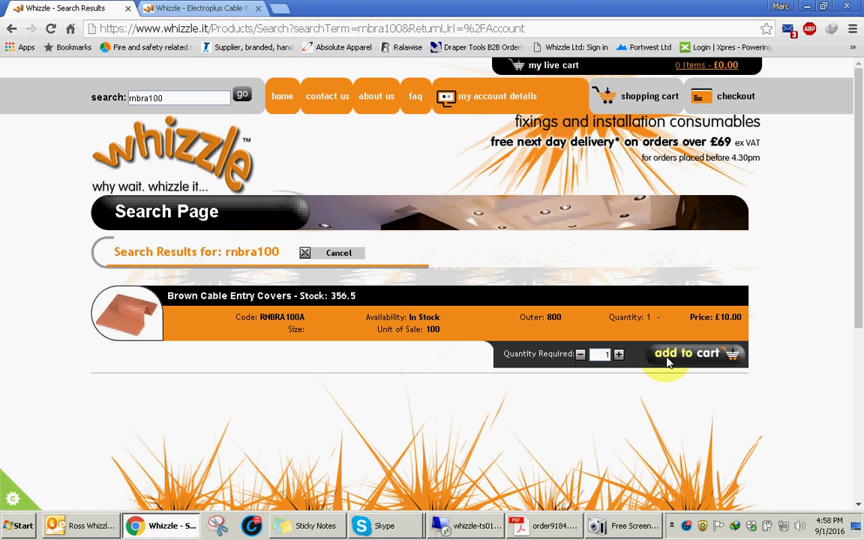
# - Check the white burst plate line in the PDF purchase order and search the Whizzle site for rnwa100
pyautogui.click(544, 526)
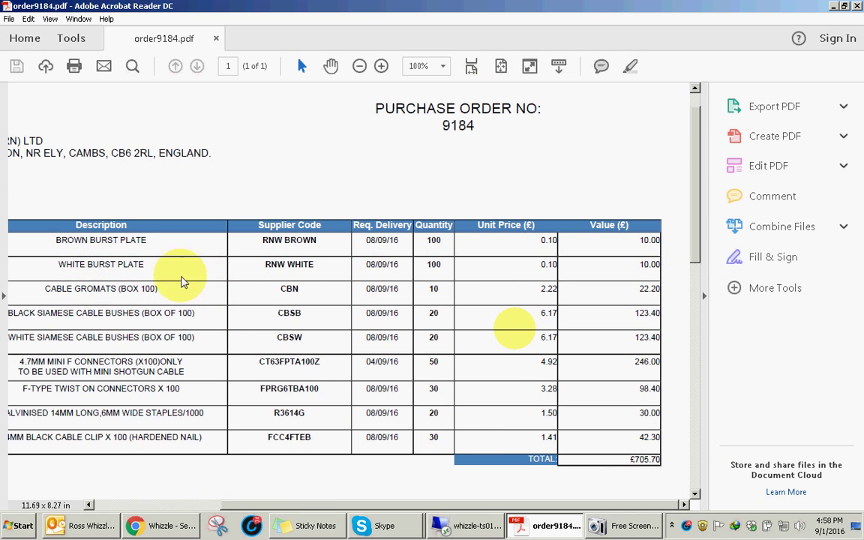
pyautogui.click(155, 526)
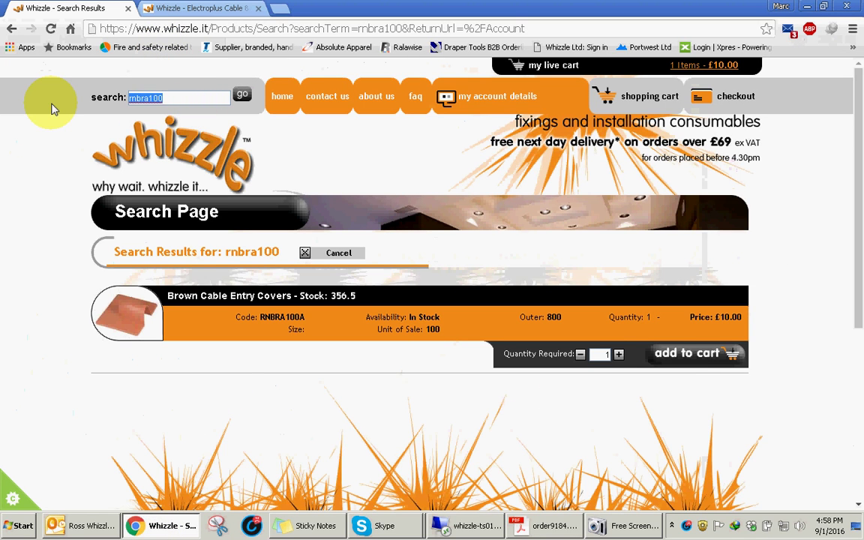
pyautogui.write('rn')
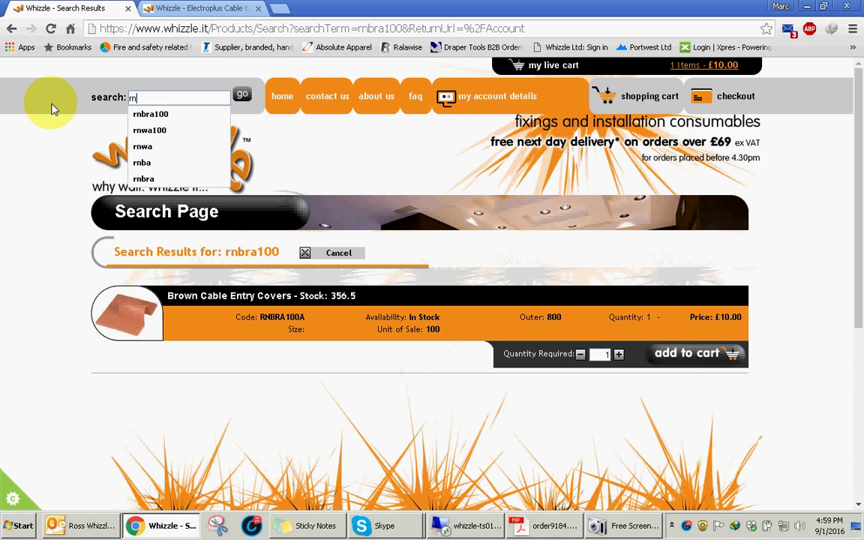
pyautogui.write('wa')
pyautogui.press('Down')
pyautogui.press('Return')
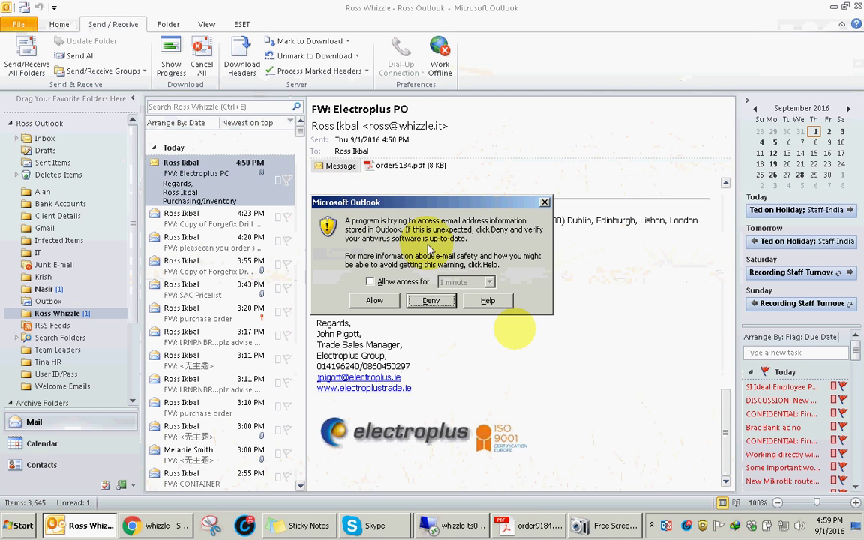
# - Allow the requesting program to access Outlook's e-mail address information for 10 minutes
pyautogui.click(370, 282)
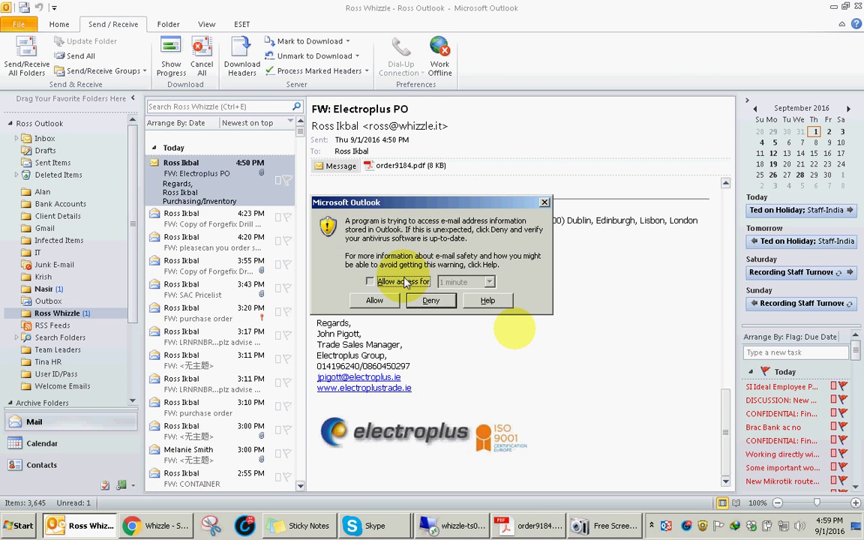
pyautogui.click(489, 281)
pyautogui.click(453, 321)
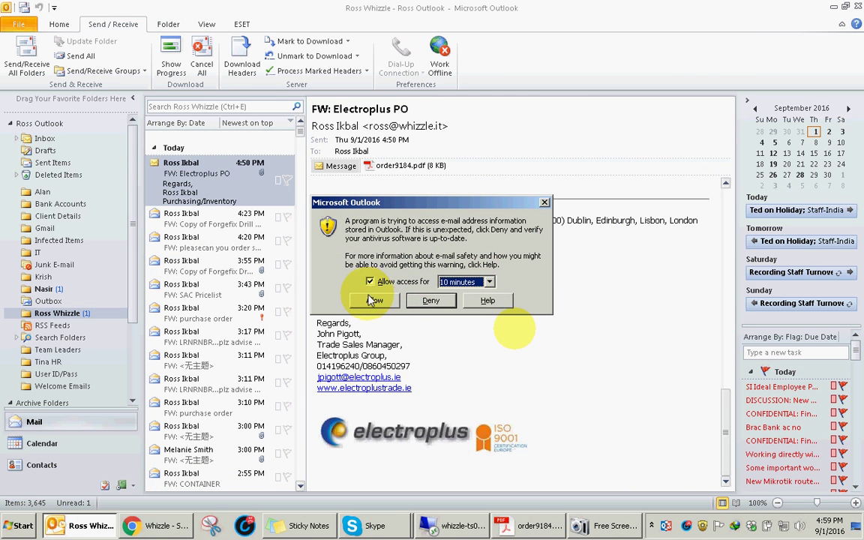
pyautogui.click(374, 300)
# - Compare the white burst plate's ordered quantity with the Whizzle listing and add 1 White Cable Entry Covers pack to the cart
pyautogui.click(166, 526)
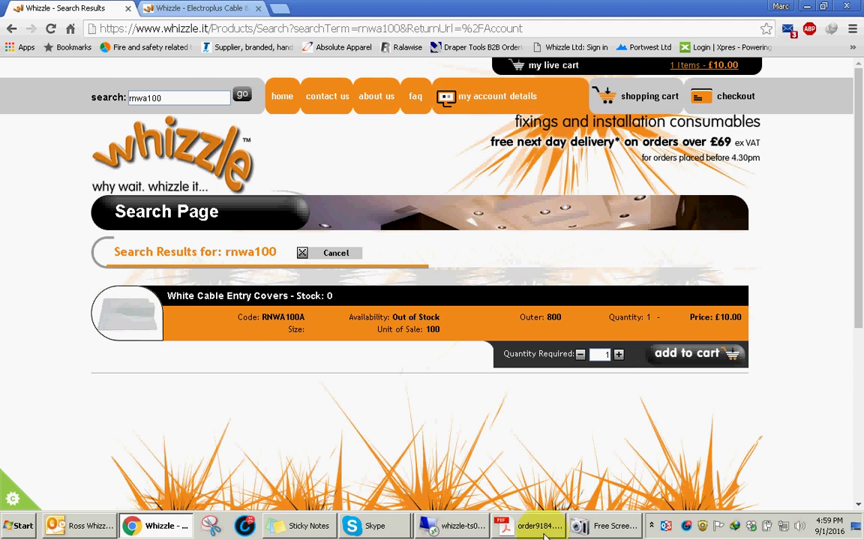
pyautogui.click(513, 525)
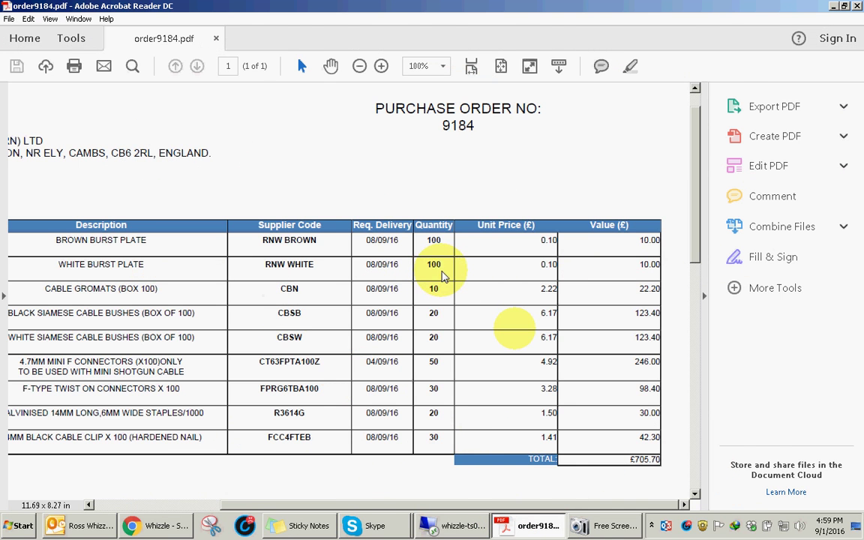
pyautogui.click(180, 525)
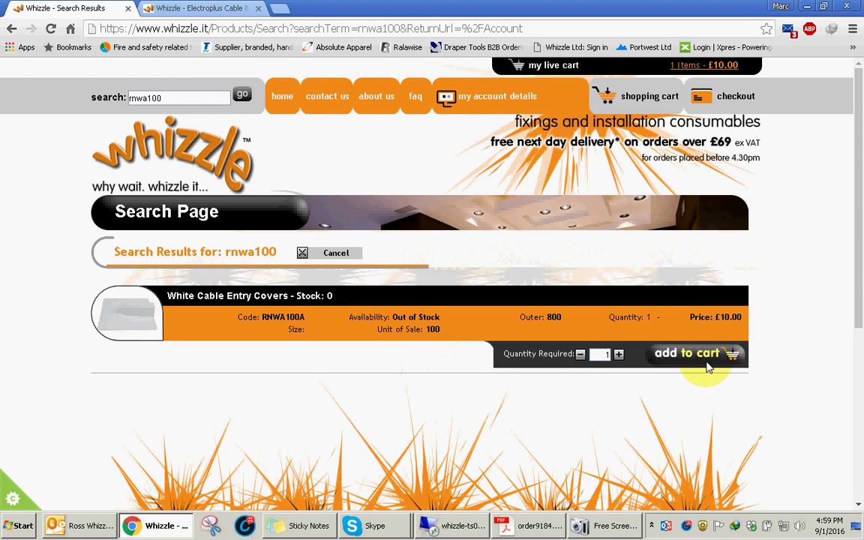
# - Look up the cable gromats line in the PDF purchase order and search the Whizzle site for ukfcbn
pyautogui.click(527, 526)
pyautogui.moveTo(492, 505); pyautogui.dragTo(372, 505)
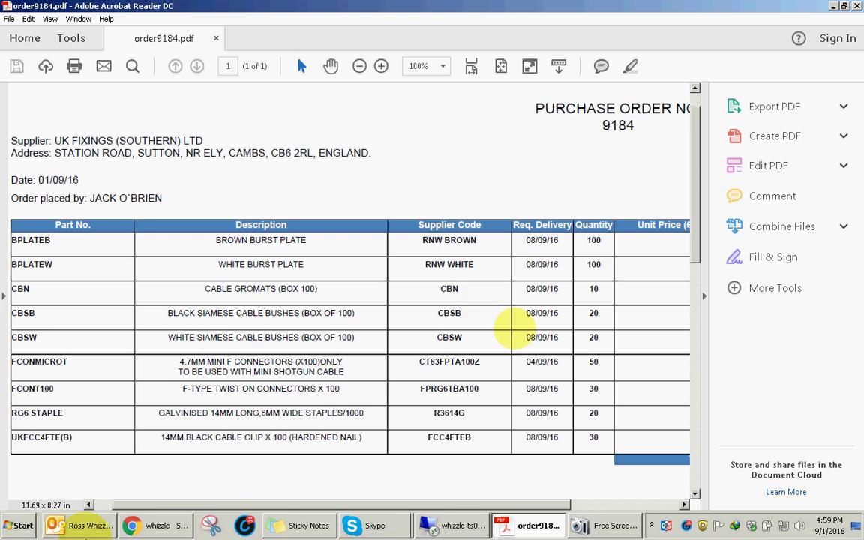
pyautogui.click(157, 525)
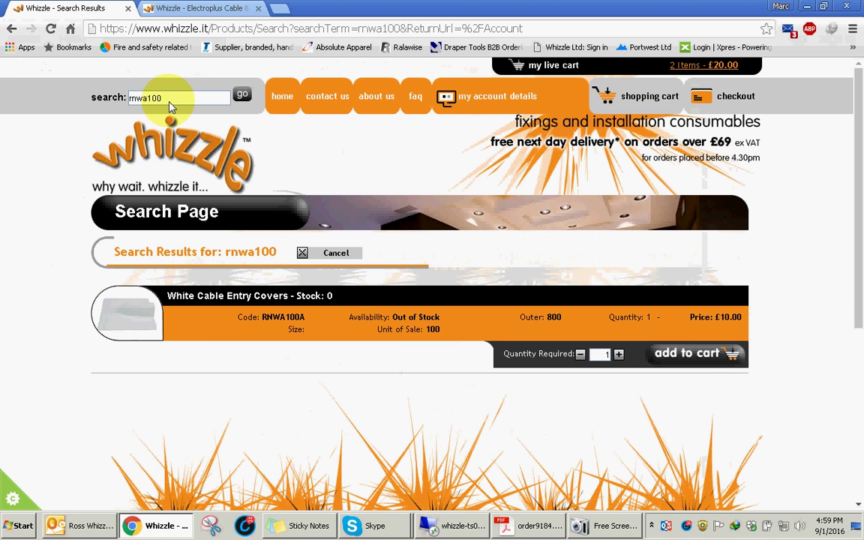
pyautogui.moveTo(151, 87); pyautogui.dragTo(107, 93)
pyautogui.hotkey('ctrl', 'a')
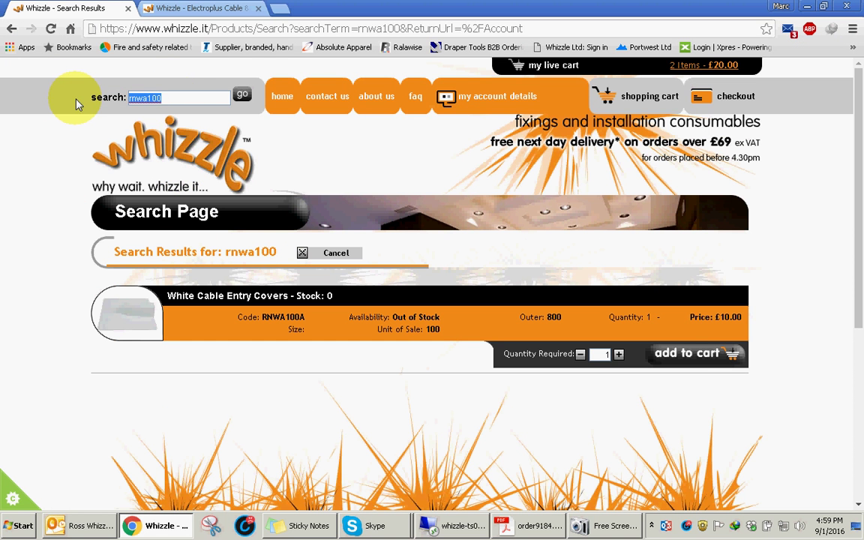
pyautogui.write('ukfcbn')
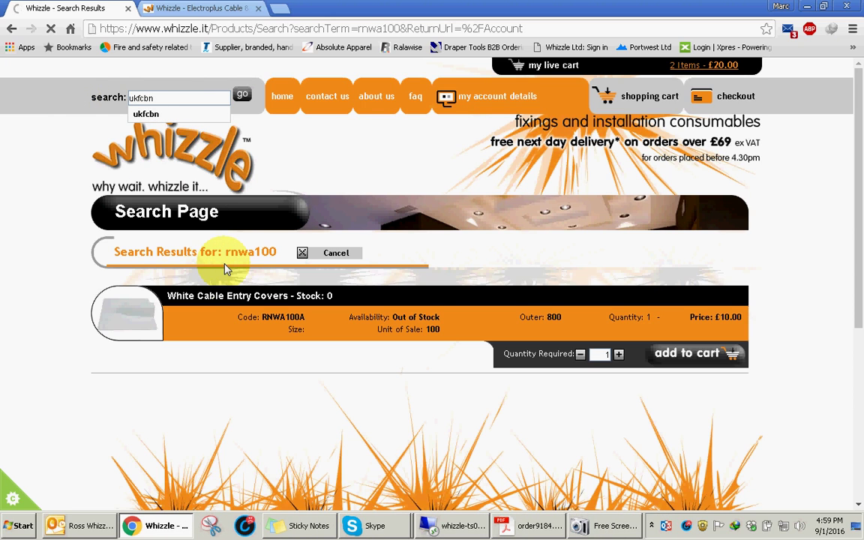
pyautogui.press('Return')
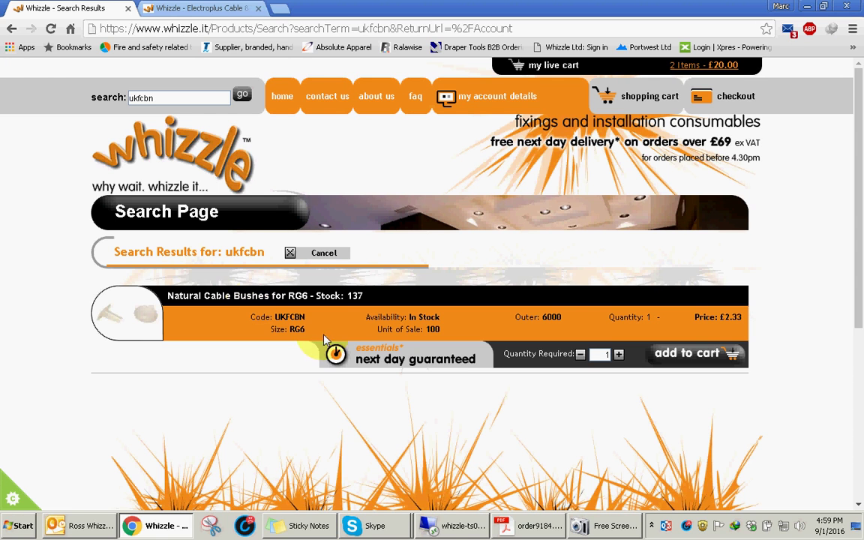
# - Check the cable gromats quantity on the purchase order, add 10 Natural Cable Bushes for RG6 to the cart and review the live cart
pyautogui.click(528, 526)
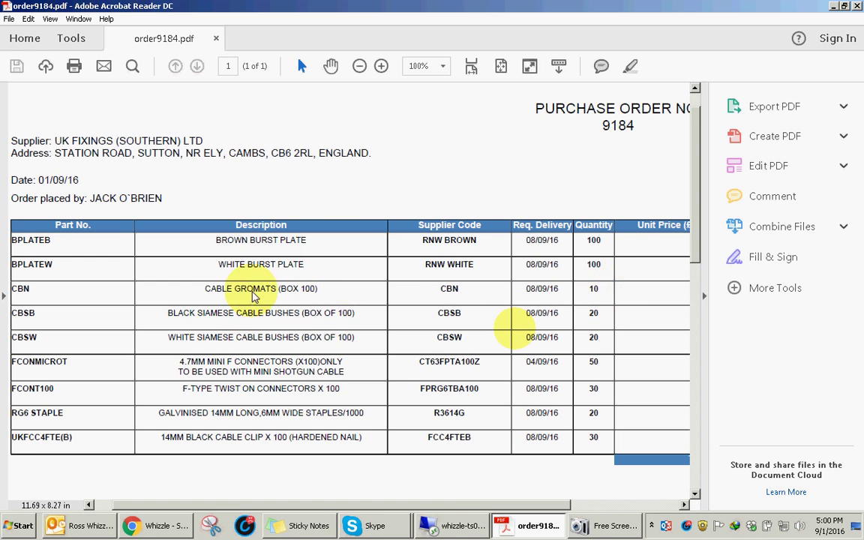
pyautogui.click(165, 525)
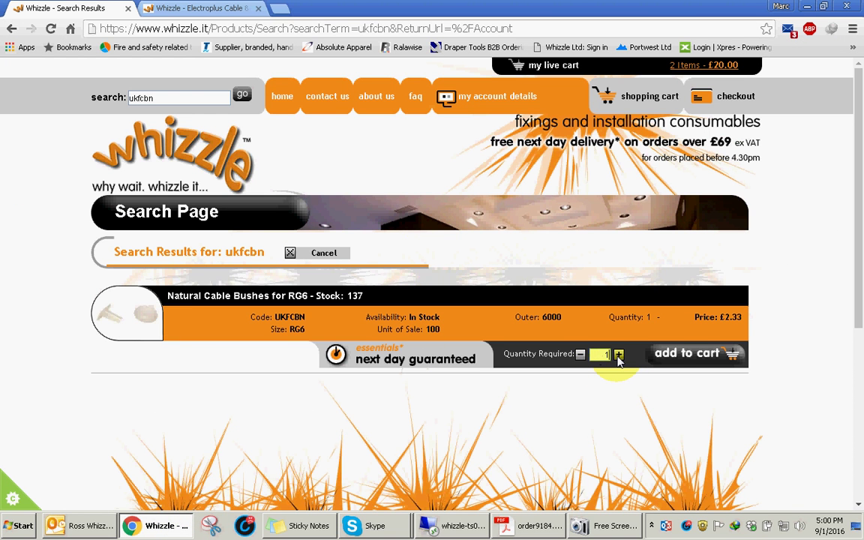
pyautogui.click(701, 360)
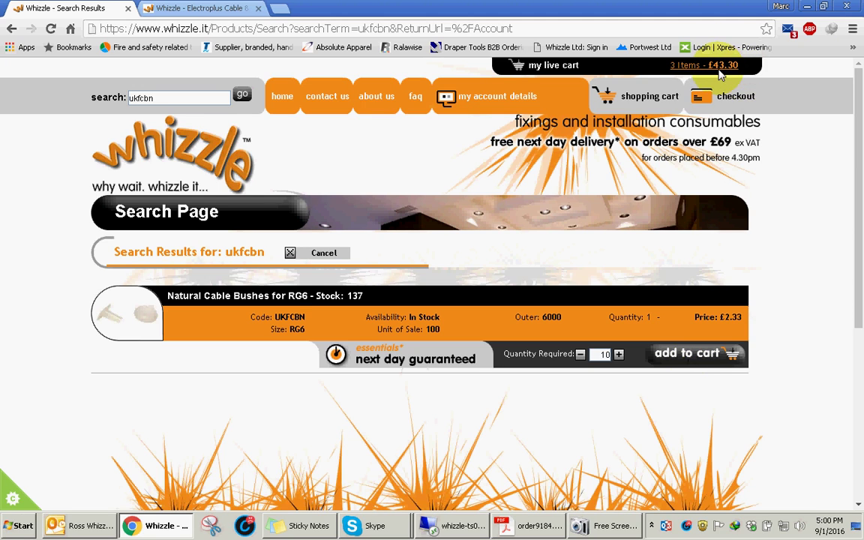
pyautogui.moveTo(717, 71)
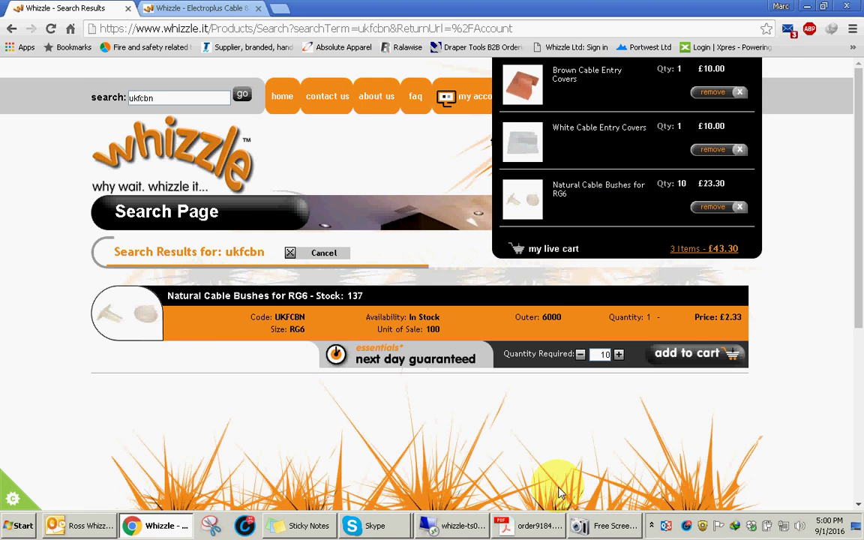
# - Look up the black siamese cable bushes line in the PDF purchase order and search the Whizzle site for cbsba
pyautogui.click(528, 525)
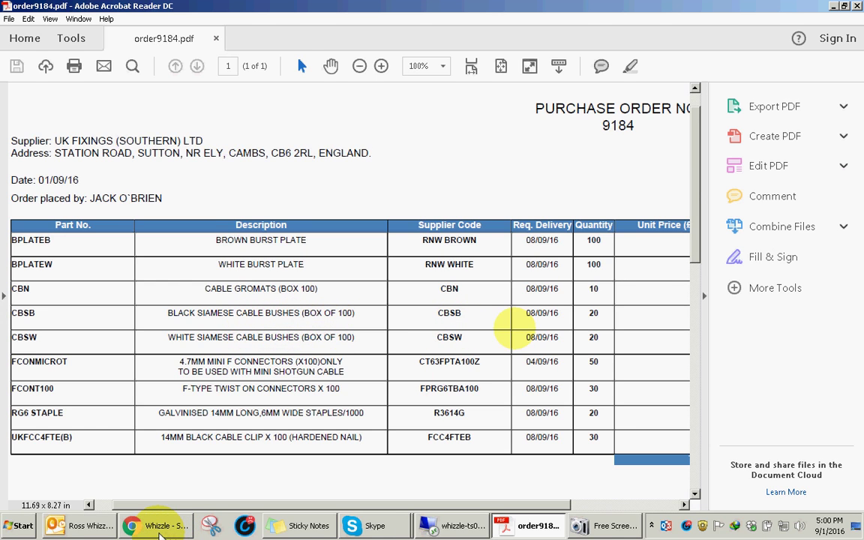
pyautogui.click(160, 533)
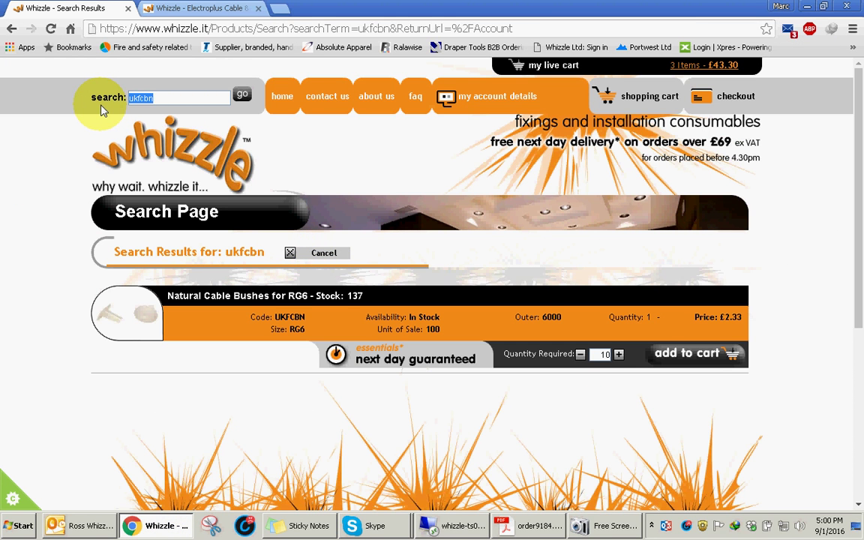
pyautogui.write('cbsba')
pyautogui.press('Return')
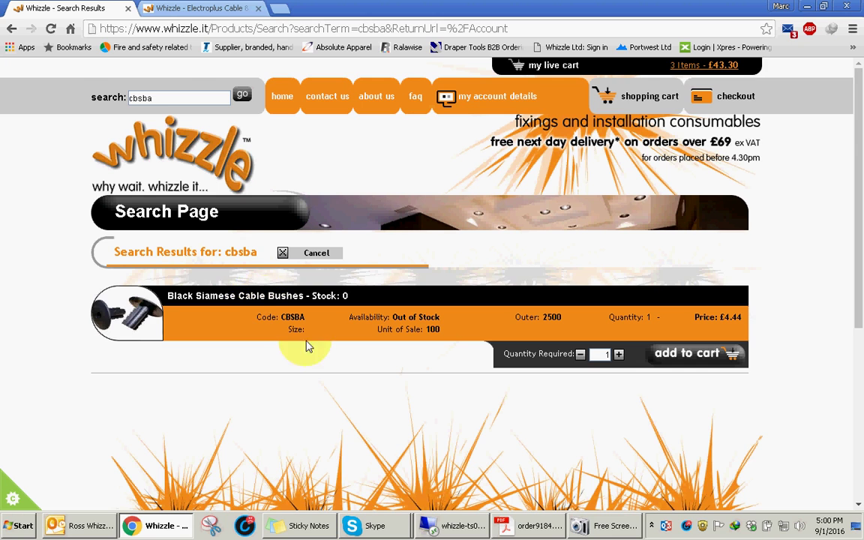
# - Check the black siamese cable bushes quantity on the purchase order and add 20 Black Siamese Cable Bushes to the cart
pyautogui.click(529, 525)
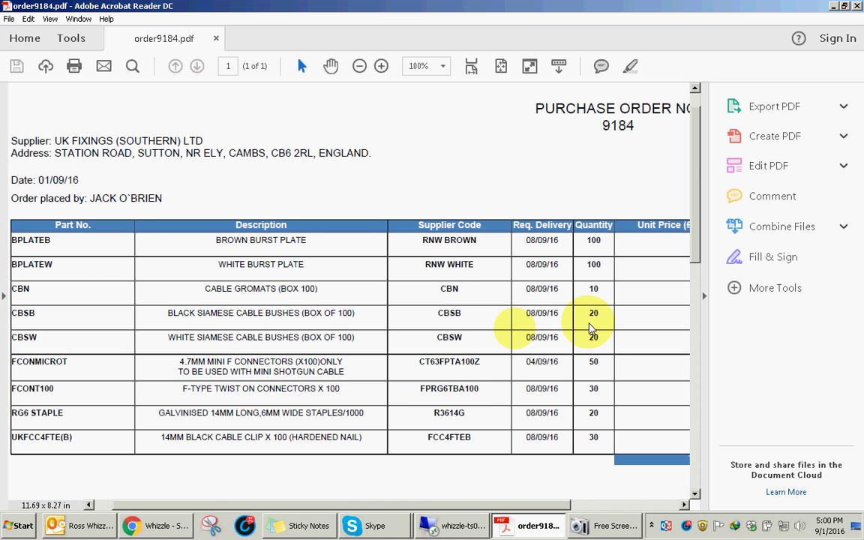
pyautogui.click(156, 524)
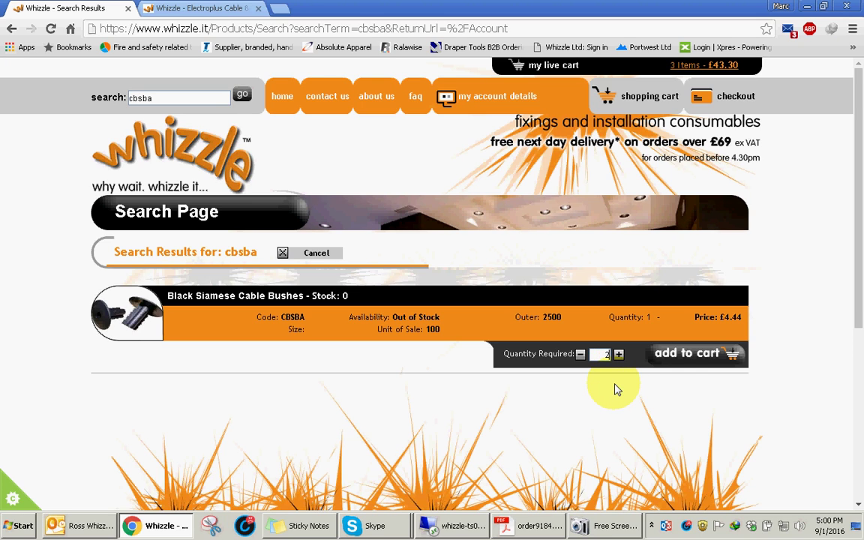
pyautogui.write('0')
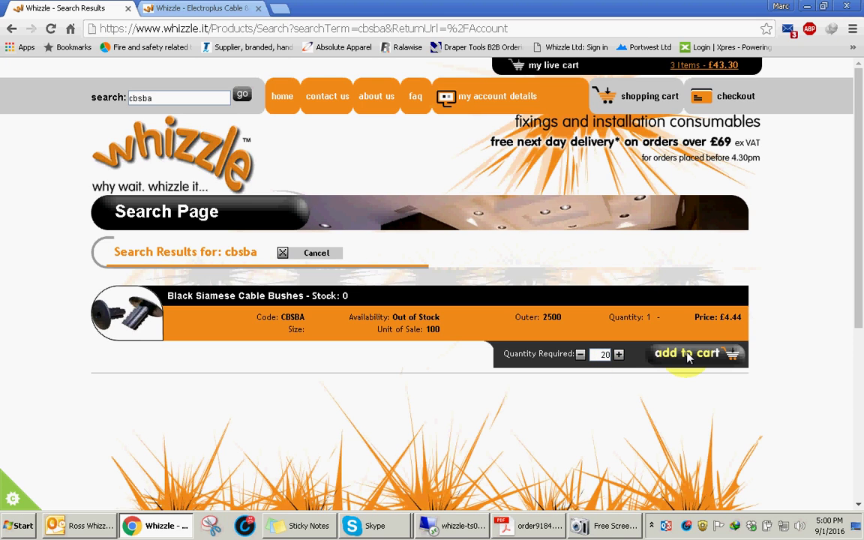
pyautogui.click(689, 358)
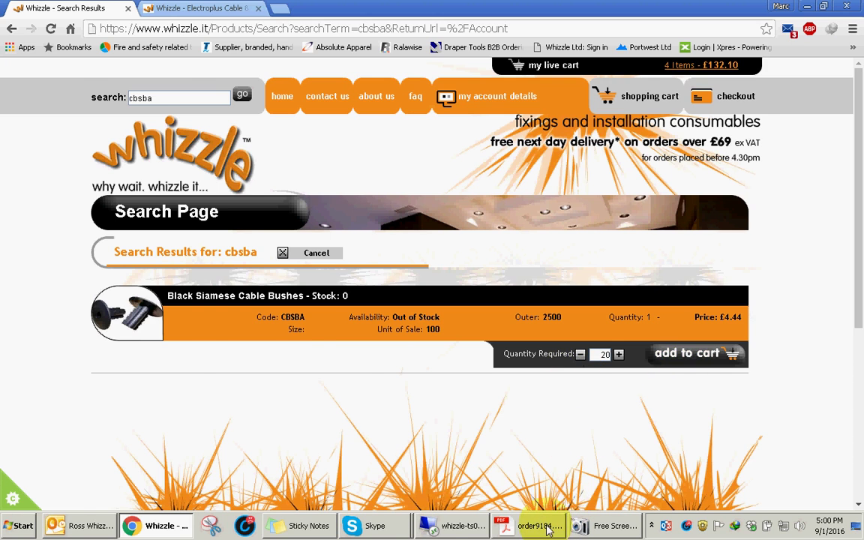
# - Look up the white siamese cable bushes line in the PDF purchase order and search the Whizzle site for cbswa
pyautogui.click(529, 525)
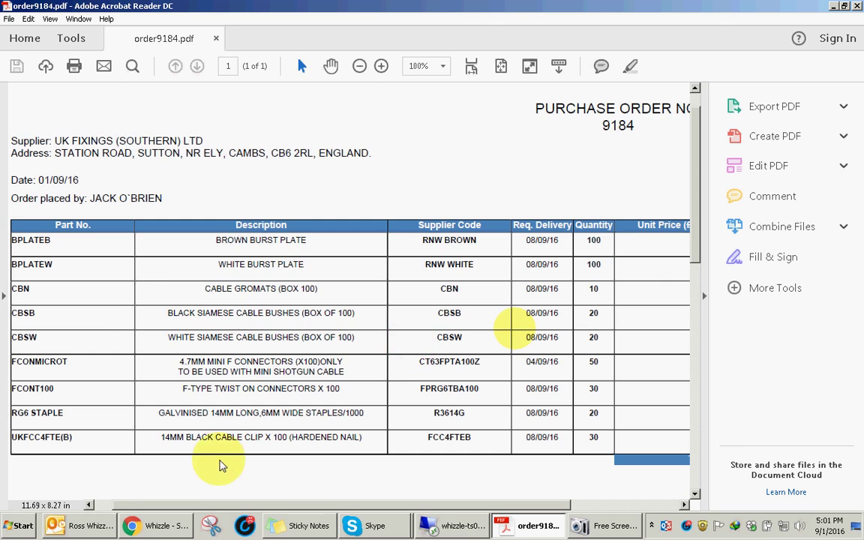
pyautogui.click(162, 524)
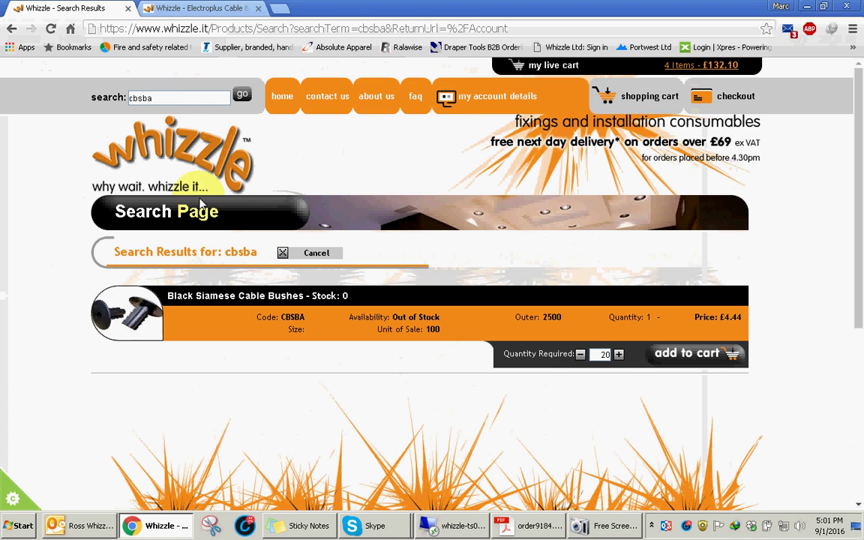
pyautogui.click(164, 100)
pyautogui.press('BackSpace')
pyautogui.press('BackSpace')
pyautogui.write('w')
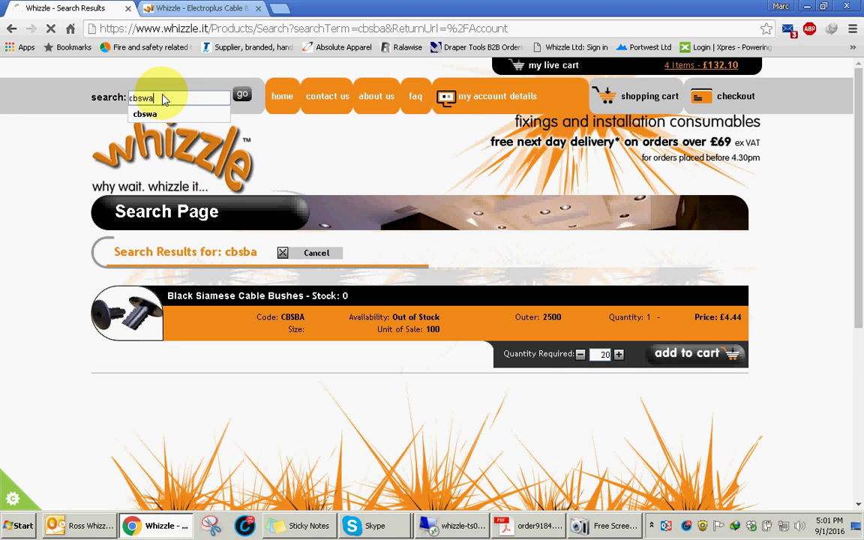
# - Run the Whizzle search for cbswa, check the ordered quantity in the PDF and add 20 White Siamese Cable Bushes to the cart
pyautogui.write('a')
pyautogui.press('Return')
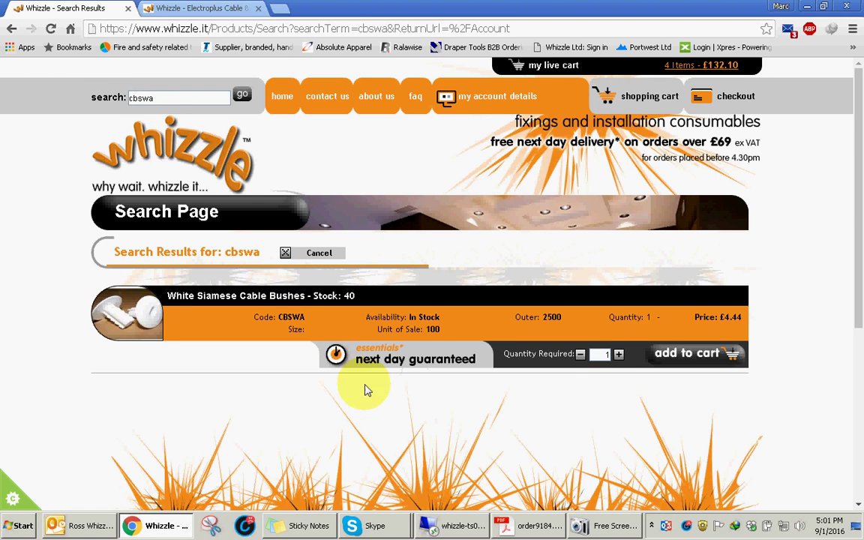
pyautogui.click(551, 528)
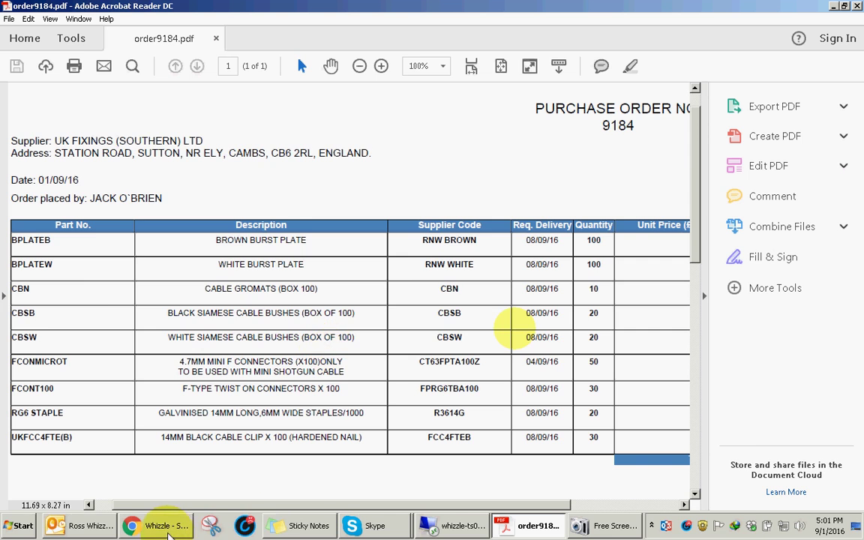
pyautogui.click(161, 526)
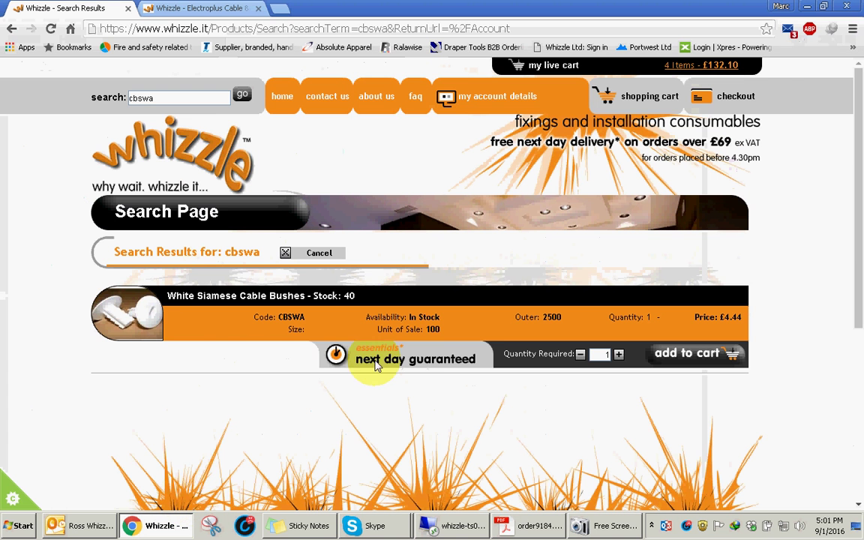
pyautogui.doubleClick(606, 357)
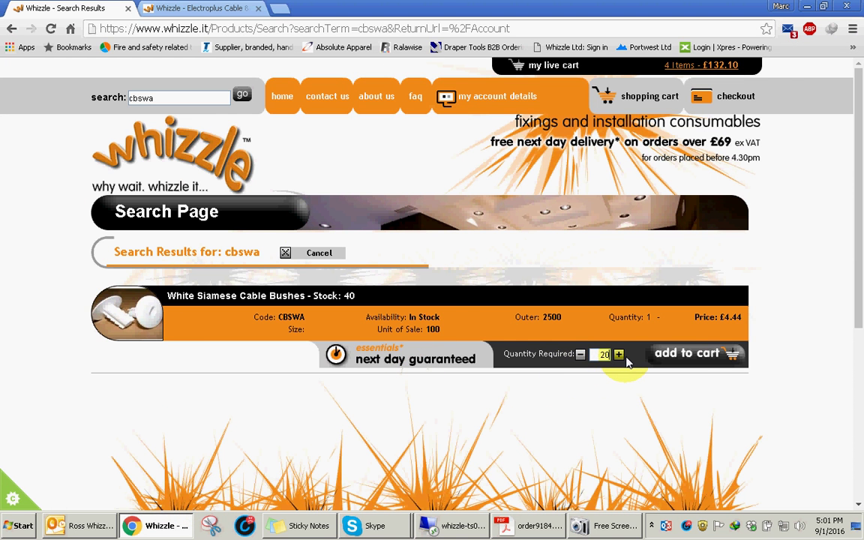
pyautogui.click(689, 354)
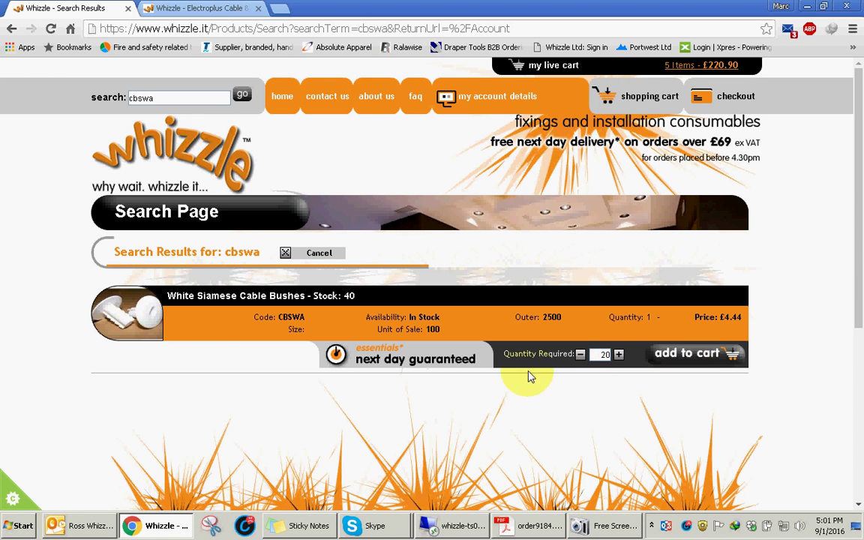
# - Copy the mini F connectors' supplier code CT63FPTA100Z from the PDF purchase order and search the Whizzle site for it
pyautogui.click(529, 525)
pyautogui.scroll(-1, 330, 338)
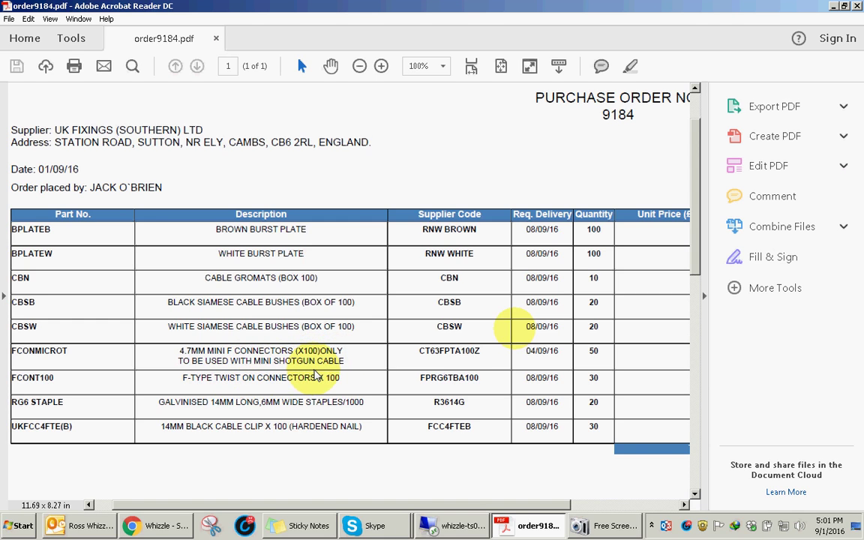
pyautogui.doubleClick(454, 354)
pyautogui.rightClick(456, 357)
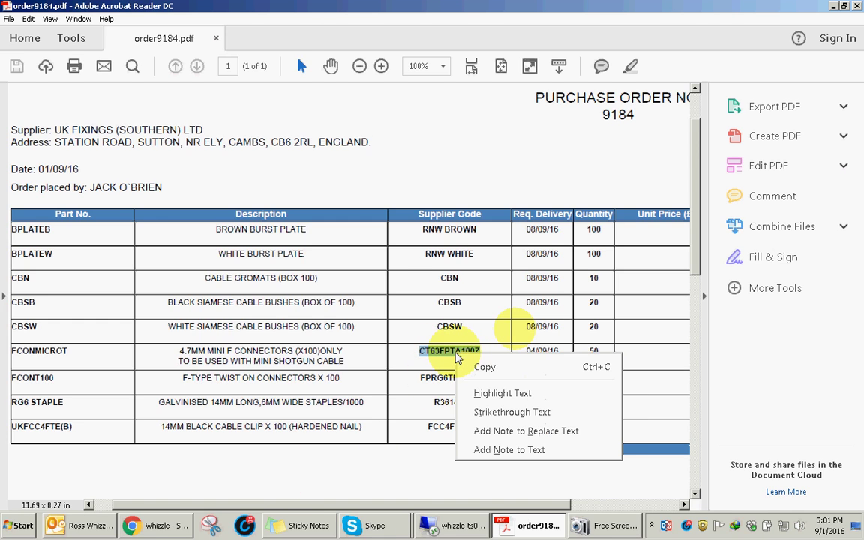
pyautogui.click(484, 367)
pyautogui.click(156, 525)
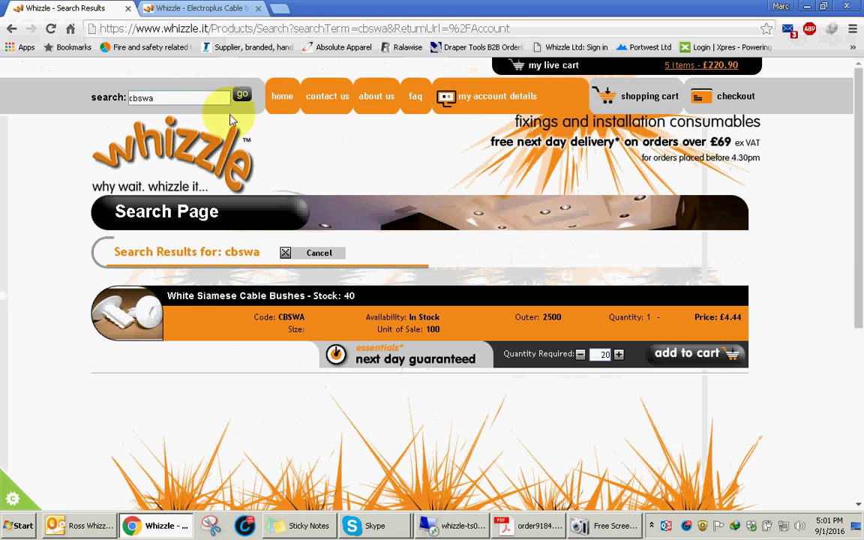
pyautogui.click(96, 102)
pyautogui.hotkey('ctrl', 'v')
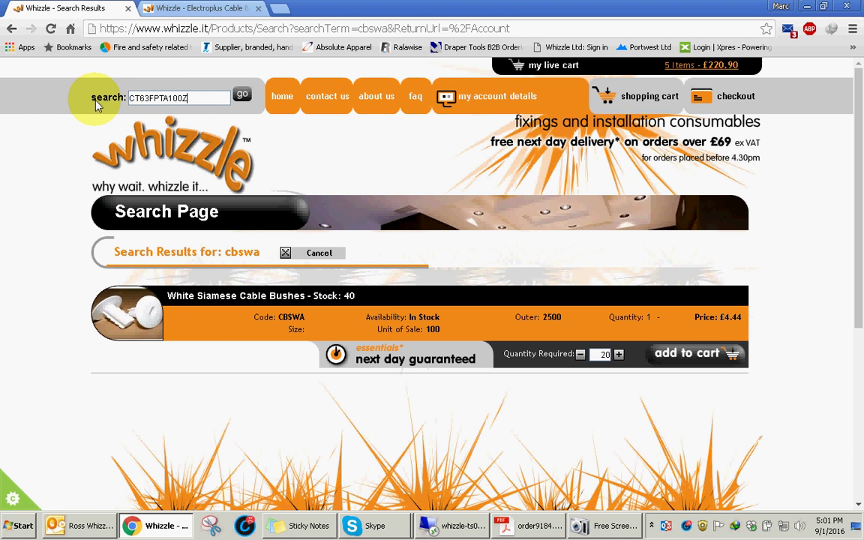
pyautogui.press('Return')
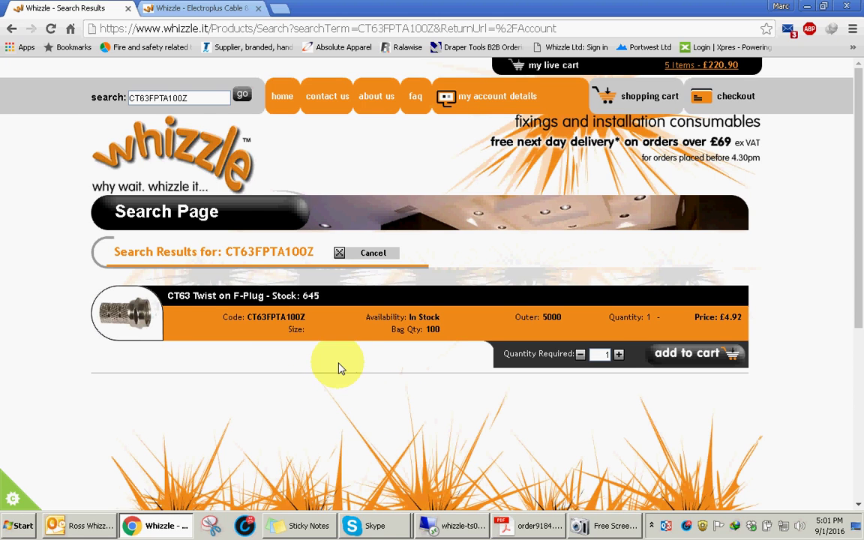
# - Check the mini F connectors quantity on the purchase order and add 50 CT63 Twist on F-Plug to the cart
pyautogui.click(540, 526)
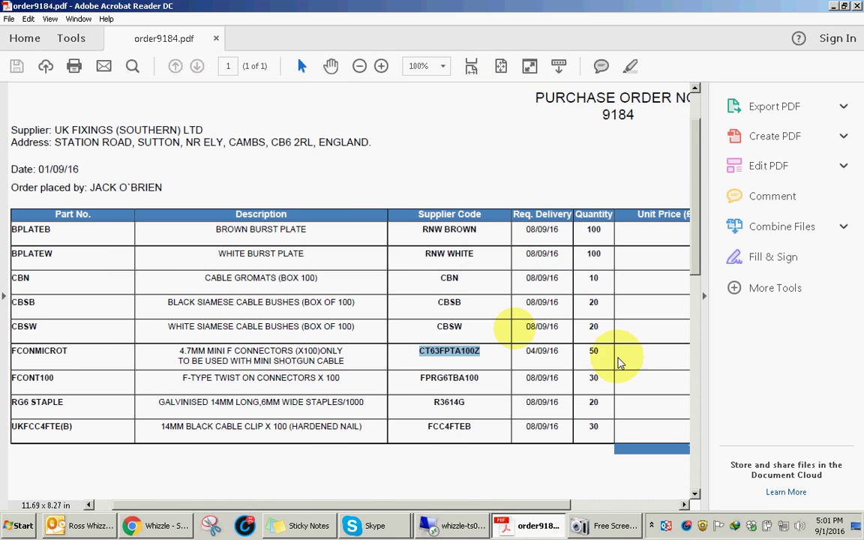
pyautogui.click(144, 529)
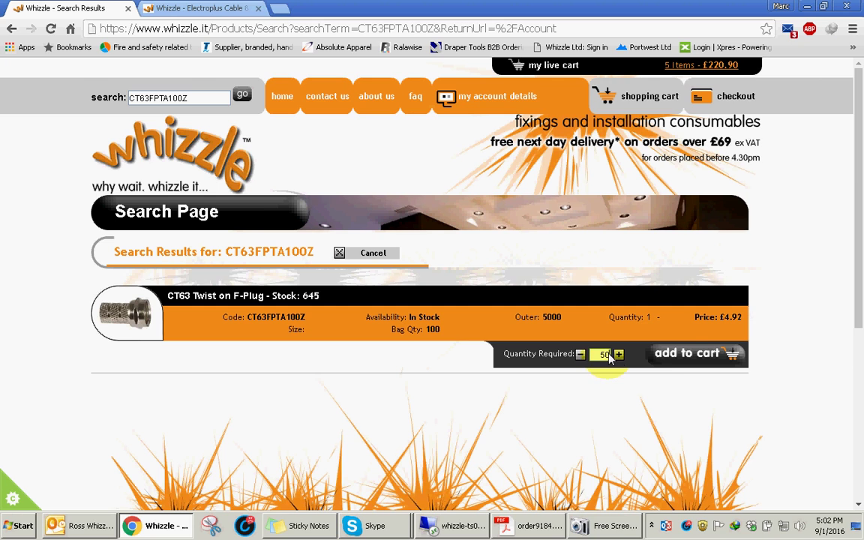
pyautogui.click(681, 365)
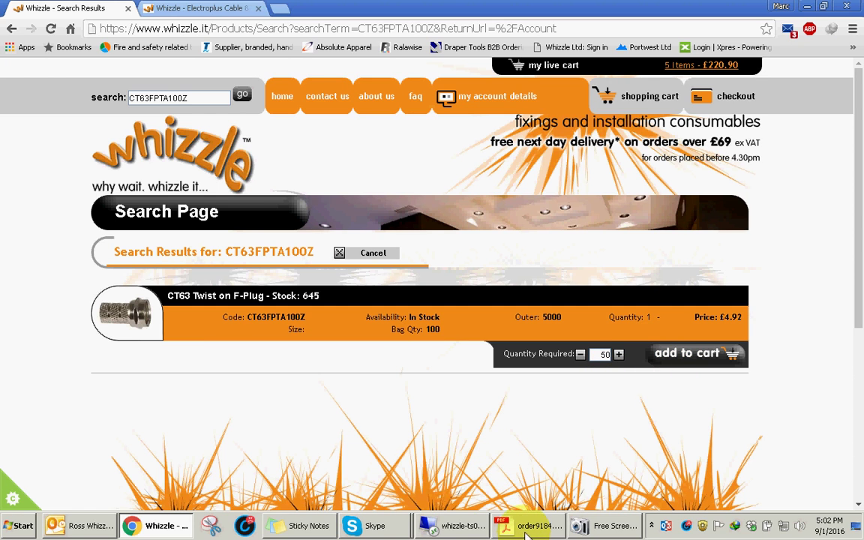
# - Copy the F-type twist on connectors' supplier code FPRG6TBA100 from the PDF purchase order and search the Whizzle site for it
pyautogui.click(529, 526)
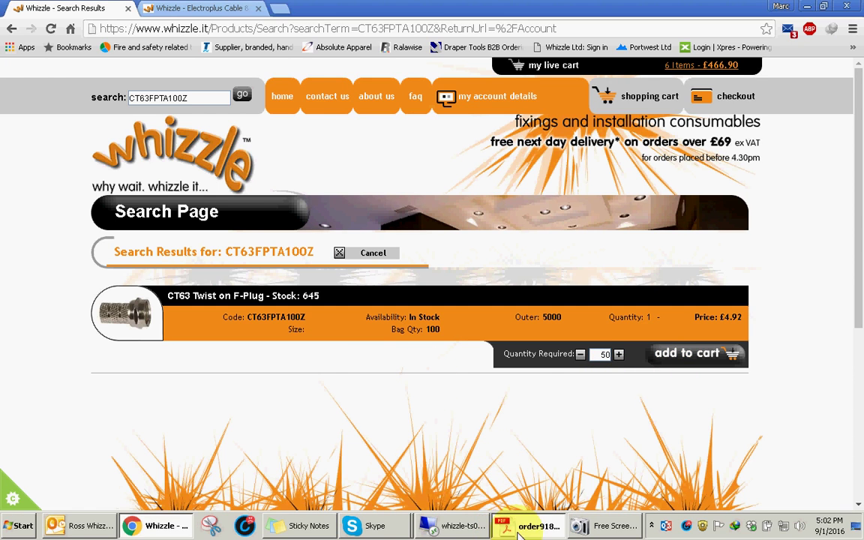
pyautogui.scroll(-1, 377, 381)
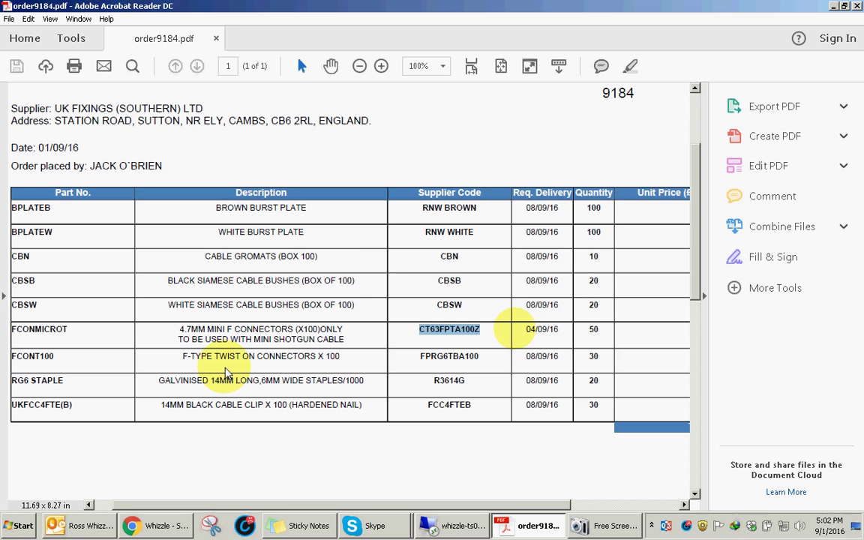
pyautogui.doubleClick(448, 357)
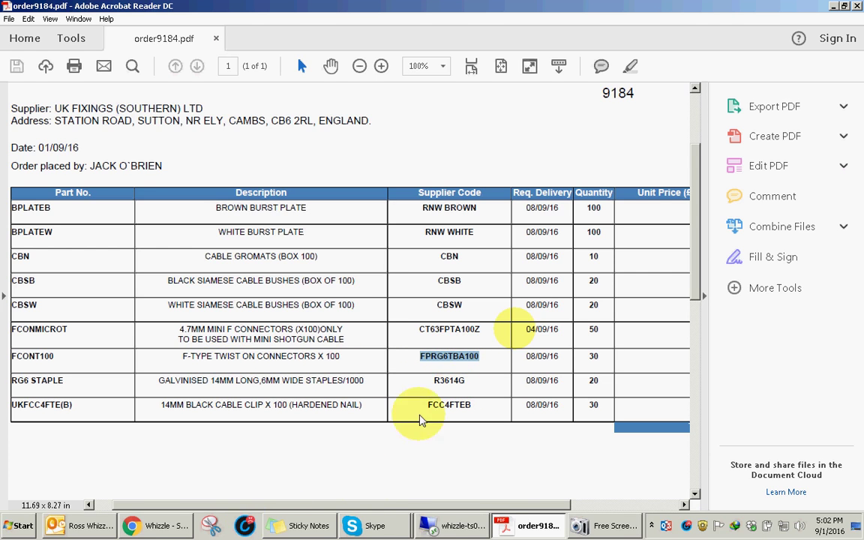
pyautogui.rightClick(444, 362)
pyautogui.click(473, 372)
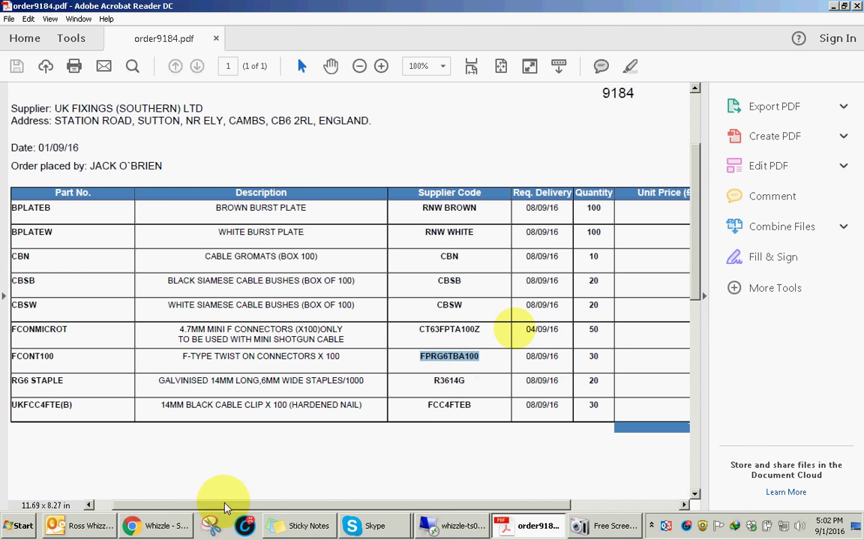
pyautogui.click(154, 525)
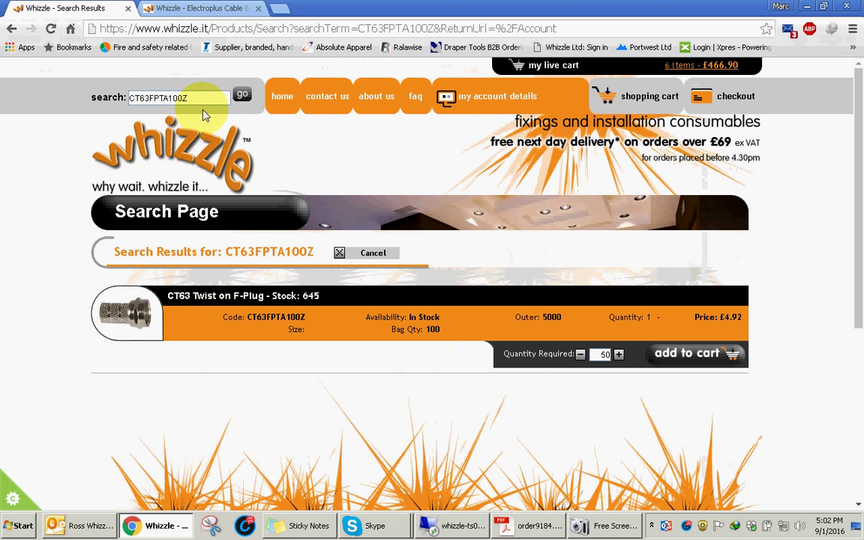
pyautogui.moveTo(186, 99); pyautogui.dragTo(111, 107)
pyautogui.hotkey('ctrl', 'v')
pyautogui.press('Return')
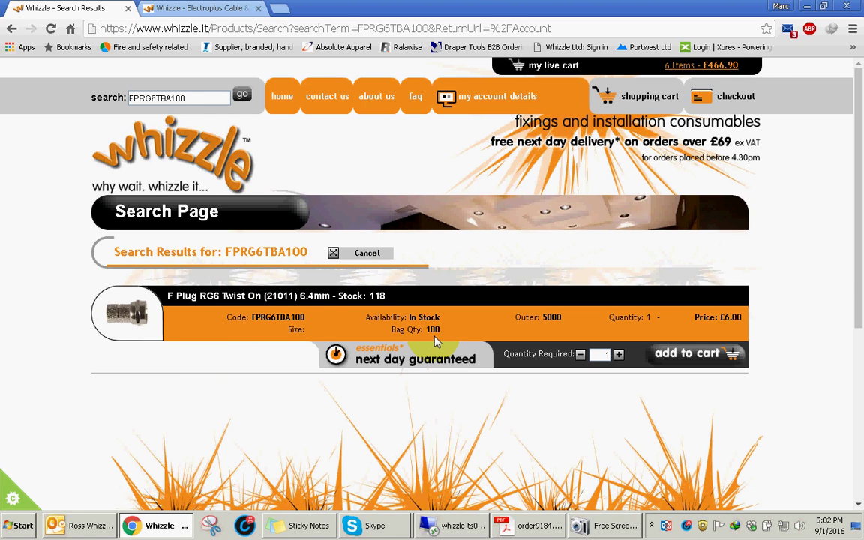
# - Check the F-type twist on connectors quantity on the purchase order and add 30 F Plug RG6 Twist On to the cart
pyautogui.click(510, 530)
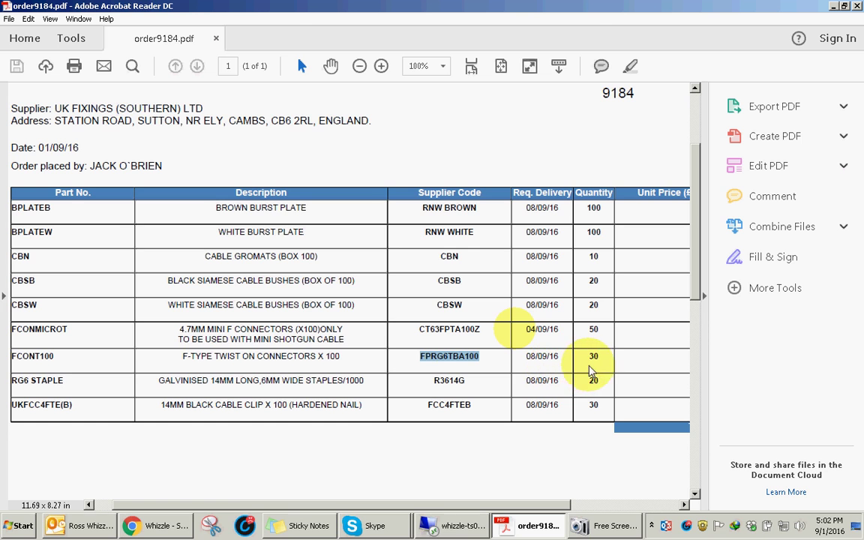
pyautogui.click(161, 526)
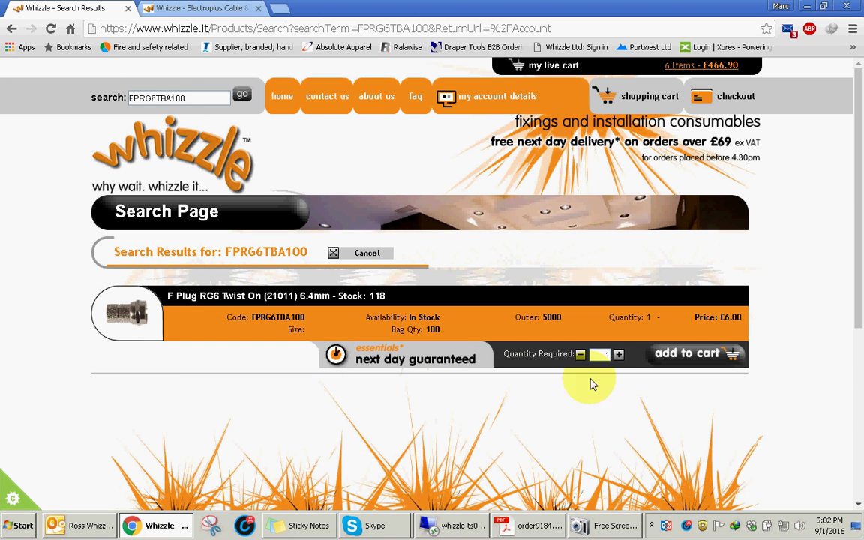
pyautogui.click(619, 354)
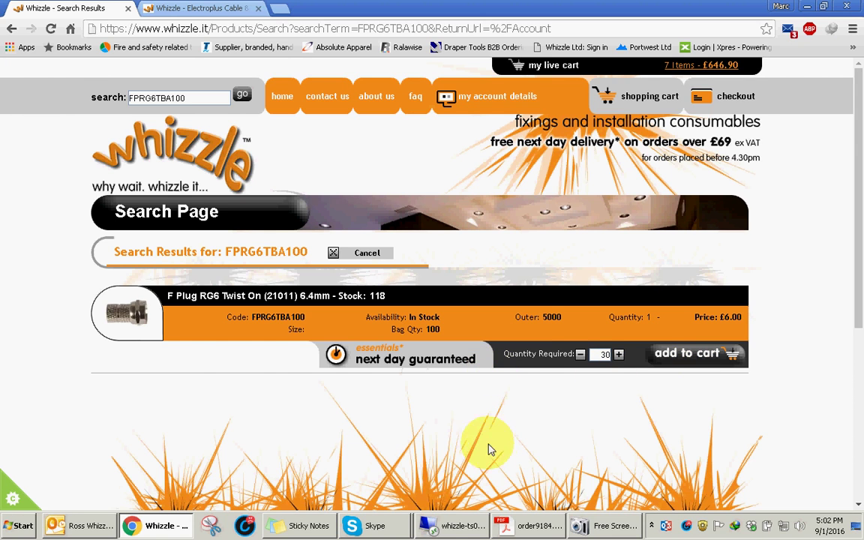
# - Copy the galvanised staples' supplier code R3614G from the PDF purchase order and search the Whizzle site for it
pyautogui.click(510, 525)
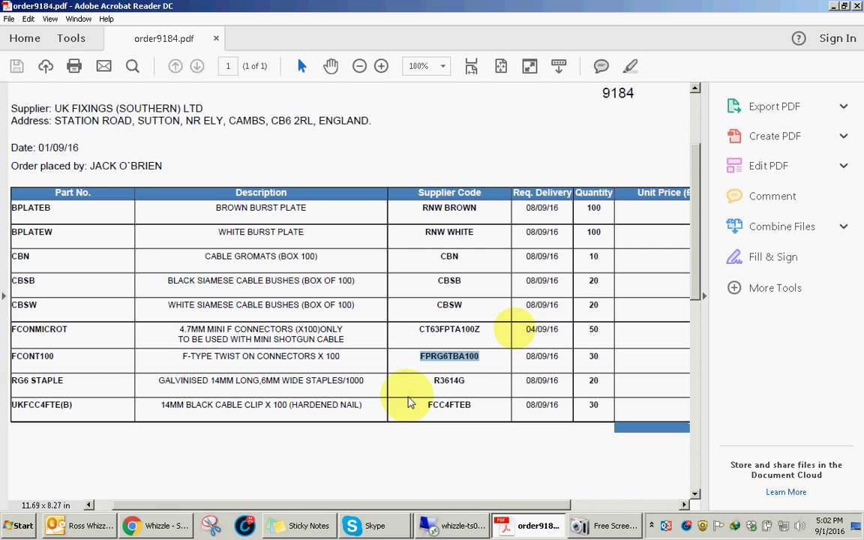
pyautogui.doubleClick(452, 383)
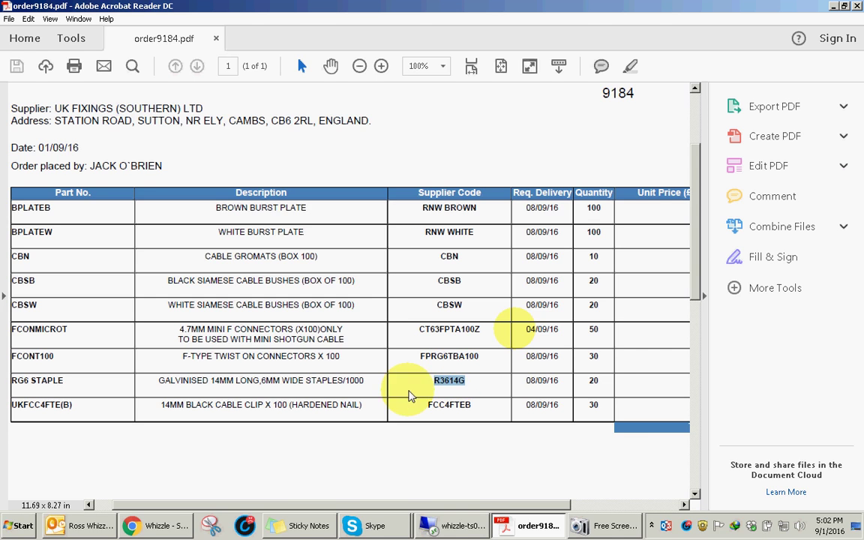
pyautogui.rightClick(459, 388)
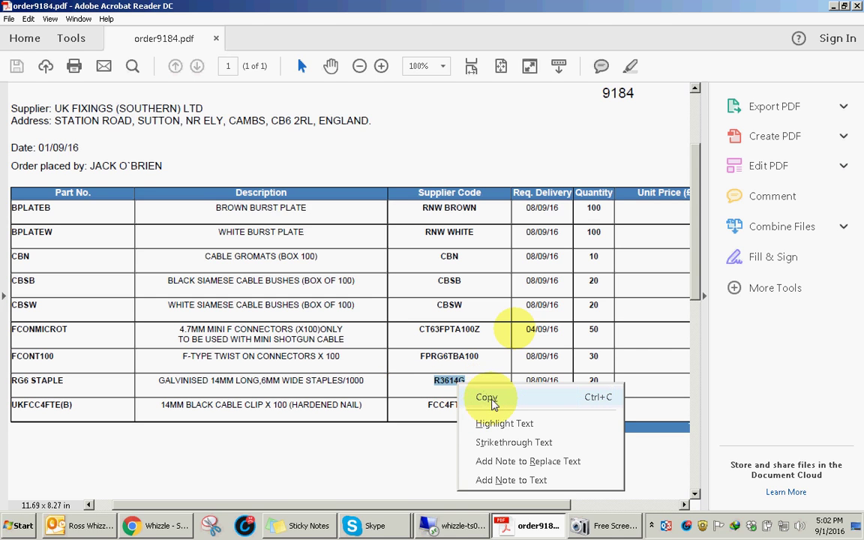
pyautogui.click(491, 399)
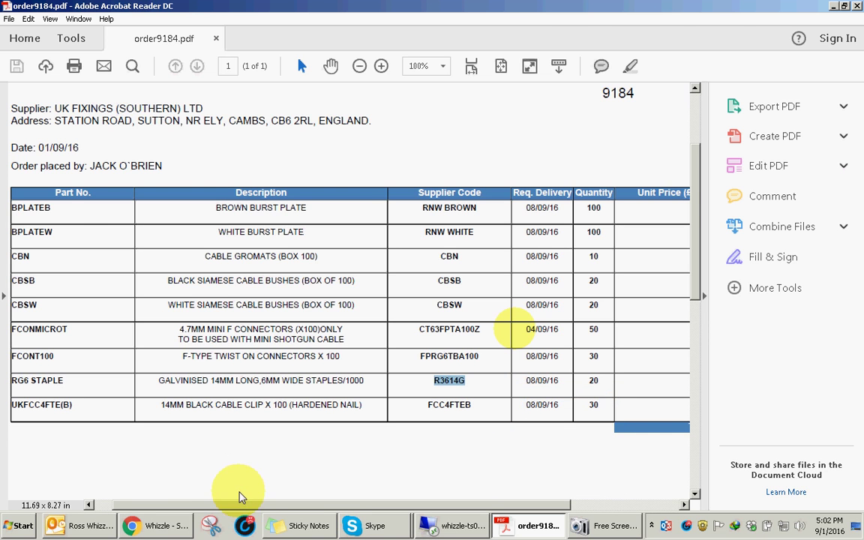
pyautogui.click(180, 527)
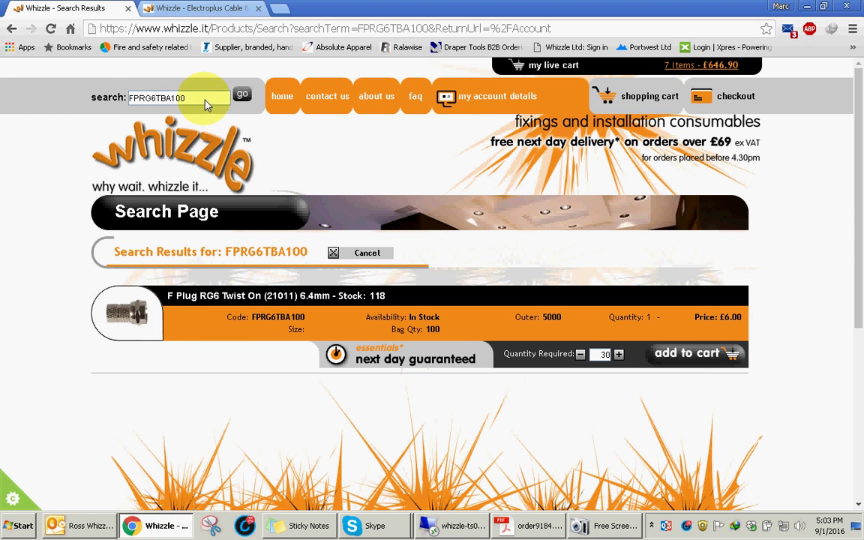
pyautogui.moveTo(187, 99); pyautogui.dragTo(87, 93)
pyautogui.write('R3614G')
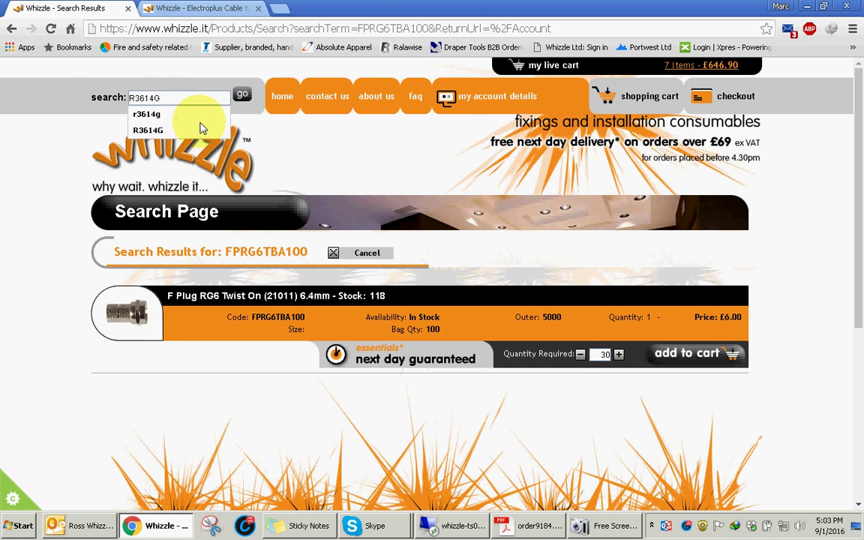
pyautogui.press('Return')
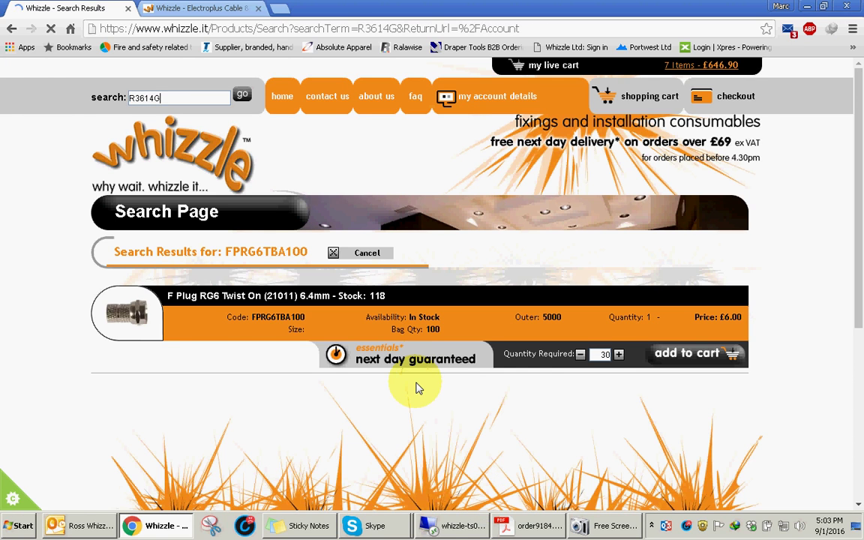
# - Compare the staples' ordered quantity and pack size with the Whizzle box quantity and add 4 boxes of 14mm Galvanised Staples to the cart
pyautogui.click(529, 525)
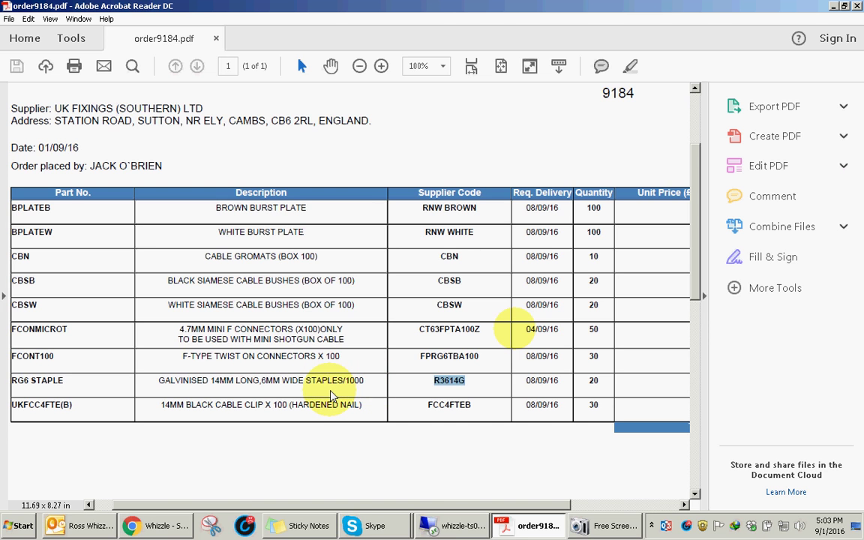
pyautogui.click(167, 522)
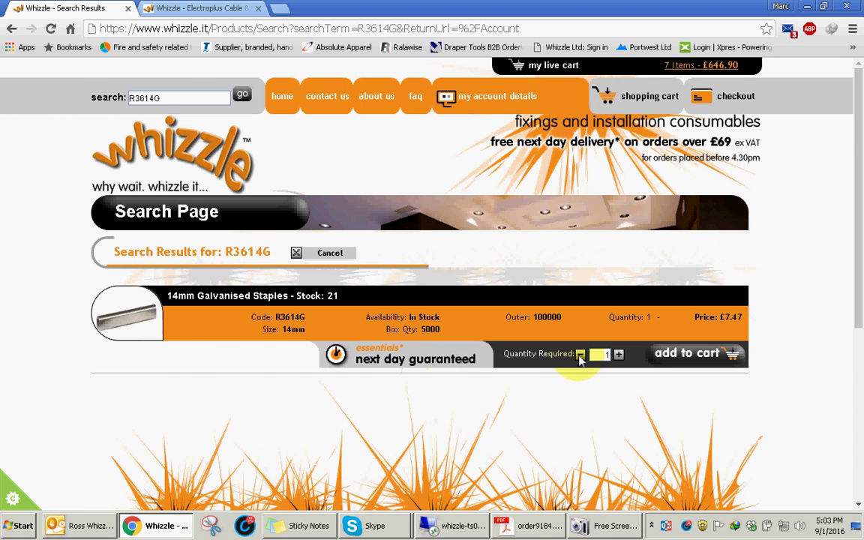
pyautogui.click(538, 526)
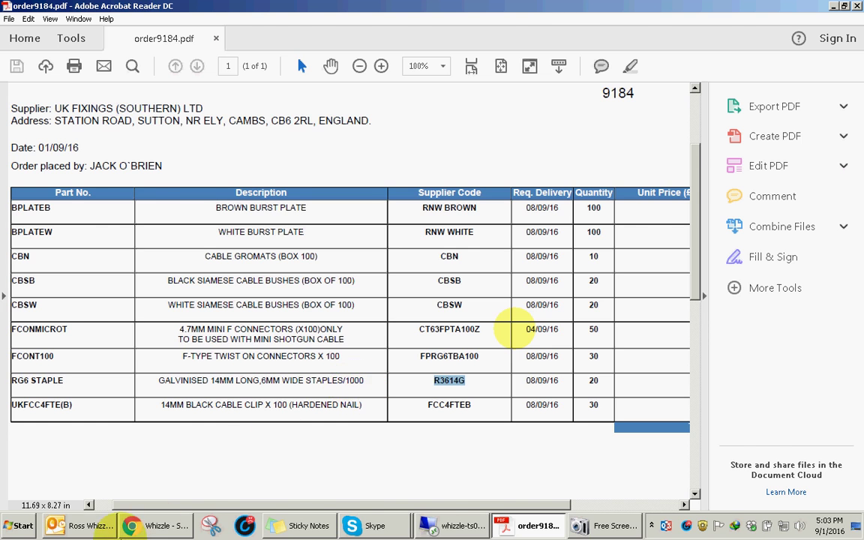
pyautogui.click(139, 526)
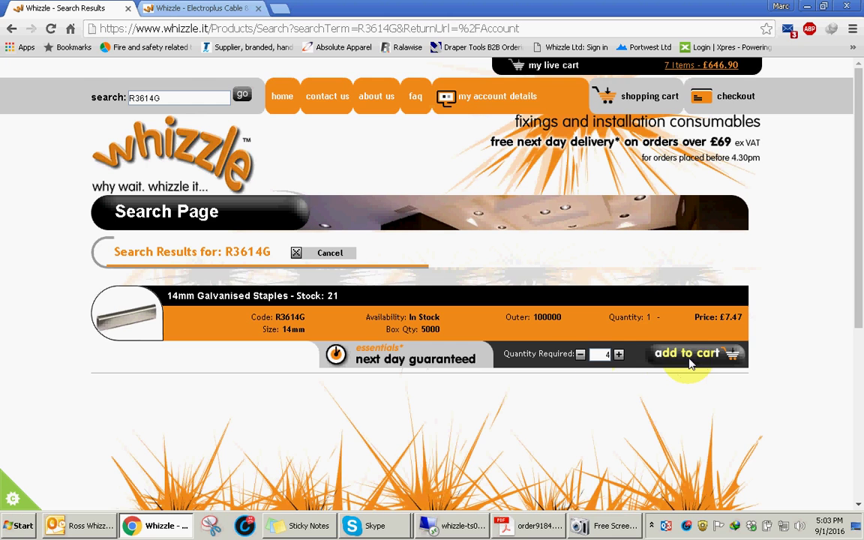
# - Check the 14mm black cable clip line on the purchase order and look through Electroplus's three most recent past orders for a matching clip
pyautogui.click(525, 525)
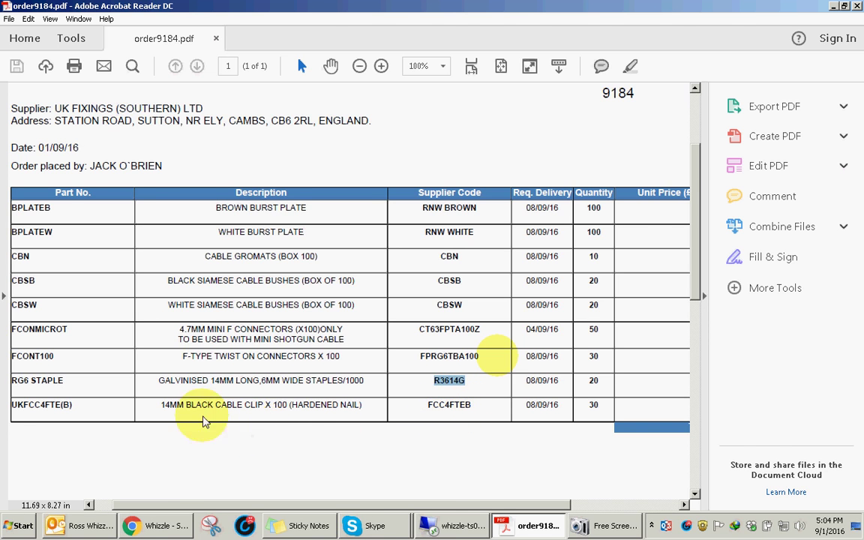
pyautogui.click(129, 523)
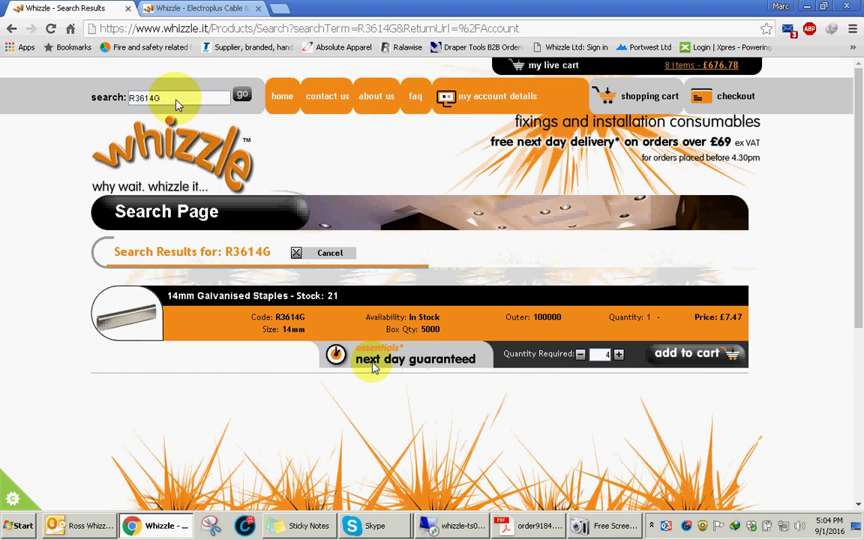
pyautogui.moveTo(178, 98); pyautogui.dragTo(105, 98)
pyautogui.click(194, 8)
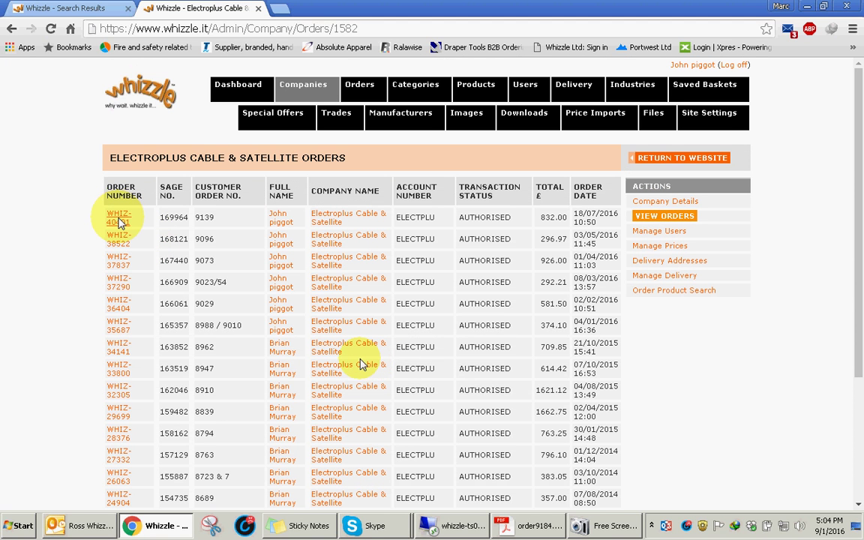
pyautogui.click(118, 217)
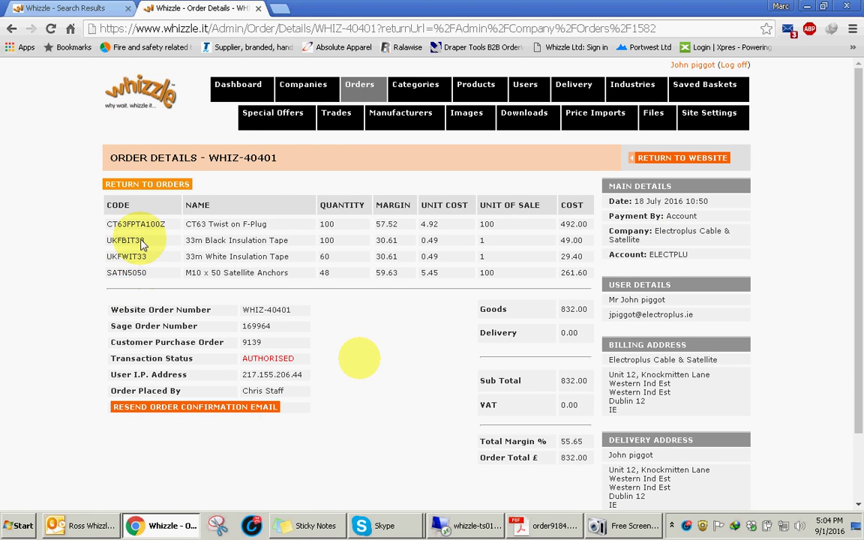
pyautogui.click(12, 29)
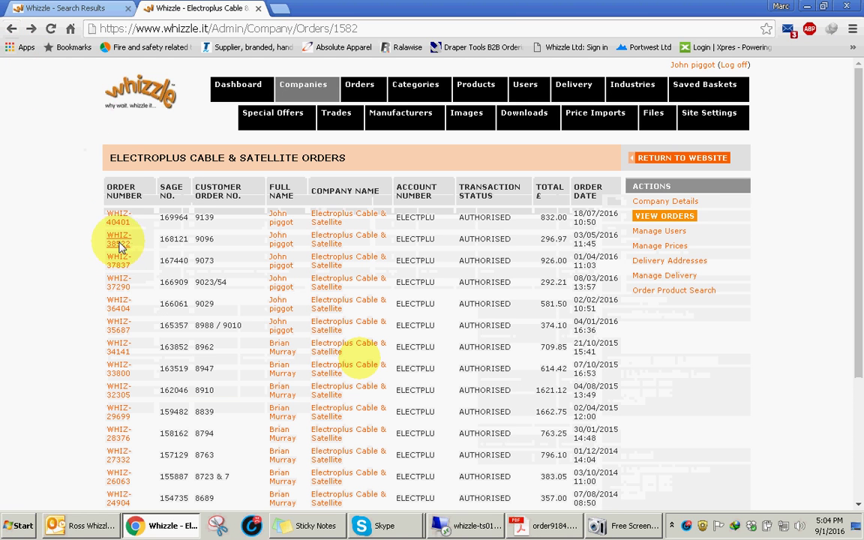
pyautogui.click(118, 240)
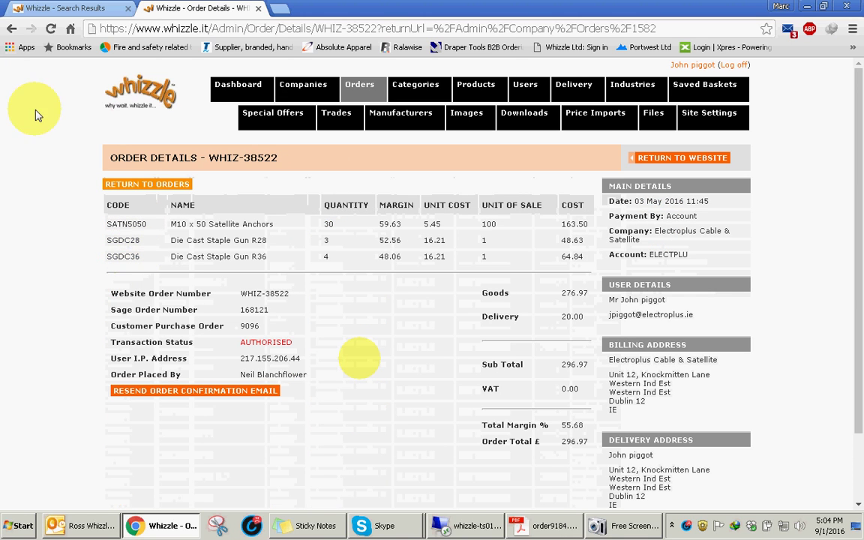
pyautogui.click(11, 30)
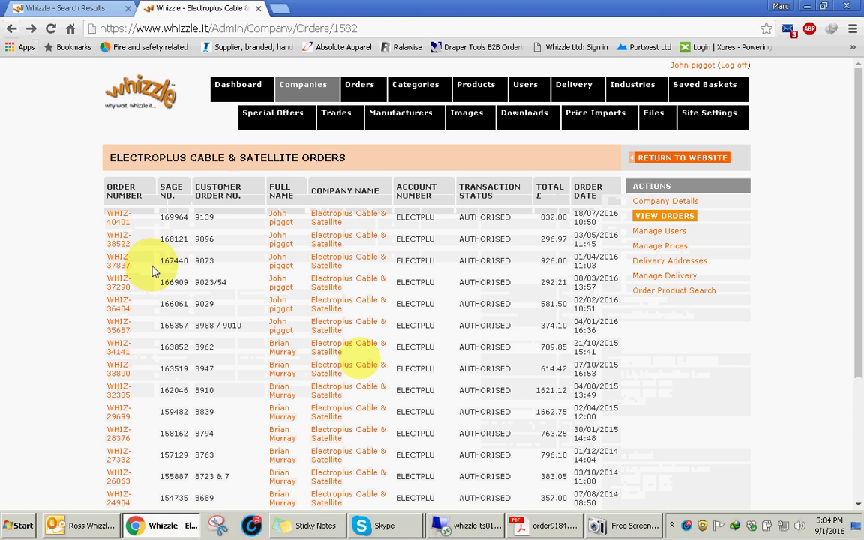
pyautogui.click(116, 263)
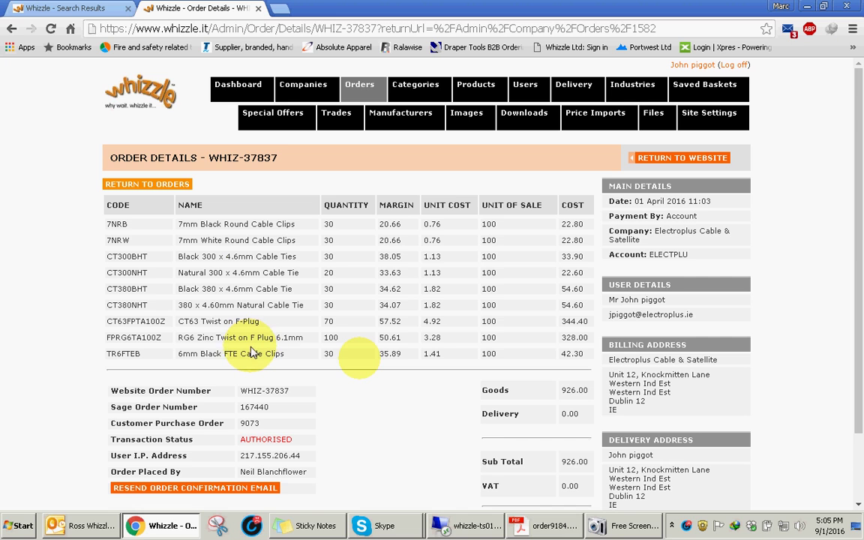
# - Compare the black cable clip's unit price on the PDF purchase order with the FTE cable clips in the past order
pyautogui.click(553, 525)
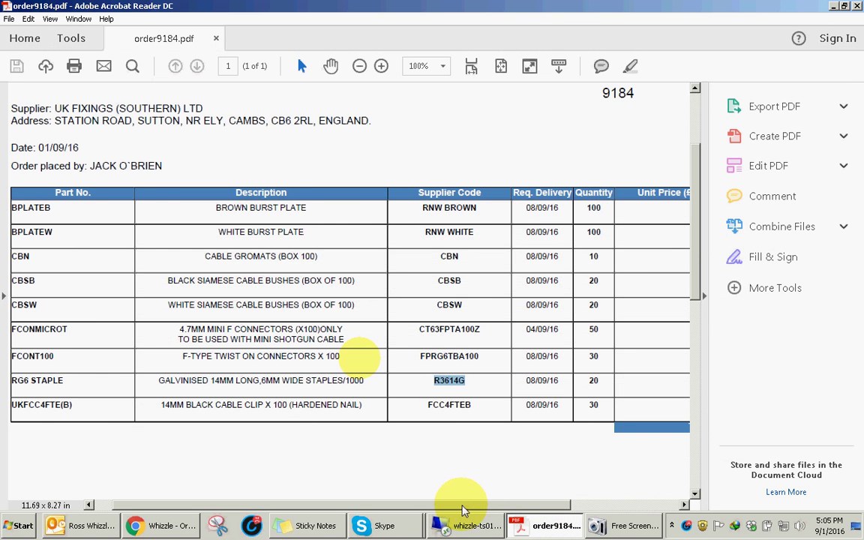
pyautogui.moveTo(463, 507); pyautogui.dragTo(561, 506)
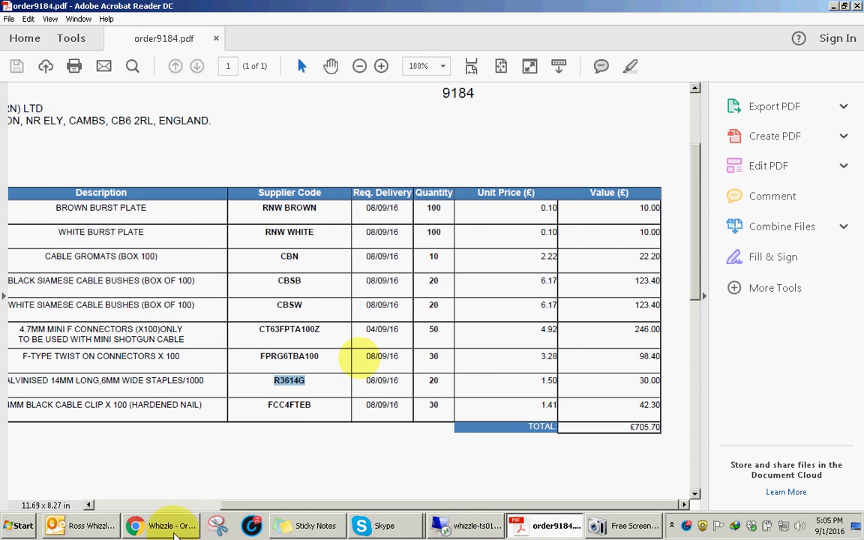
pyautogui.click(173, 526)
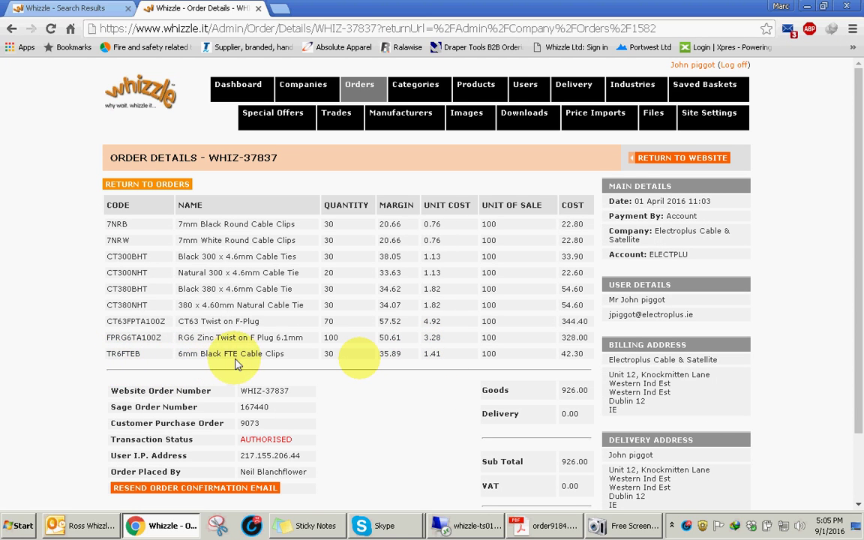
# - Copy the black FTE cable clips' code TR6FTEB from the past order and search the Whizzle site for it
pyautogui.doubleClick(123, 354)
pyautogui.hotkey('ctrl', 'c')
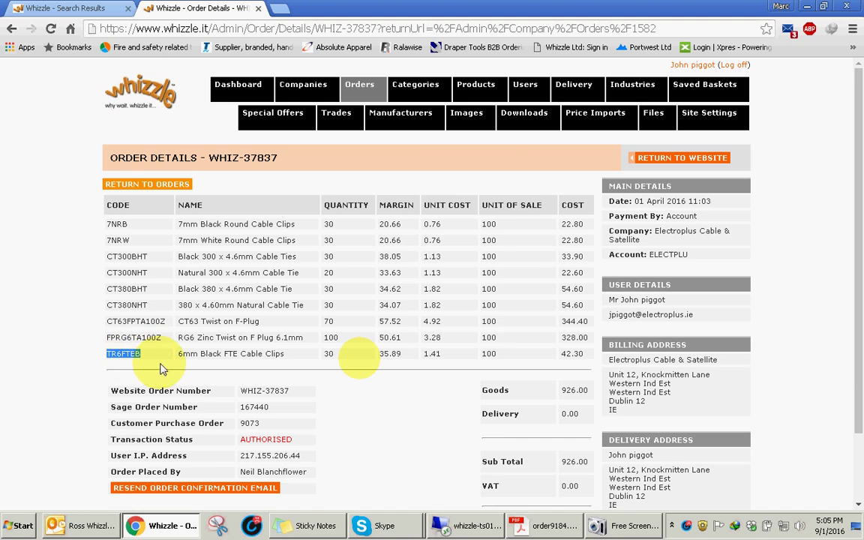
pyautogui.click(75, 8)
pyautogui.hotkey('ctrl', 'v')
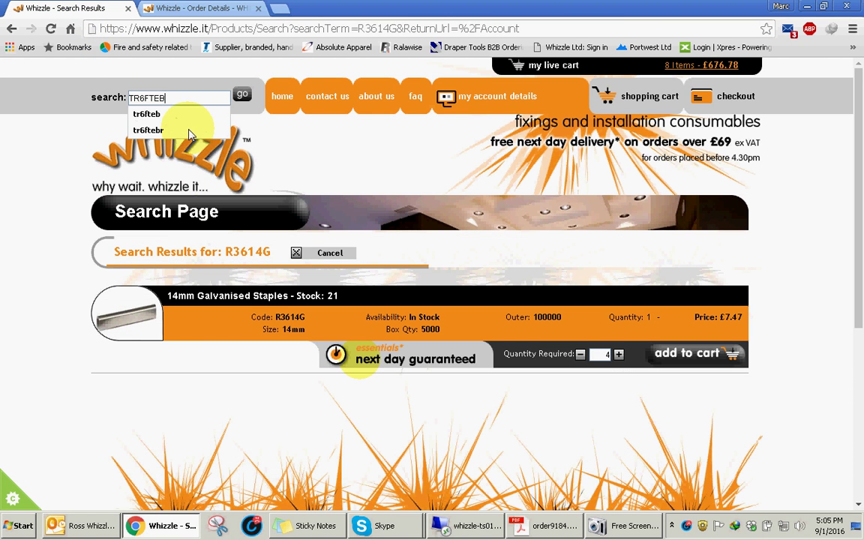
pyautogui.press('Return')
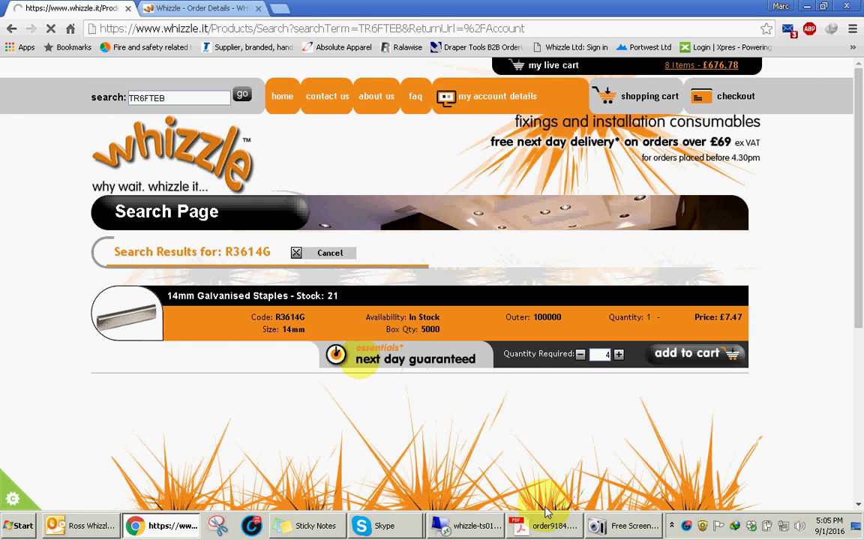
# - Check the black cable clip quantity on the purchase order and add 30 6mm Black FTE Cable Clips to the cart
pyautogui.click(553, 527)
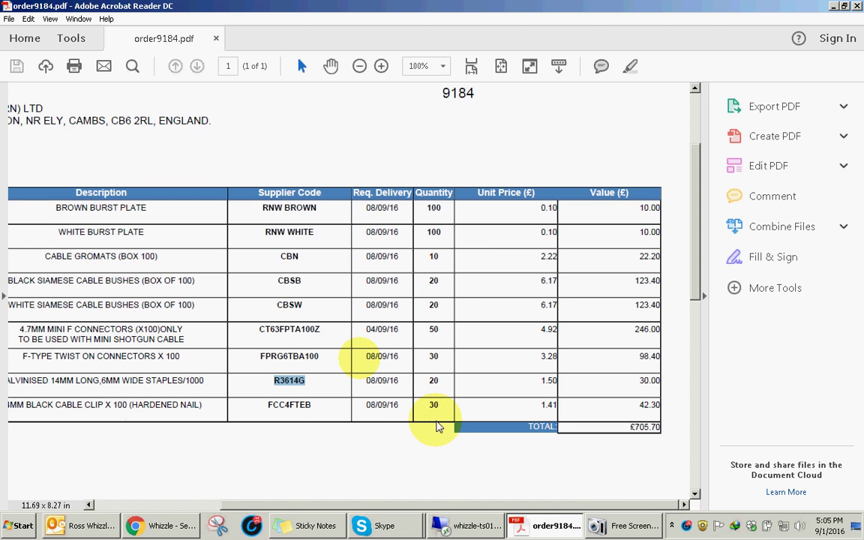
pyautogui.click(162, 526)
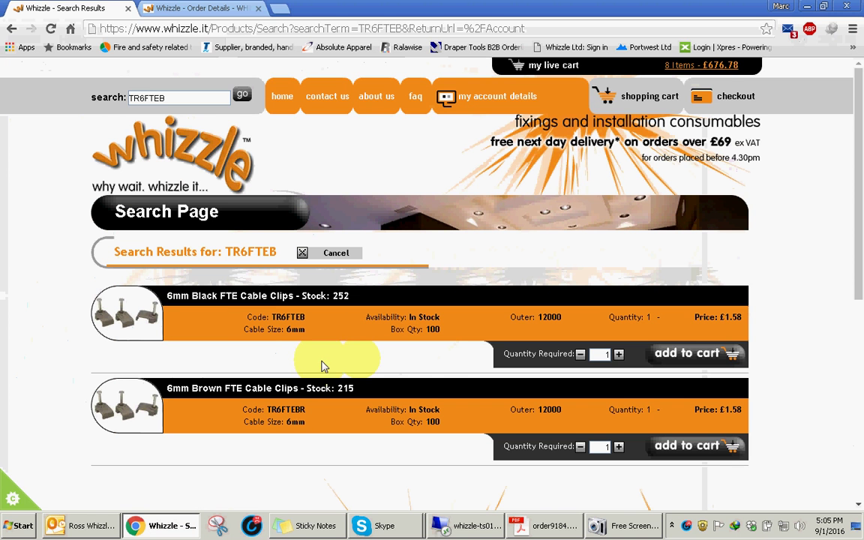
pyautogui.doubleClick(606, 358)
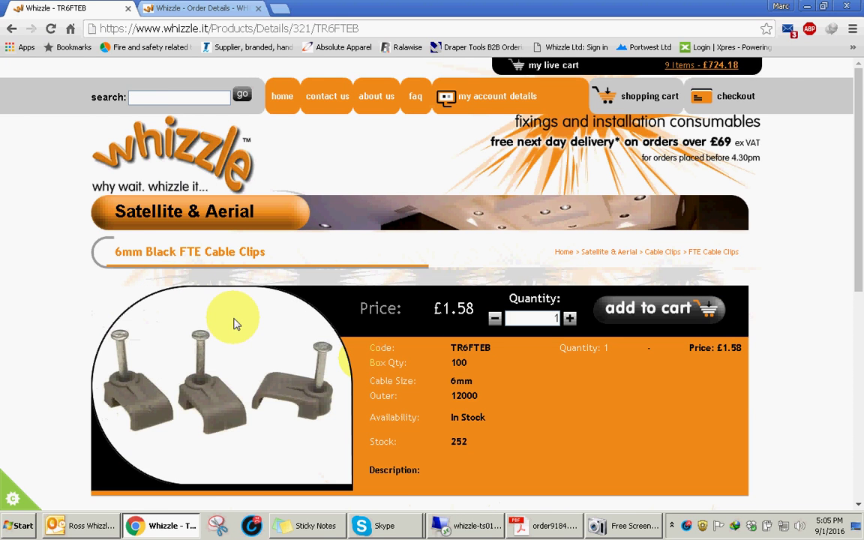
# - Examine the 6mm Black FTE Cable Clips product page and recheck the clip's description on the purchase order
pyautogui.scroll(-1, 272, 358)
pyautogui.scroll(-2, 272, 358)
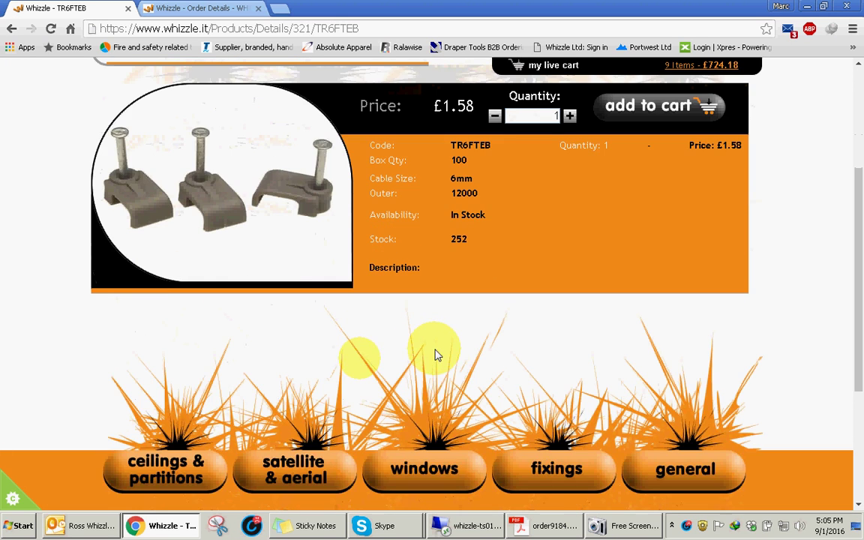
pyautogui.scroll(-2, 436, 353)
pyautogui.scroll(3, 437, 328)
pyautogui.scroll(1, 437, 328)
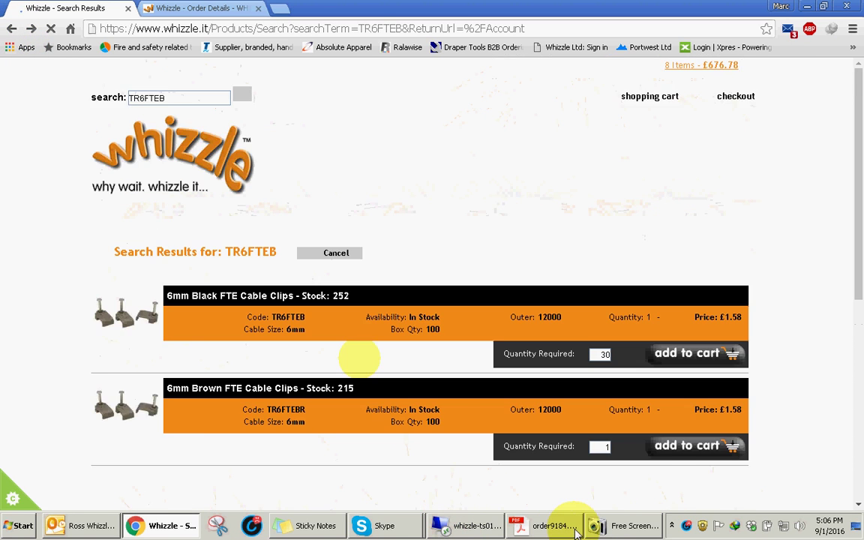
pyautogui.click(537, 525)
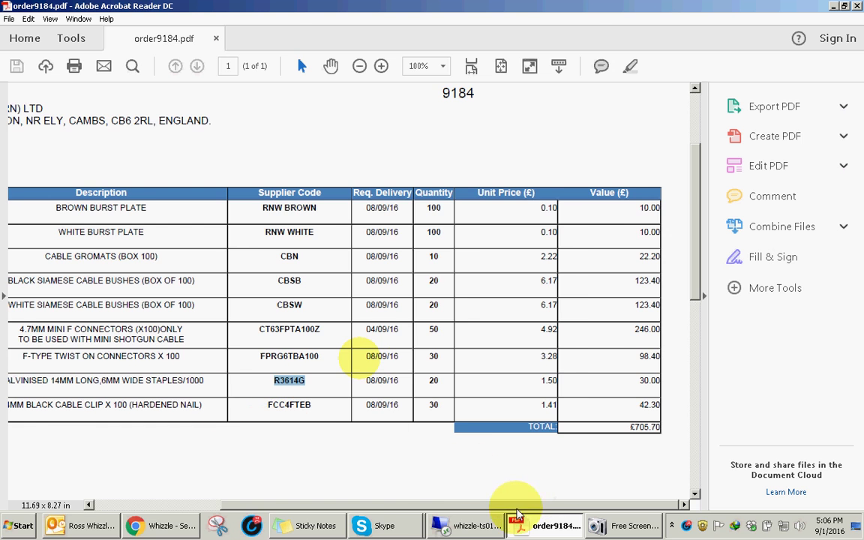
pyautogui.moveTo(511, 505); pyautogui.dragTo(328, 501)
# - Open the Whizzle shopping basket and review the added products, their quantities and prices
pyautogui.click(161, 525)
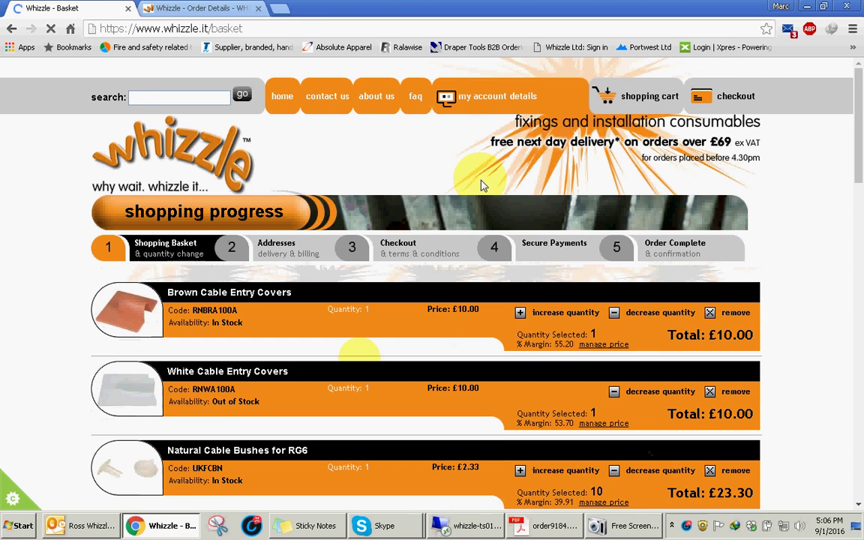
pyautogui.scroll(-3, 429, 306)
pyautogui.scroll(-7, 459, 276)
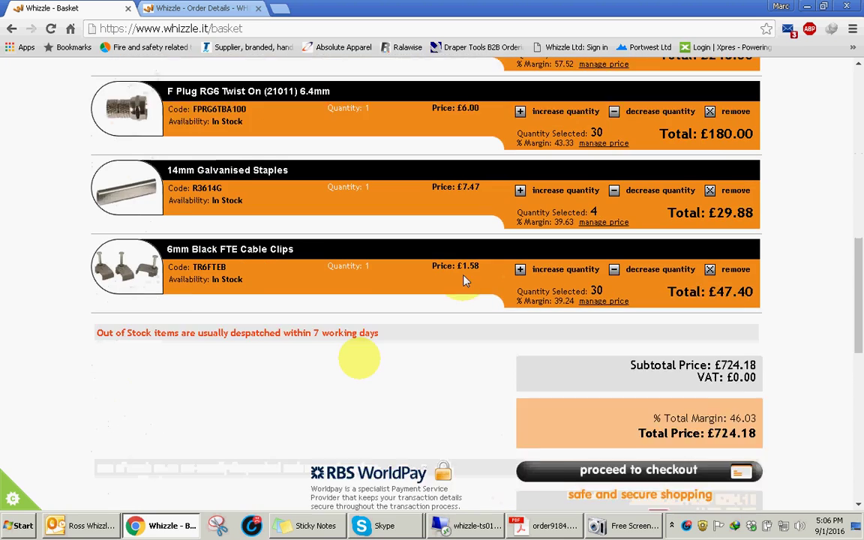
pyautogui.scroll(2, 465, 279)
pyautogui.scroll(4, 465, 278)
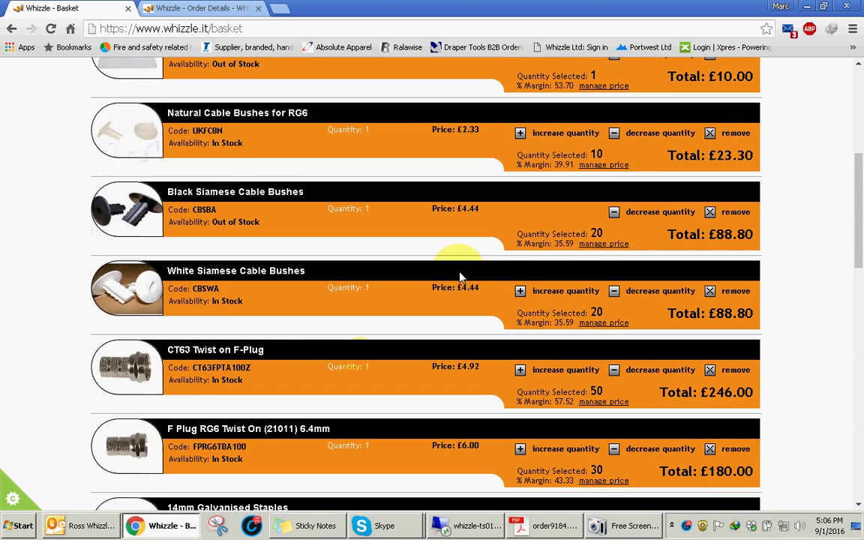
pyautogui.scroll(3, 457, 278)
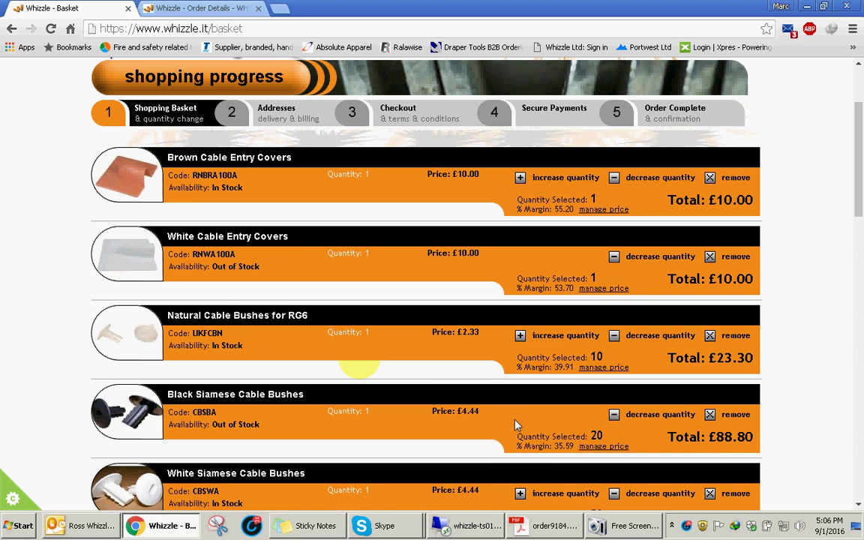
# - Compare the basket items line by line with the products and quantities on the PDF purchase order
pyautogui.click(539, 526)
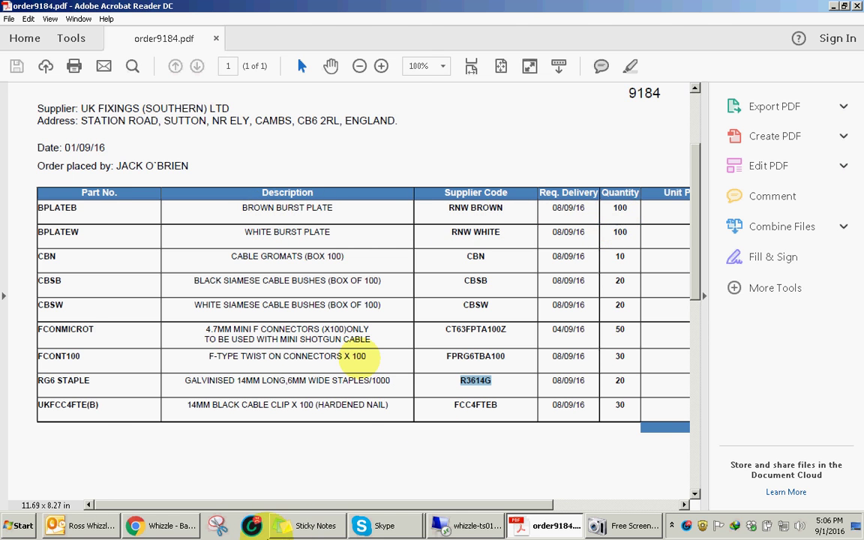
pyautogui.click(165, 526)
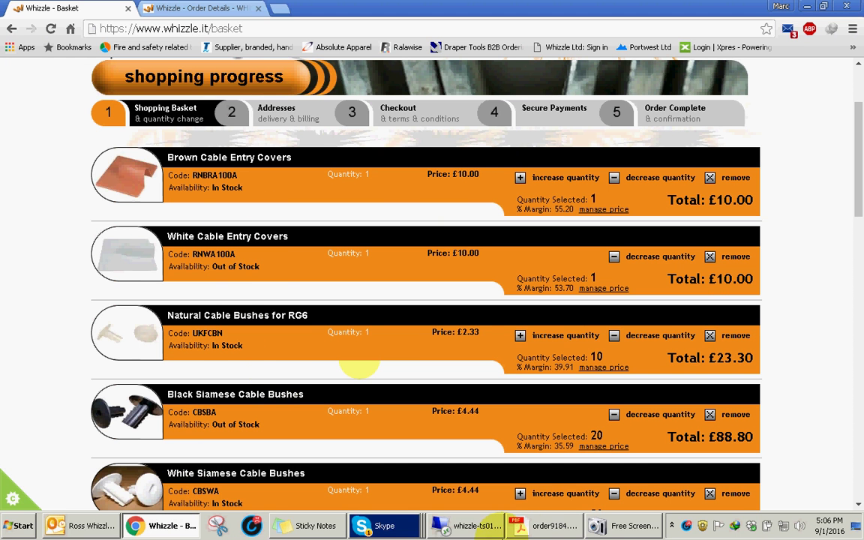
pyautogui.click(538, 526)
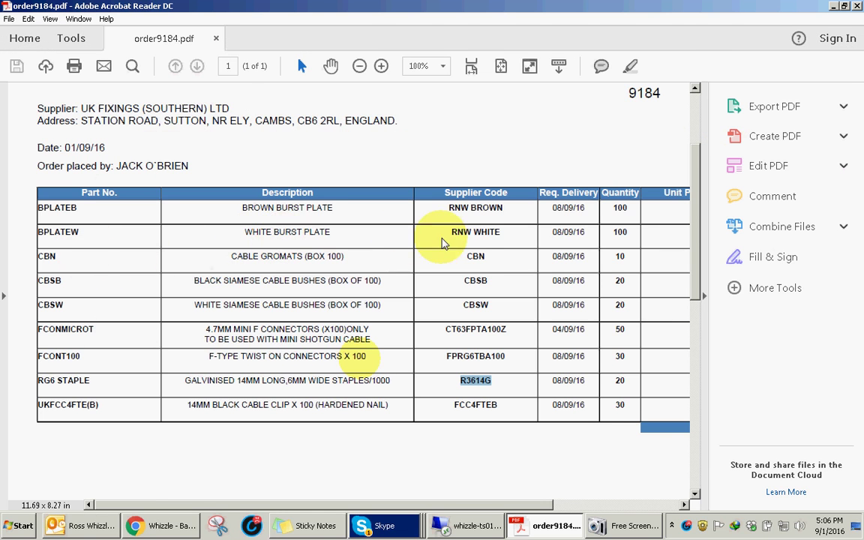
pyautogui.click(173, 527)
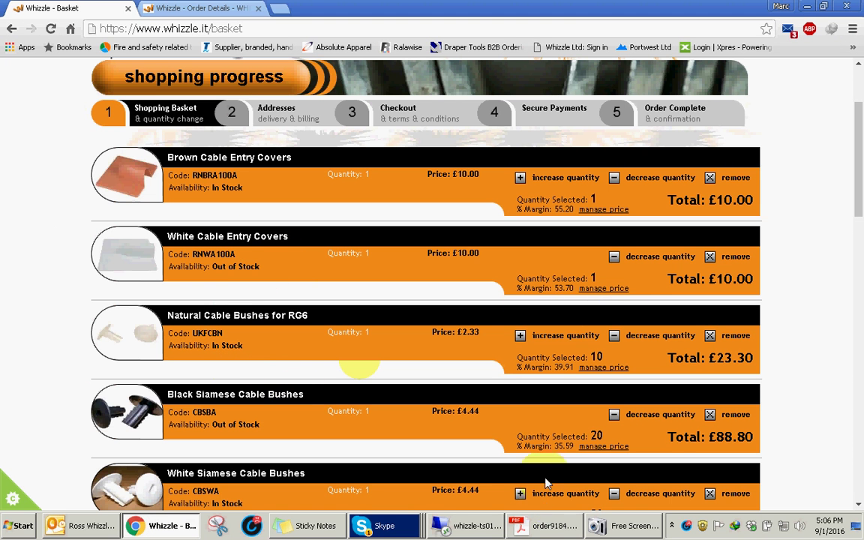
pyautogui.click(546, 527)
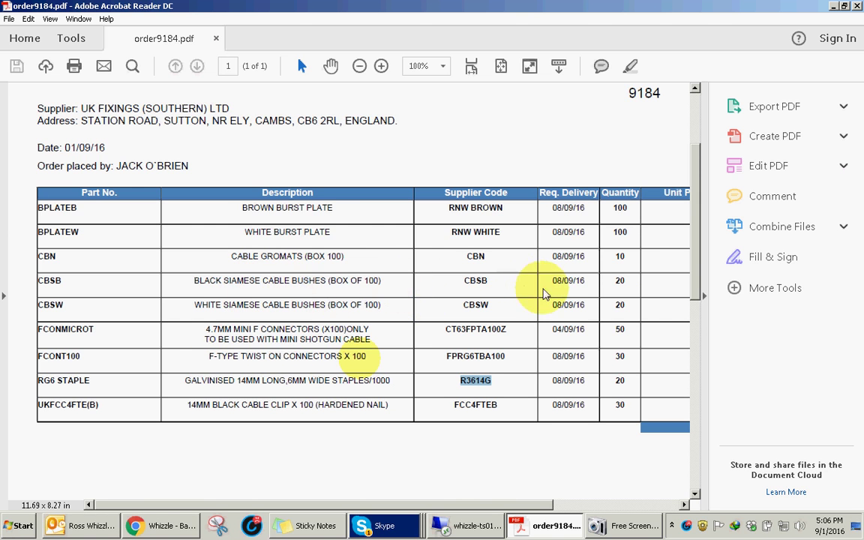
pyautogui.click(161, 525)
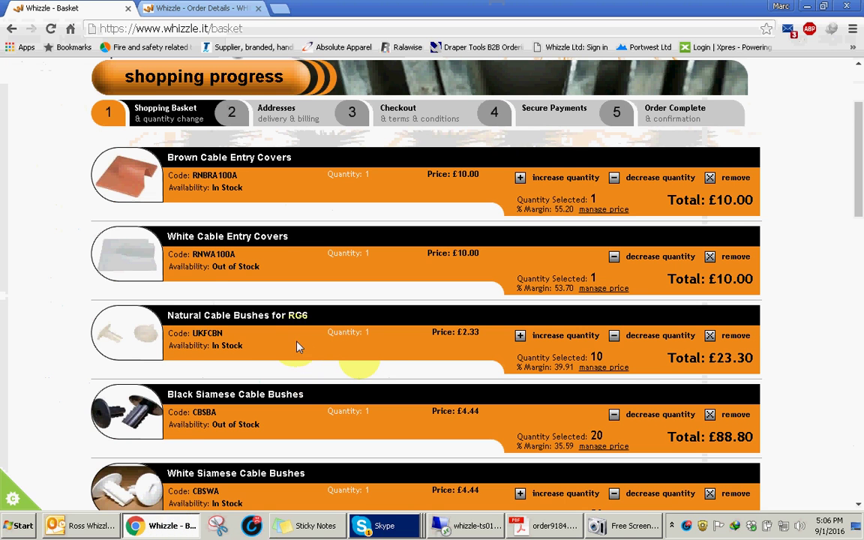
pyautogui.scroll(-3, 267, 307)
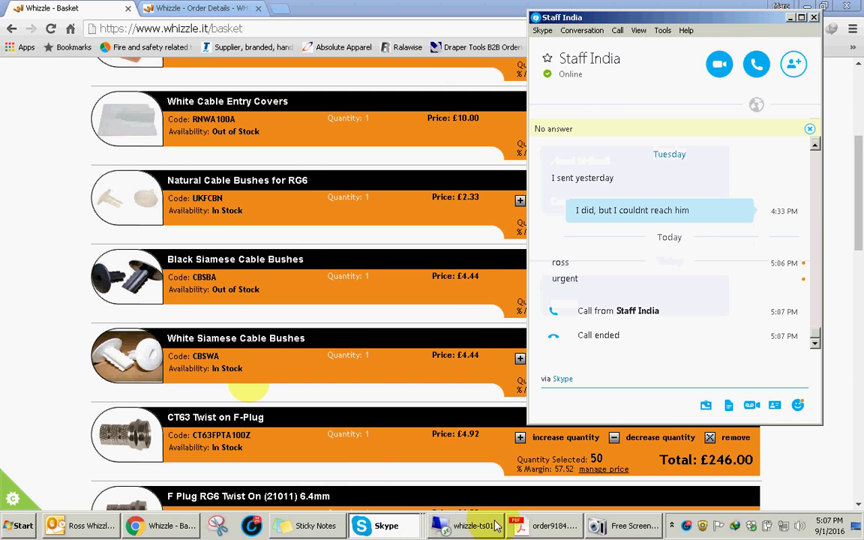
pyautogui.click(635, 526)
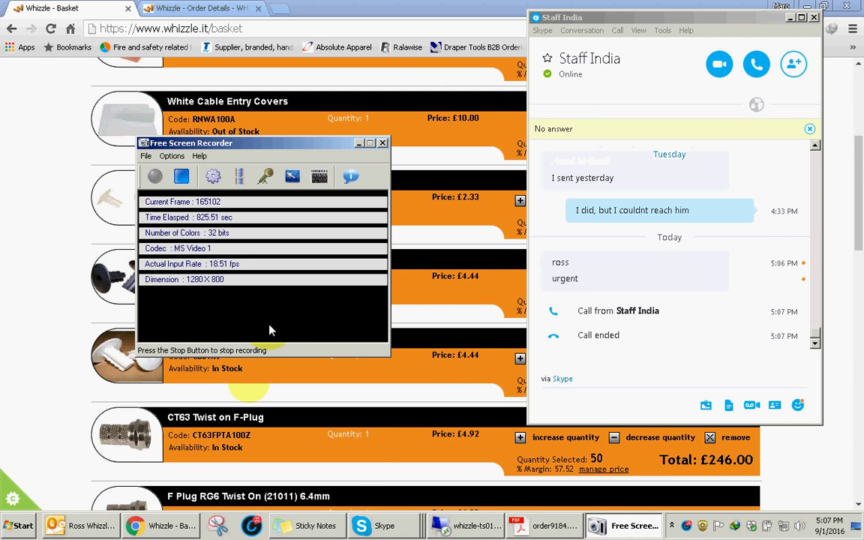
pyautogui.click(182, 176)
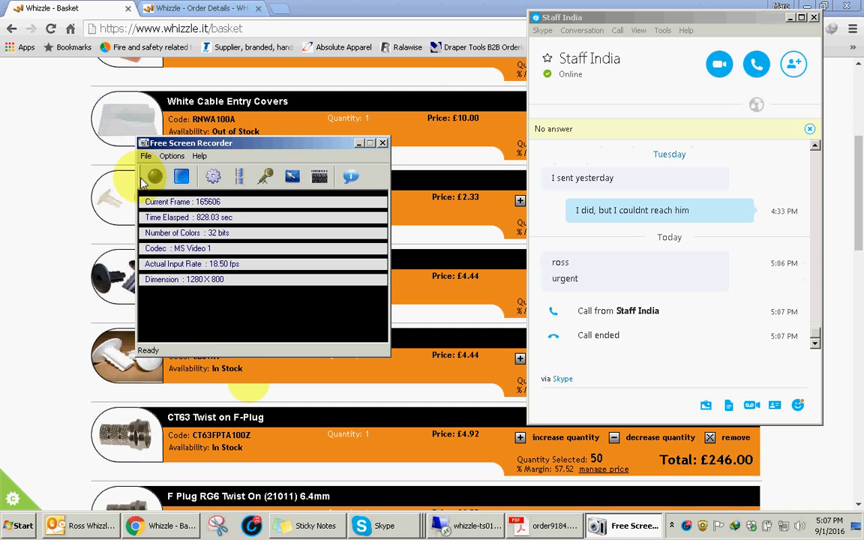
pyautogui.click(22, 146)
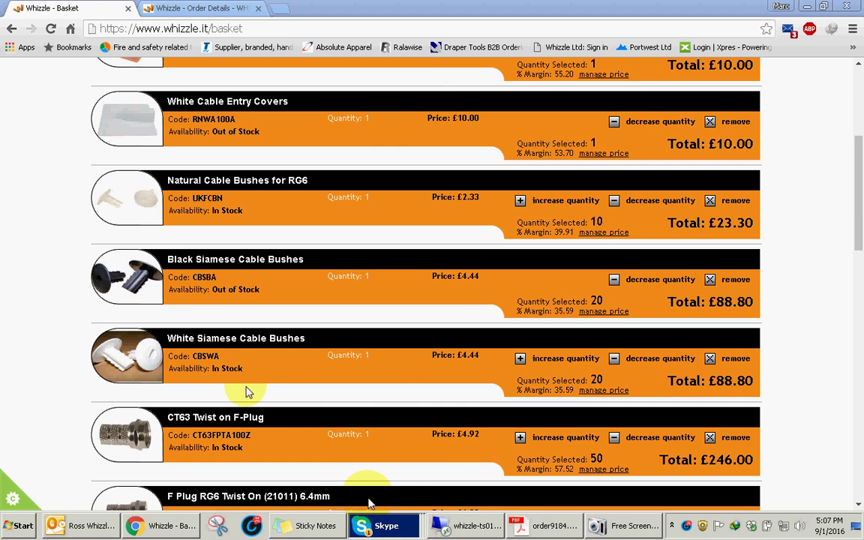
pyautogui.click(48, 252)
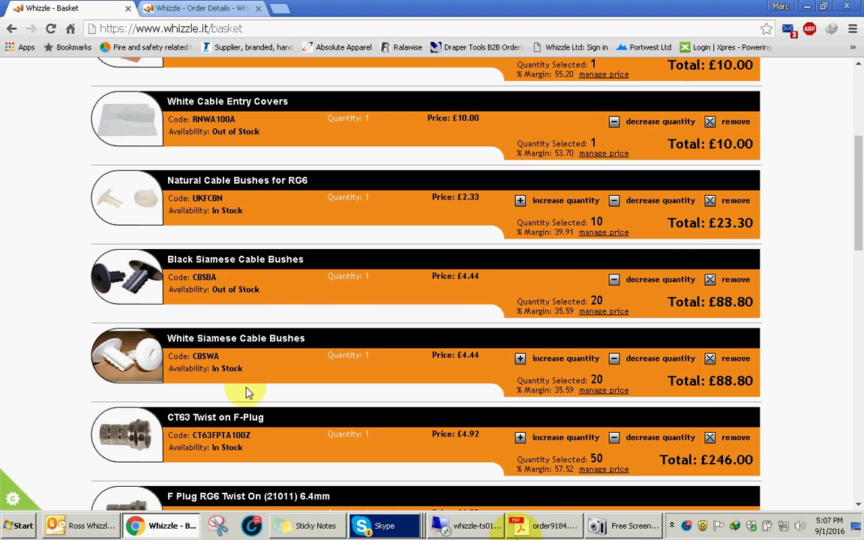
# - Check the CT63 F-plugs, RG6 F-plugs, galvanised staples and black cable clips in the basket against their purchase order lines
pyautogui.click(550, 527)
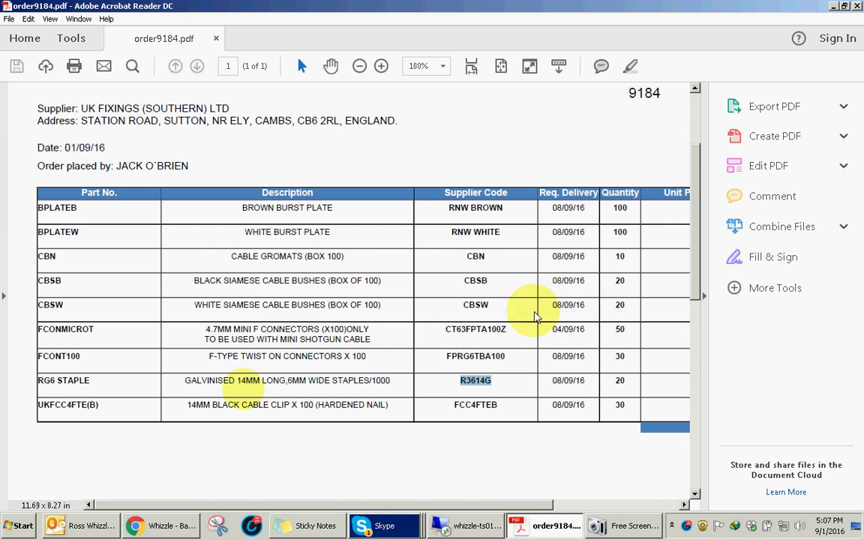
pyautogui.click(170, 524)
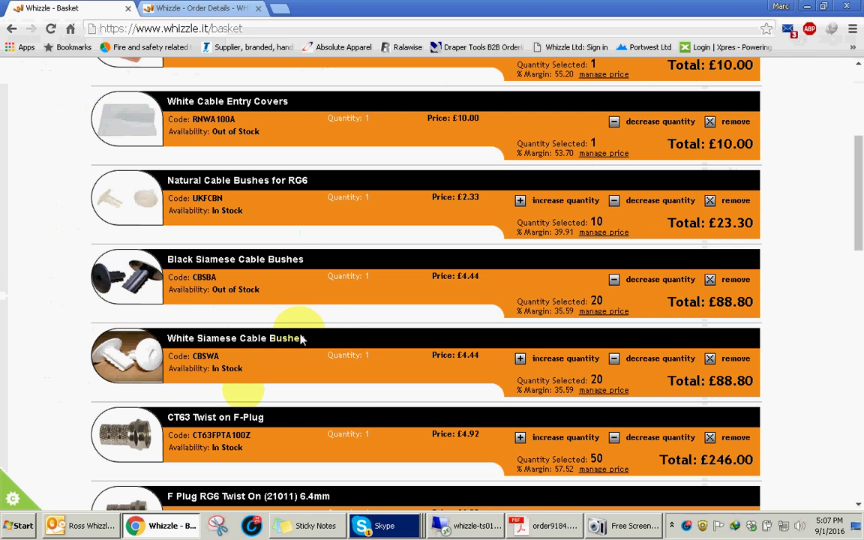
pyautogui.scroll(-1, 248, 304)
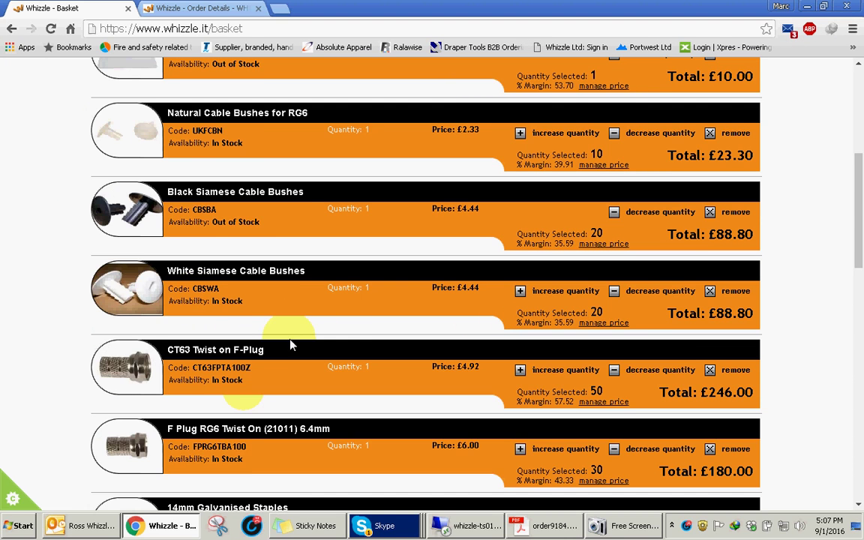
pyautogui.scroll(-2, 289, 343)
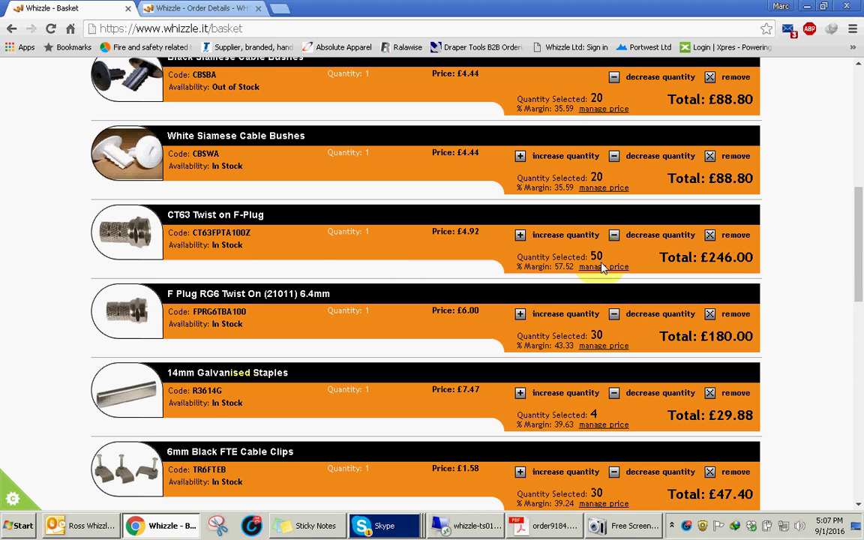
pyautogui.click(546, 525)
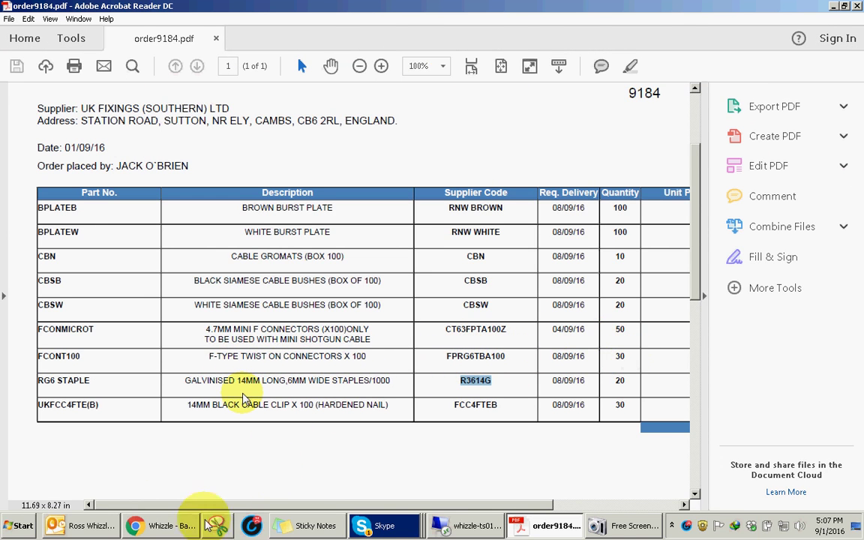
pyautogui.click(154, 525)
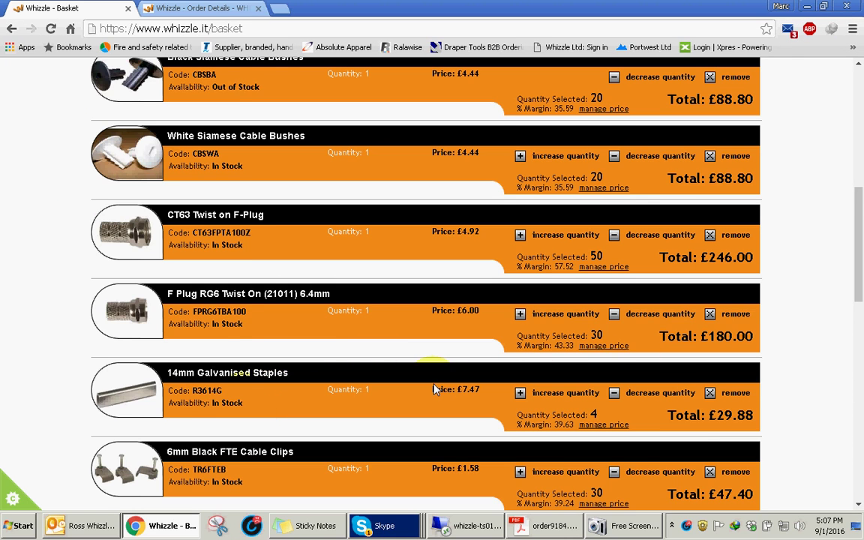
pyautogui.scroll(-1, 249, 330)
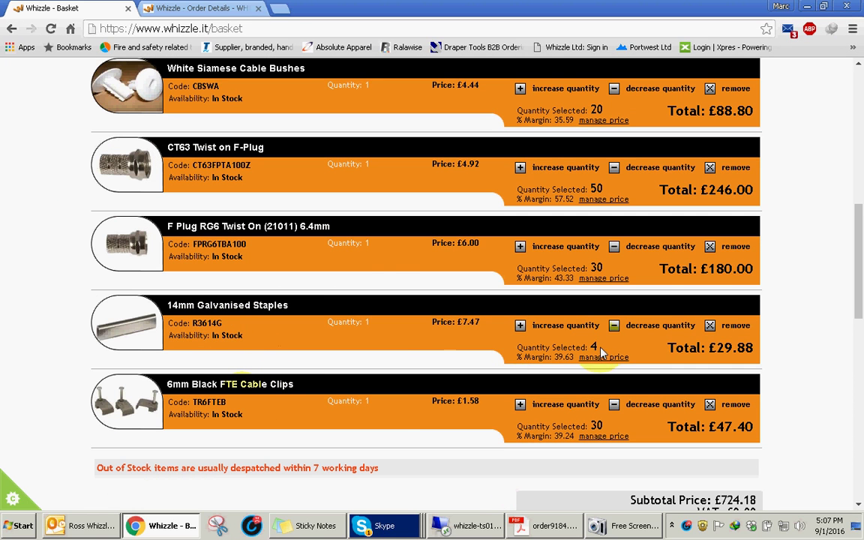
pyautogui.click(544, 525)
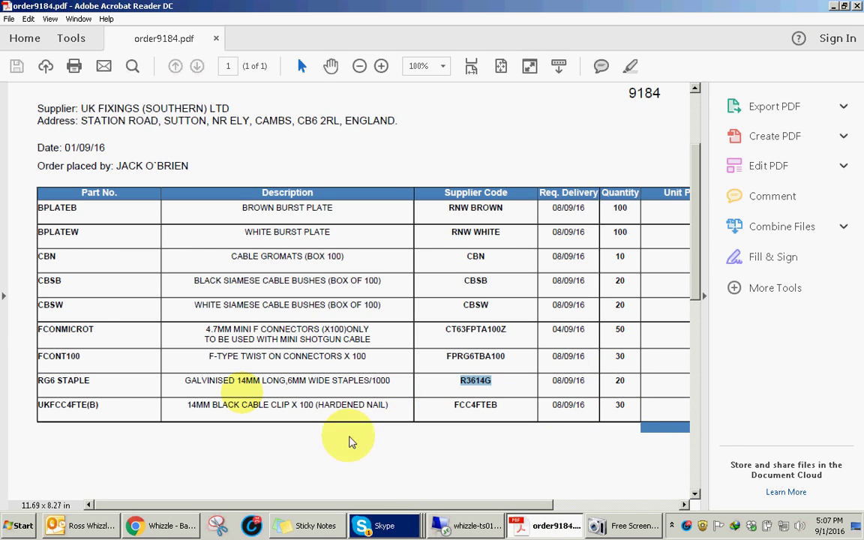
pyautogui.click(161, 525)
pyautogui.scroll(-3, 367, 402)
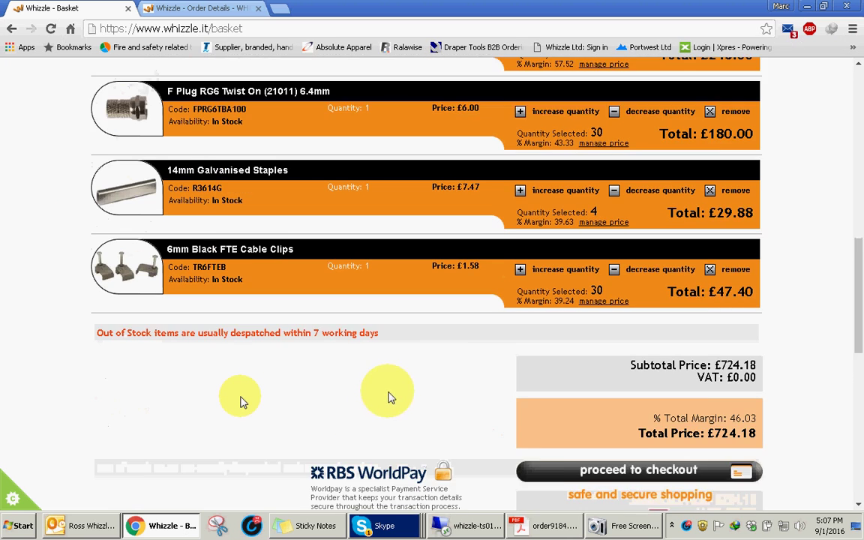
pyautogui.scroll(-2, 437, 355)
pyautogui.scroll(3, 405, 330)
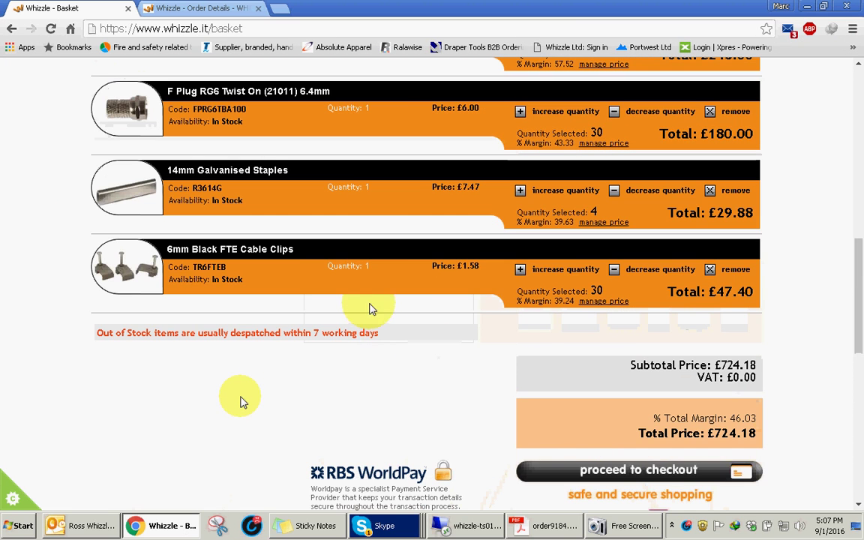
# - Compare the total value on the PDF purchase order with the total price of the Whizzle basket
pyautogui.click(544, 525)
pyautogui.scroll(-1, 435, 388)
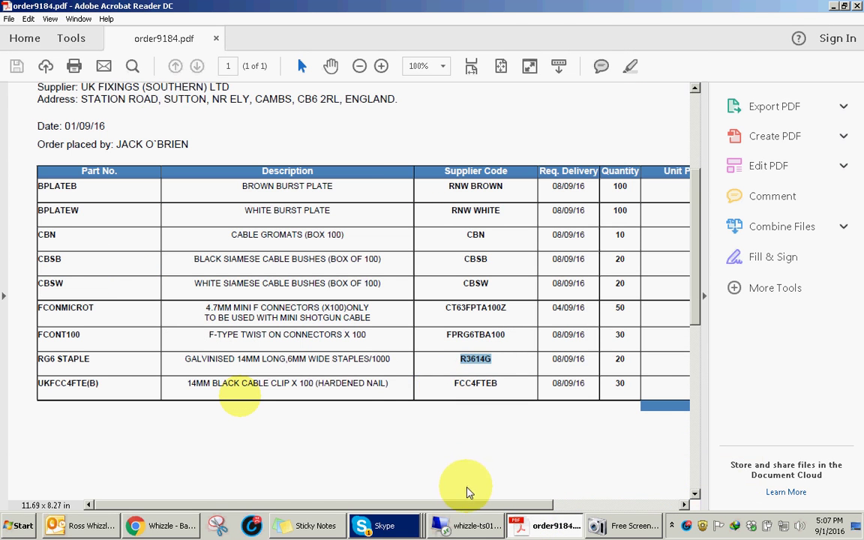
pyautogui.moveTo(465, 504); pyautogui.dragTo(598, 504)
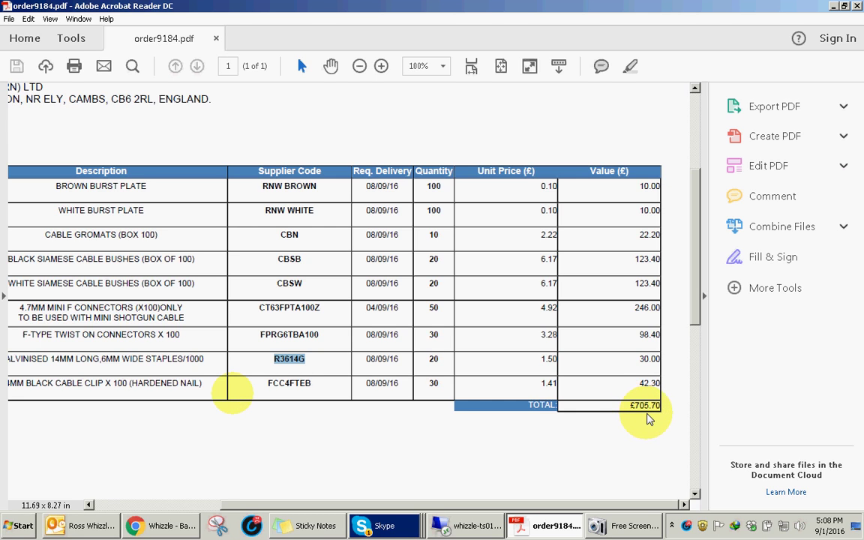
pyautogui.click(159, 525)
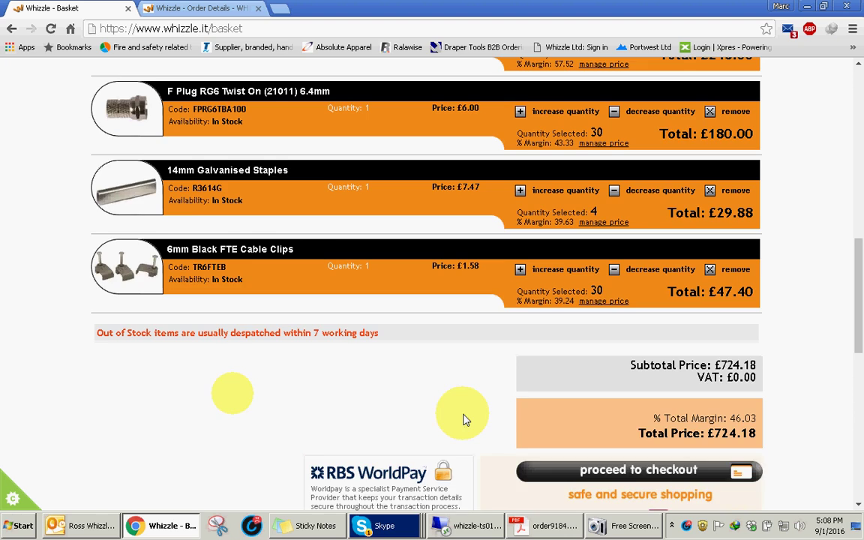
# - Review all basket items and their availability once more and proceed to checkout
pyautogui.scroll(5, 463, 418)
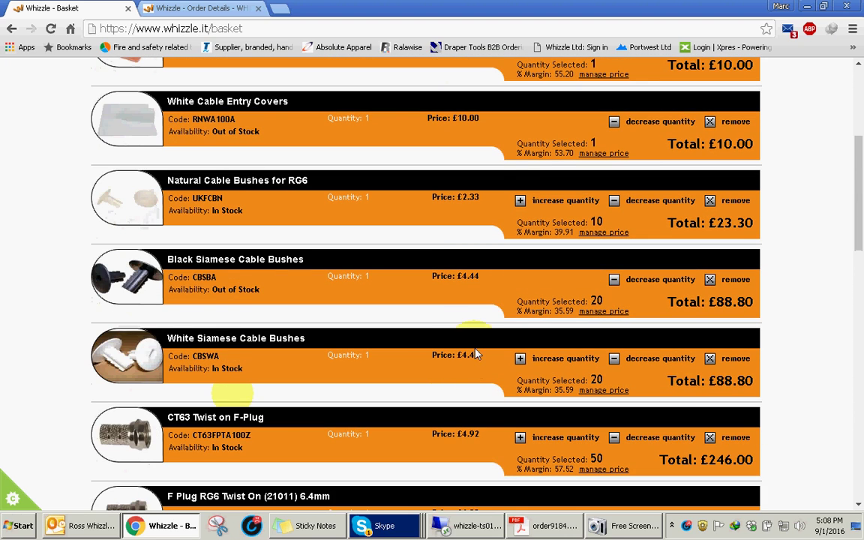
pyautogui.scroll(-5, 476, 354)
pyautogui.scroll(2, 469, 343)
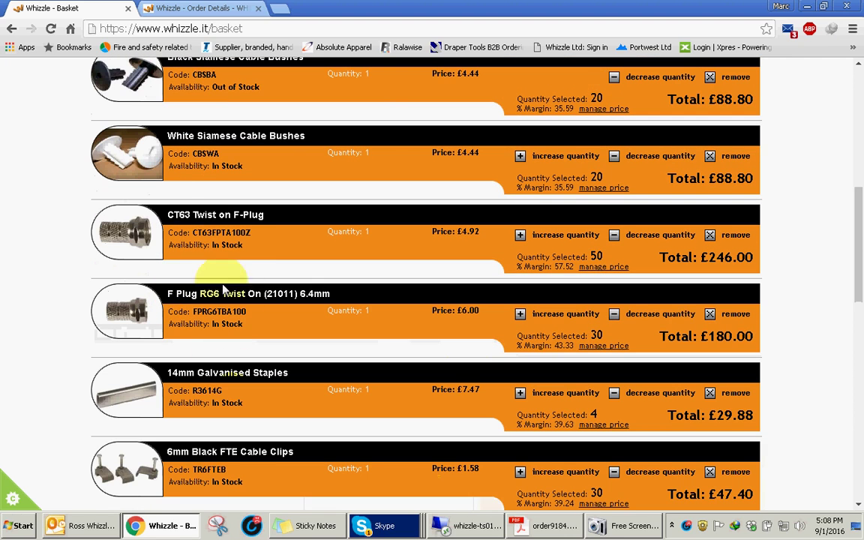
pyautogui.scroll(3, 225, 262)
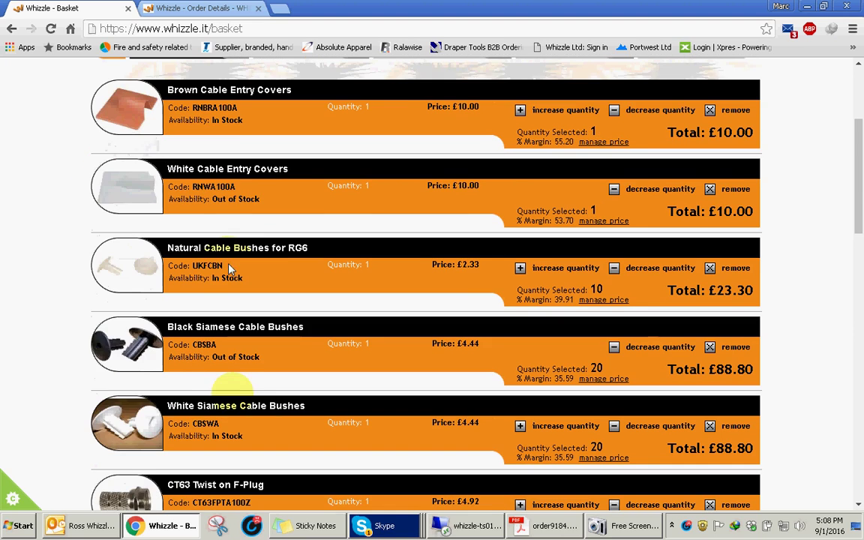
pyautogui.scroll(2, 245, 255)
pyautogui.scroll(-2, 247, 293)
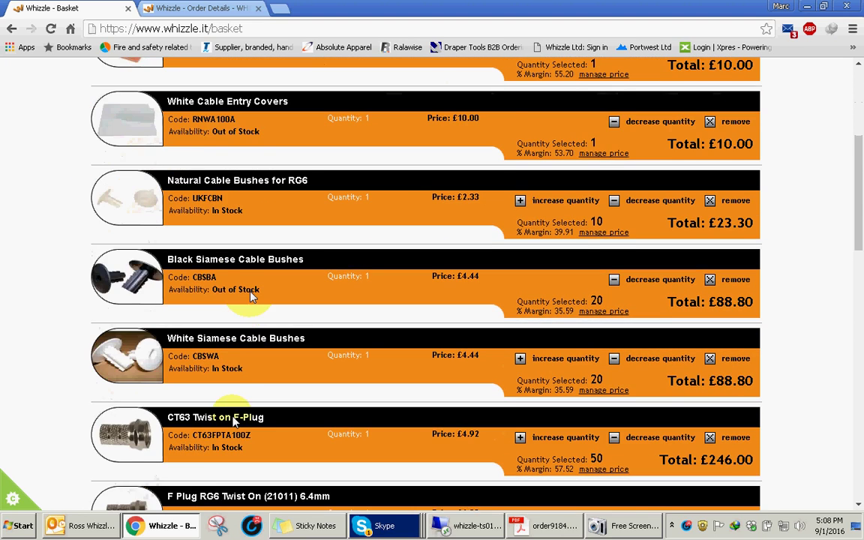
pyautogui.scroll(-3, 232, 419)
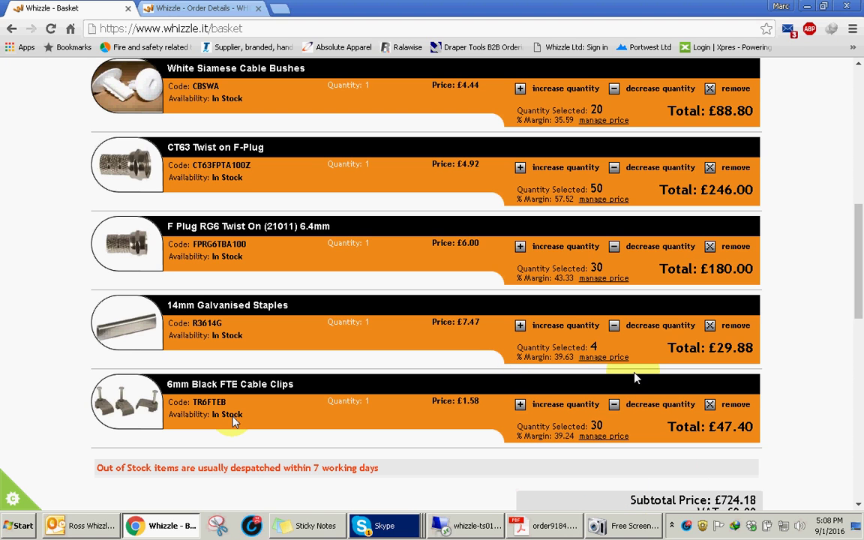
pyautogui.scroll(-3, 583, 382)
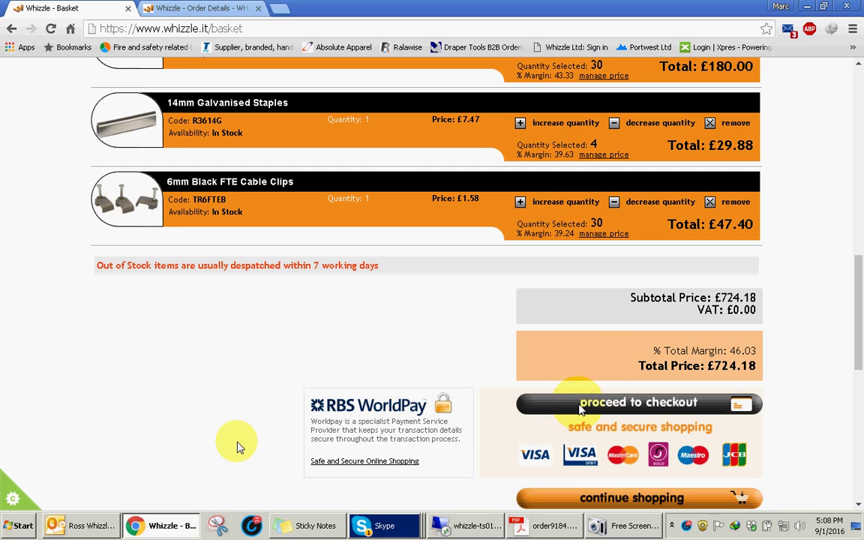
pyautogui.click(581, 405)
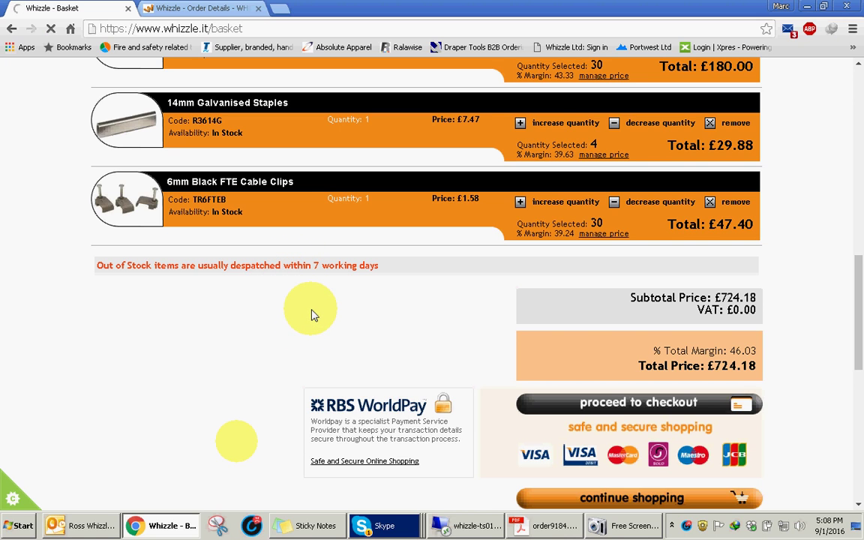
pyautogui.scroll(3, 380, 353)
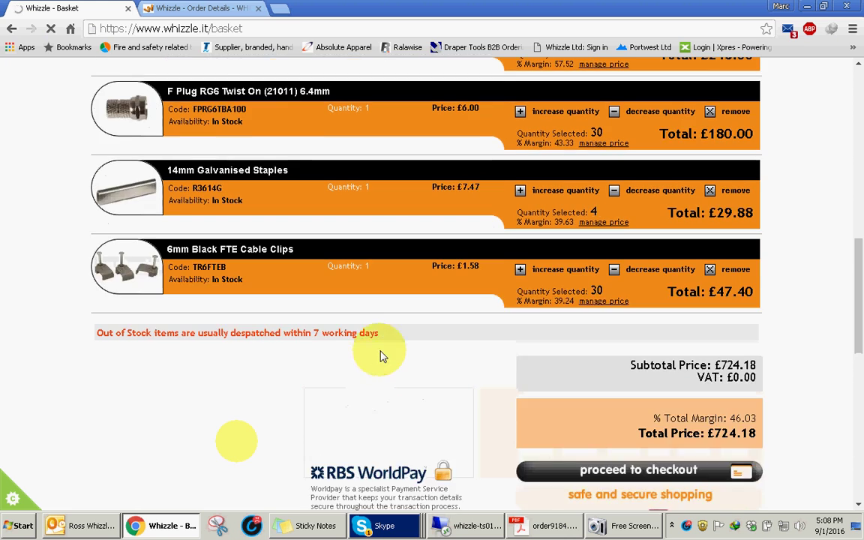
pyautogui.scroll(3, 386, 348)
pyautogui.scroll(-3, 449, 338)
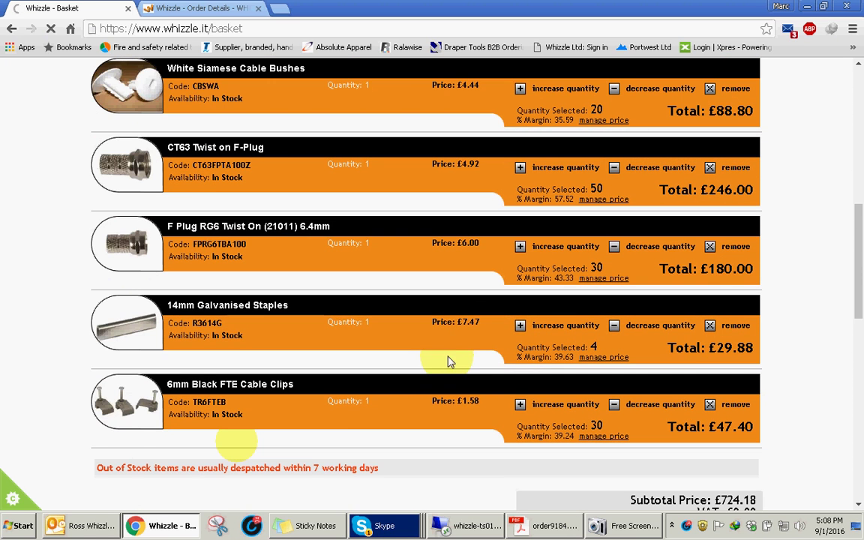
pyautogui.scroll(3, 441, 353)
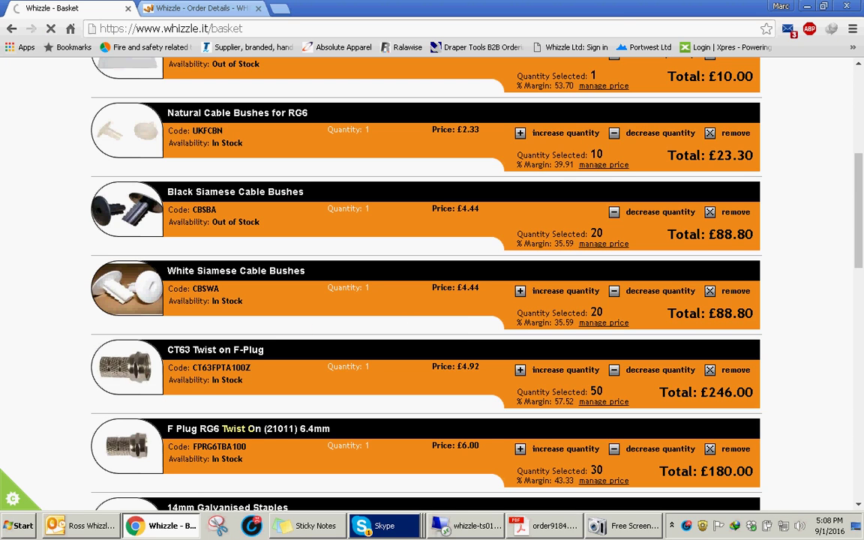
pyautogui.hotkey('alt', 'Tab')
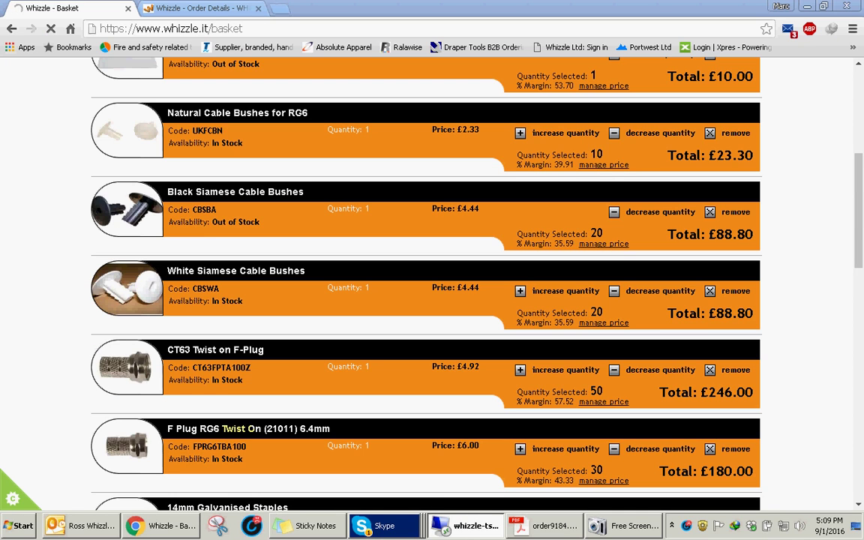
pyautogui.click(800, 332)
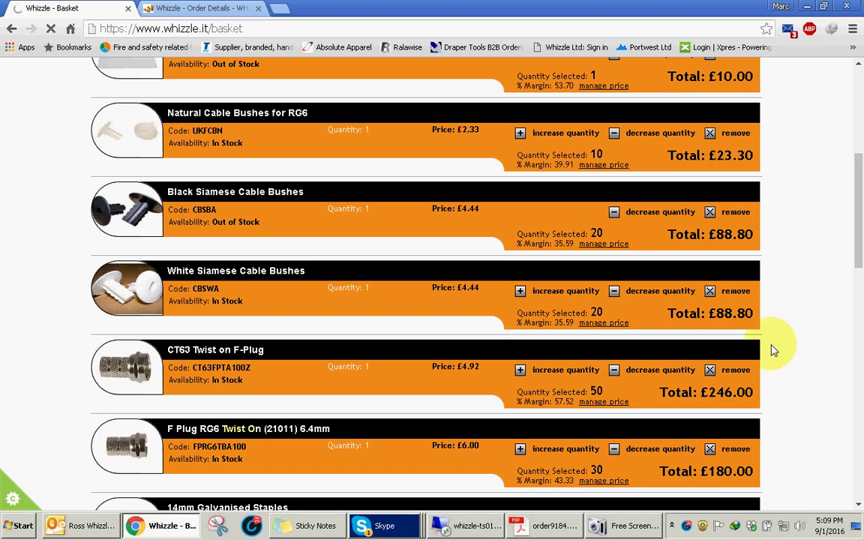
pyautogui.scroll(-3, 774, 350)
pyautogui.scroll(7, 774, 351)
pyautogui.scroll(-6, 774, 350)
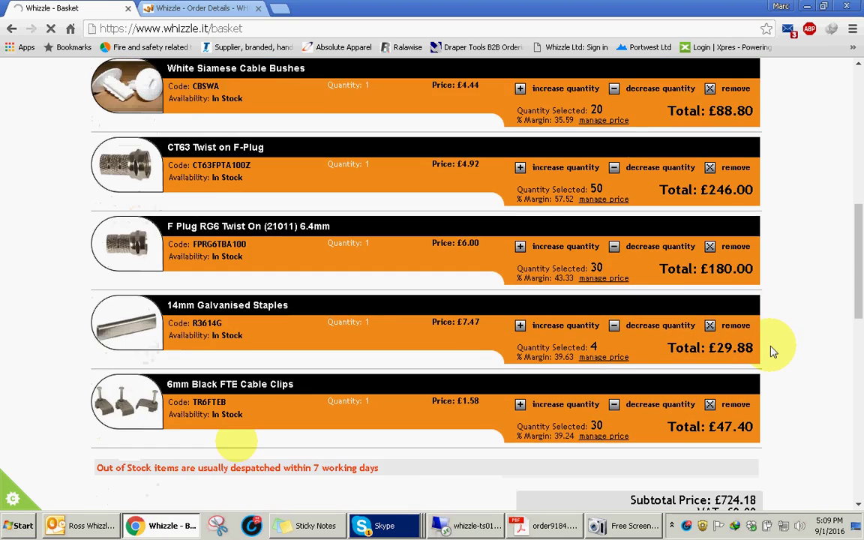
pyautogui.scroll(-3, 774, 350)
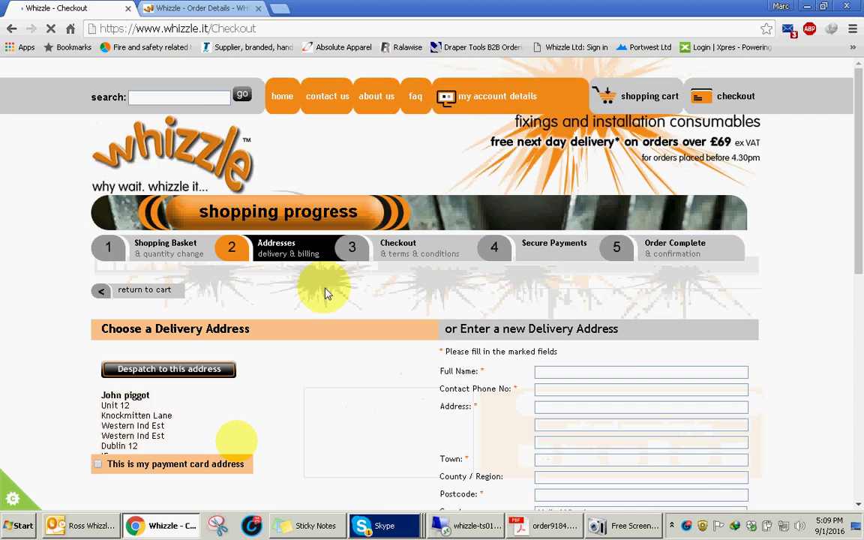
# - Look over the delivery address choices at checkout and review the supplier details and order lines on the PDF purchase order
pyautogui.scroll(-1, 325, 353)
pyautogui.scroll(-1, 325, 357)
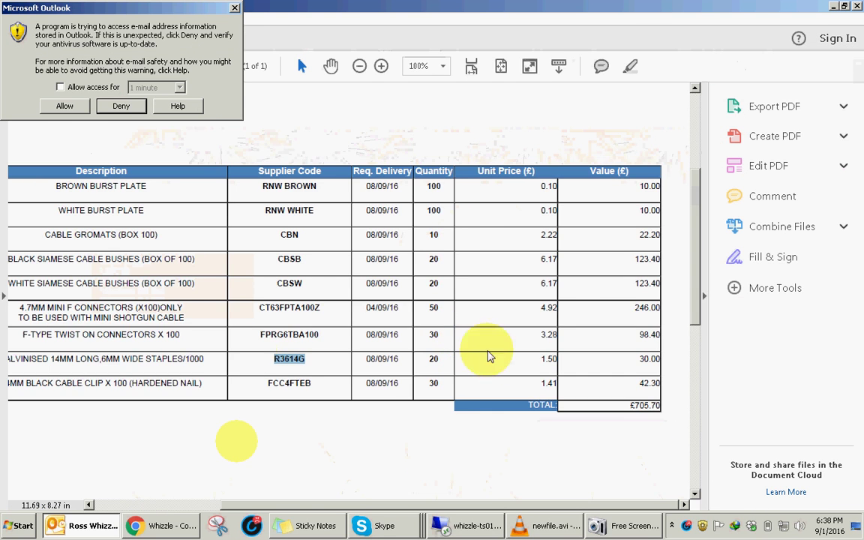
pyautogui.scroll(2, 247, 341)
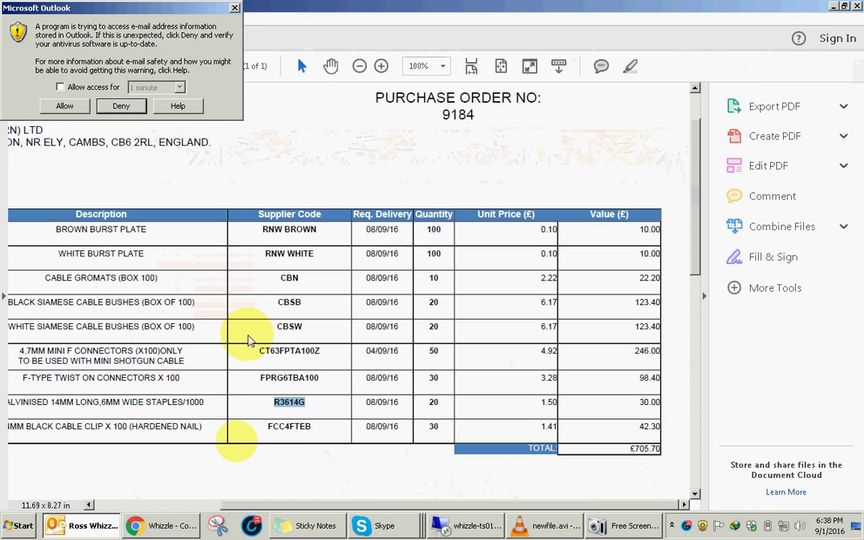
pyautogui.moveTo(525, 508); pyautogui.dragTo(397, 508)
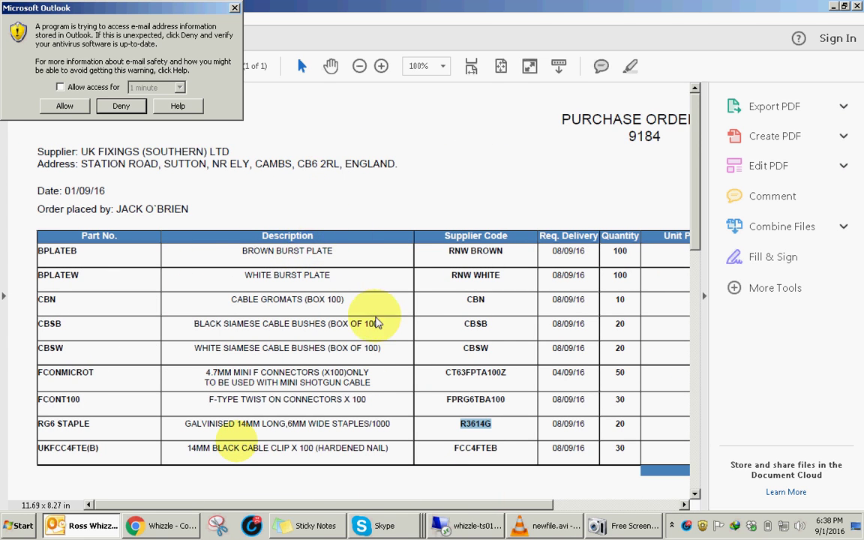
pyautogui.scroll(-1, 378, 318)
pyautogui.scroll(1, 377, 318)
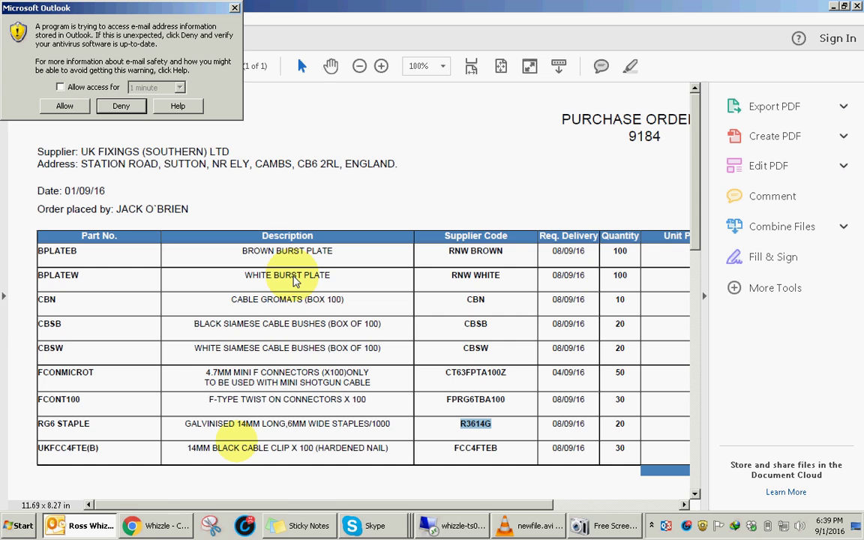
# - Choose to despatch the order to the customer's saved delivery address and review the delivery options and order summary
pyautogui.click(156, 525)
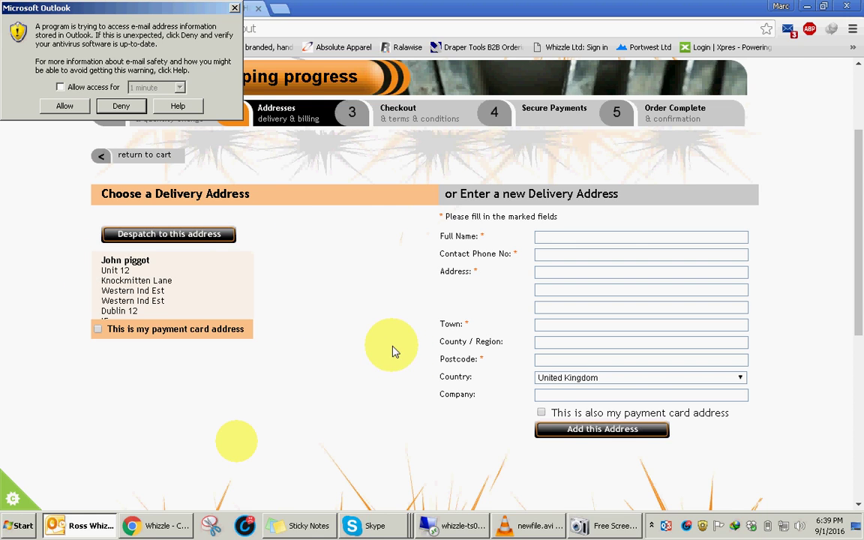
pyautogui.click(185, 236)
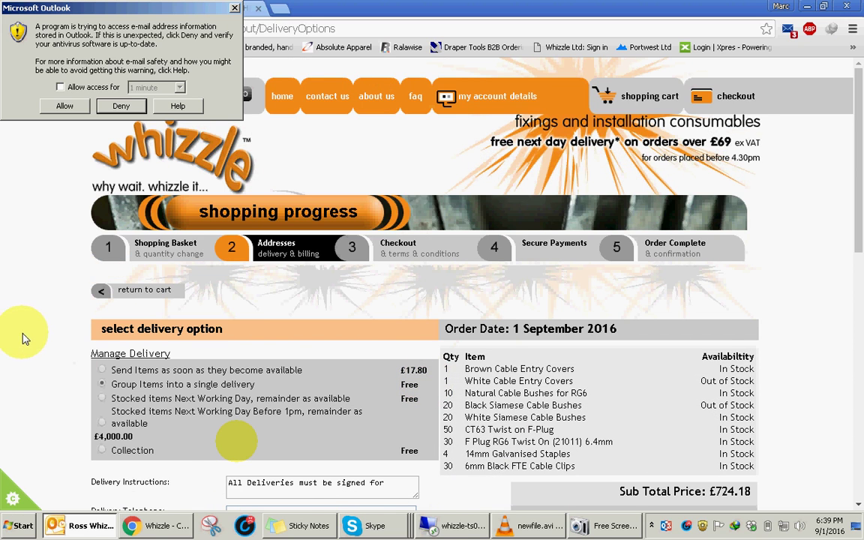
pyautogui.scroll(-2, 225, 435)
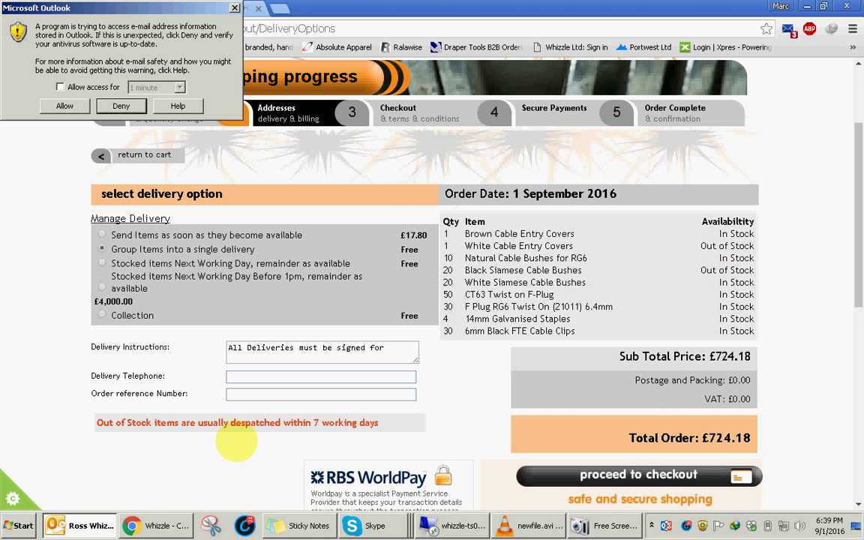
# - Switch to the Skype staff group chat and send a message saying you are in a meeting with the client contact in the meeting room
pyautogui.click(387, 526)
pyautogui.click(387, 496)
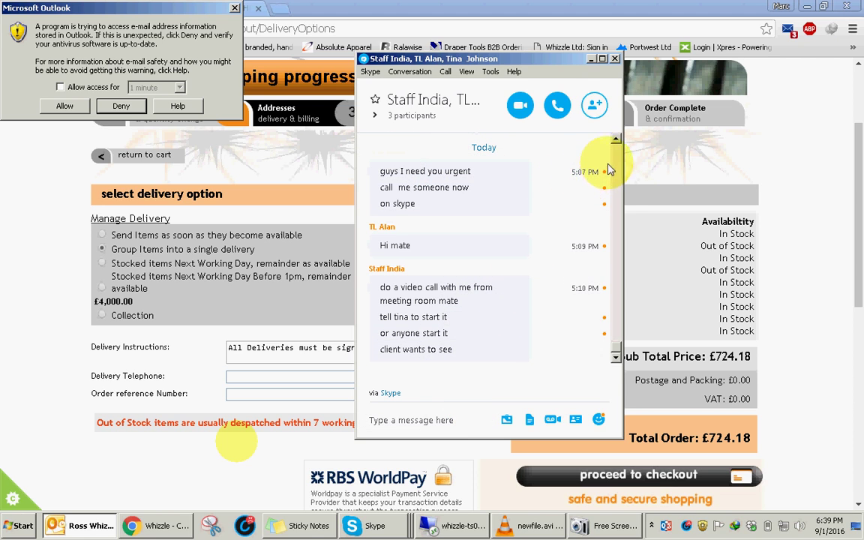
pyautogui.click(592, 59)
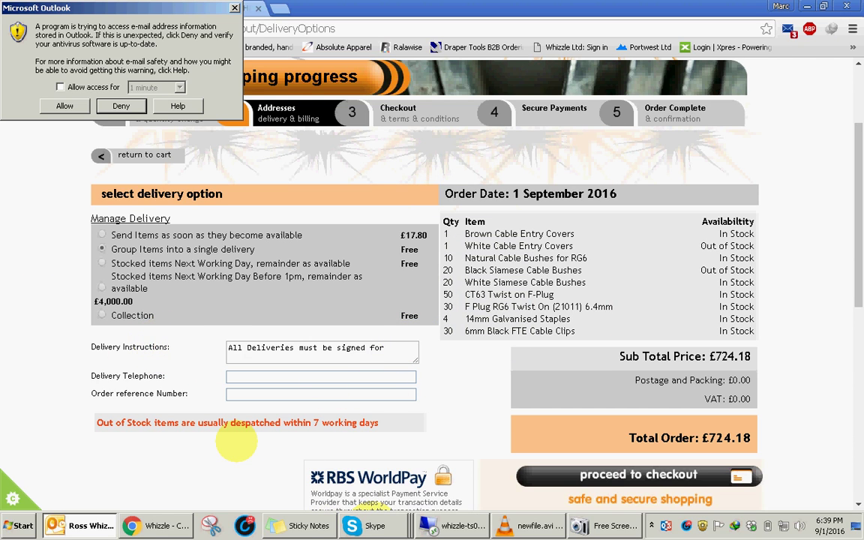
pyautogui.click(374, 526)
pyautogui.click(376, 493)
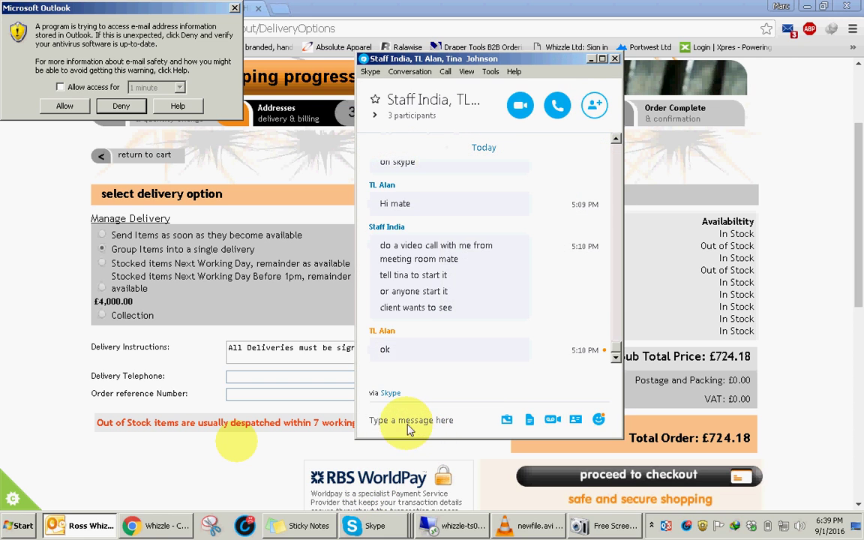
pyautogui.click(395, 423)
pyautogui.write('am on a mee')
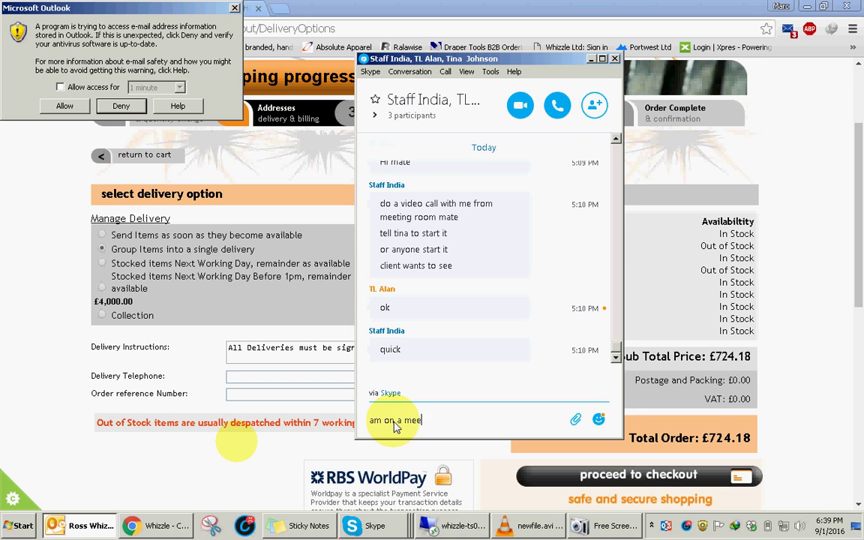
pyautogui.write('ting with neil in meting')
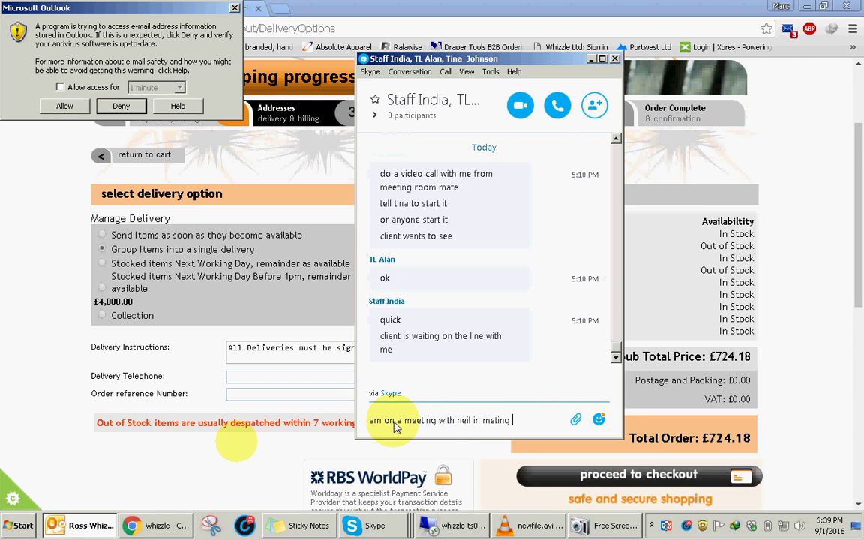
pyautogui.write(' room')
pyautogui.press('Return')
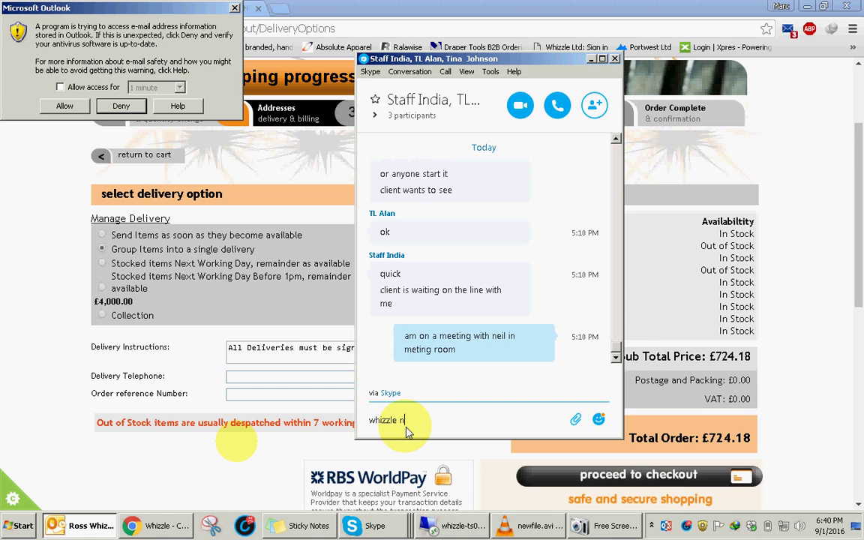
# - Clarify in the chat that the contact is the one from Whizzle and send "give me 5 mins, almost done"
pyautogui.write('whizzle neil I mean')
pyautogui.press('Return')
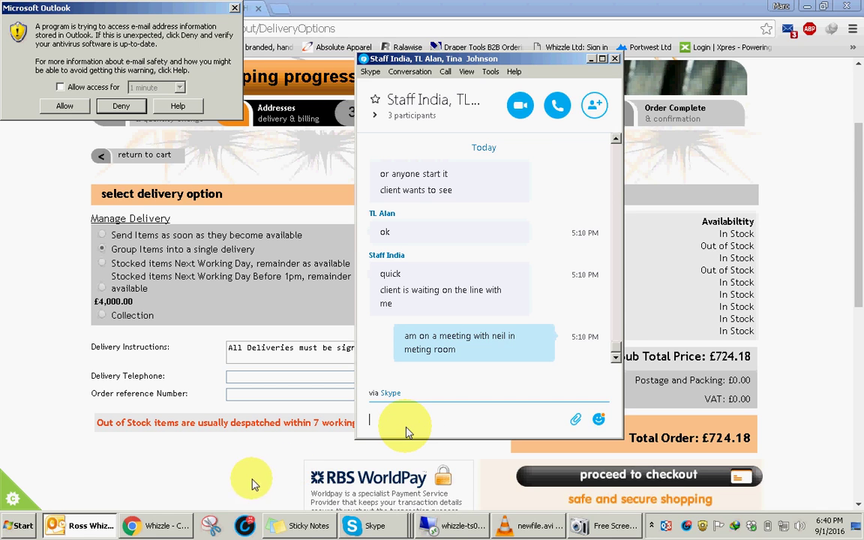
pyautogui.write('give me ')
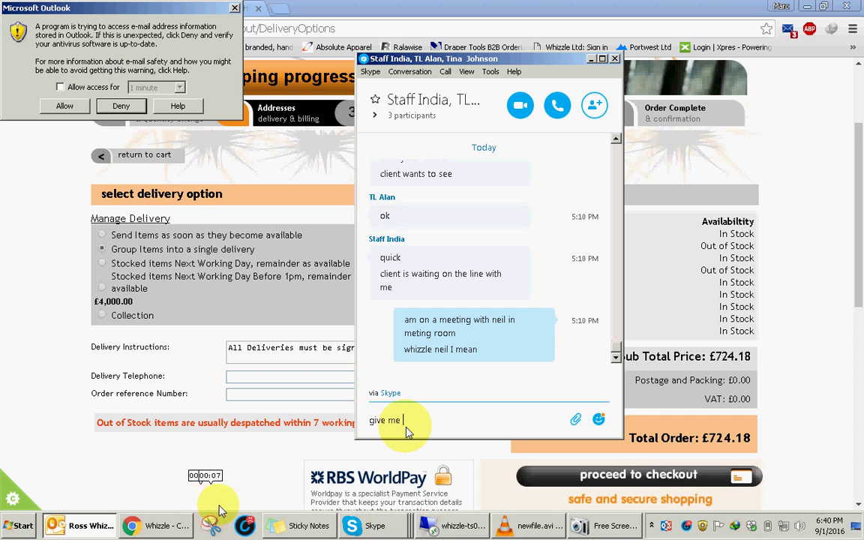
pyautogui.write('5 mins, almost done')
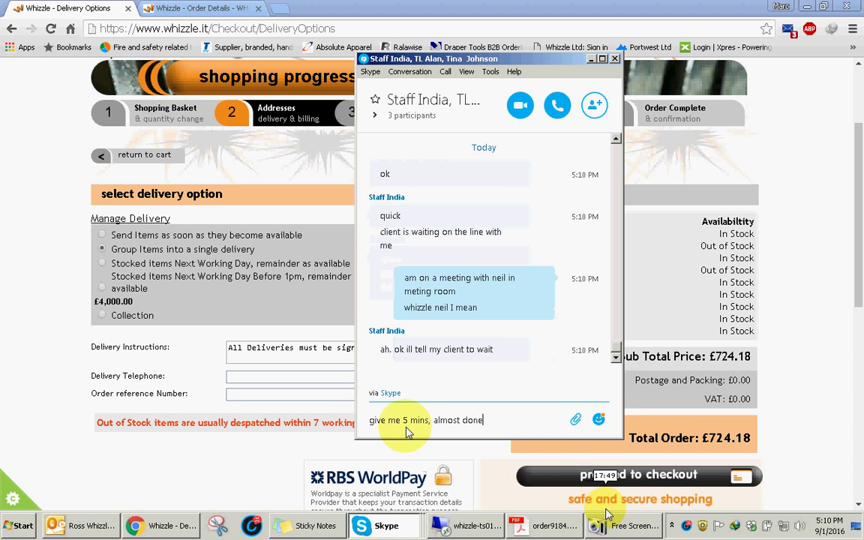
pyautogui.press('Return')
# - Choose "Stocked items Next Working Day, remainder as available" on the Whizzle page and check the PDF order's required delivery dates against the system calendar
pyautogui.click(651, 341)
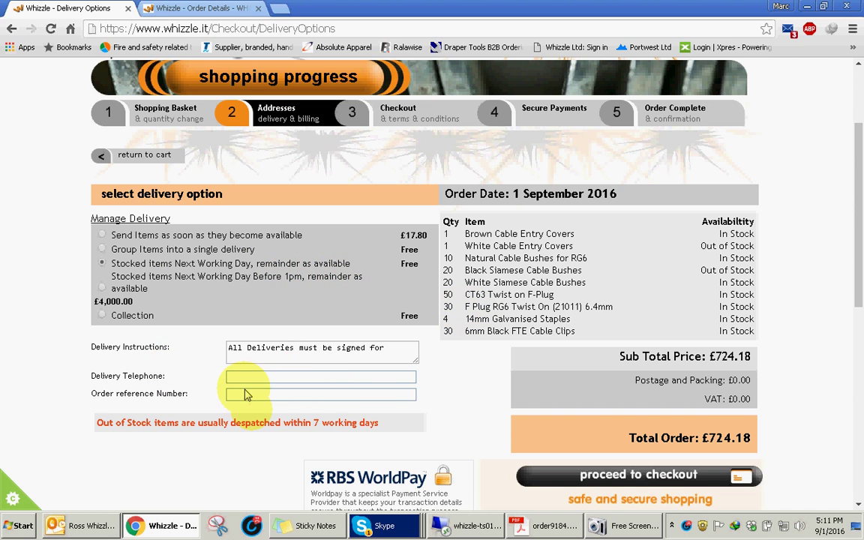
pyautogui.click(234, 400)
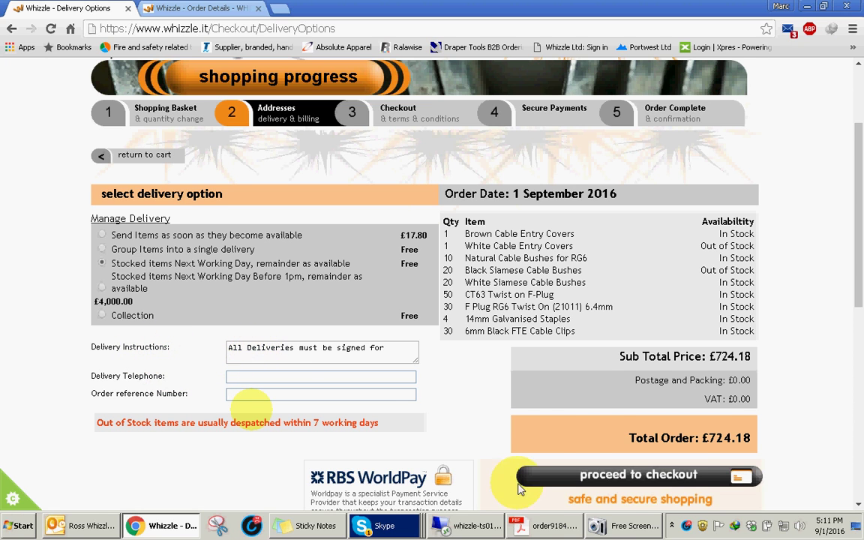
pyautogui.click(536, 525)
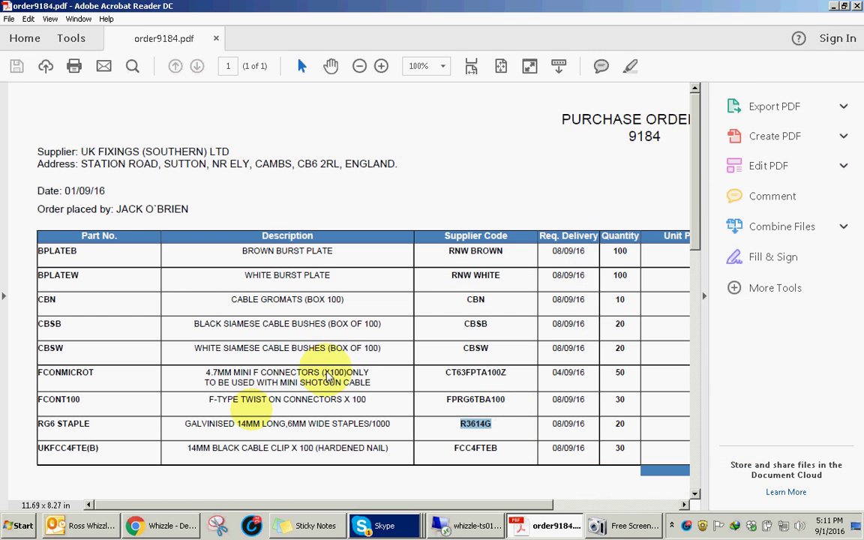
pyautogui.scroll(-1, 327, 374)
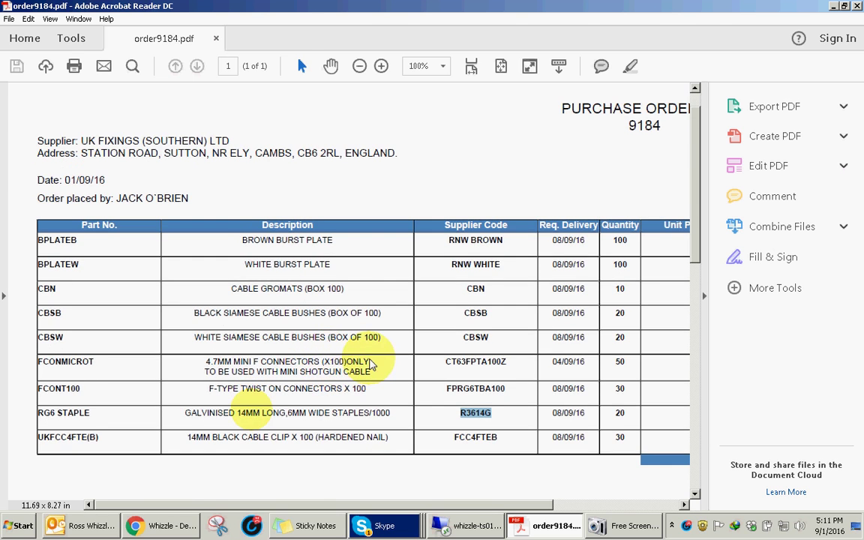
pyautogui.scroll(-1, 360, 364)
pyautogui.scroll(1, 368, 360)
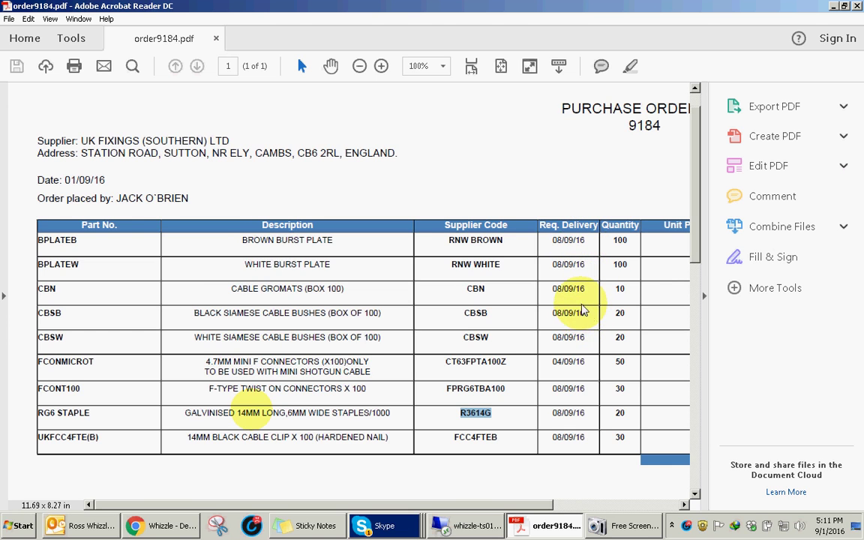
pyautogui.click(830, 525)
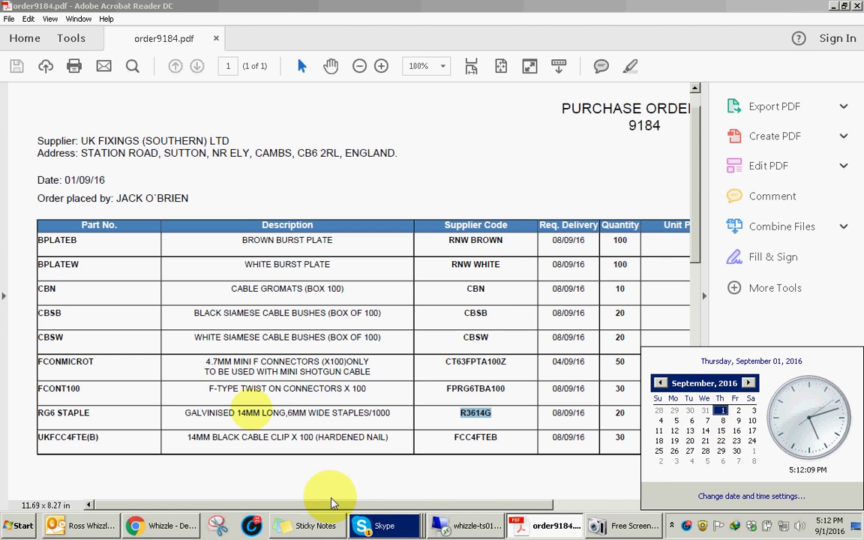
# - Return to the Whizzle delivery options and replace the delivery instructions with "Dispatch 07.09.16"
pyautogui.click(176, 525)
pyautogui.click(255, 354)
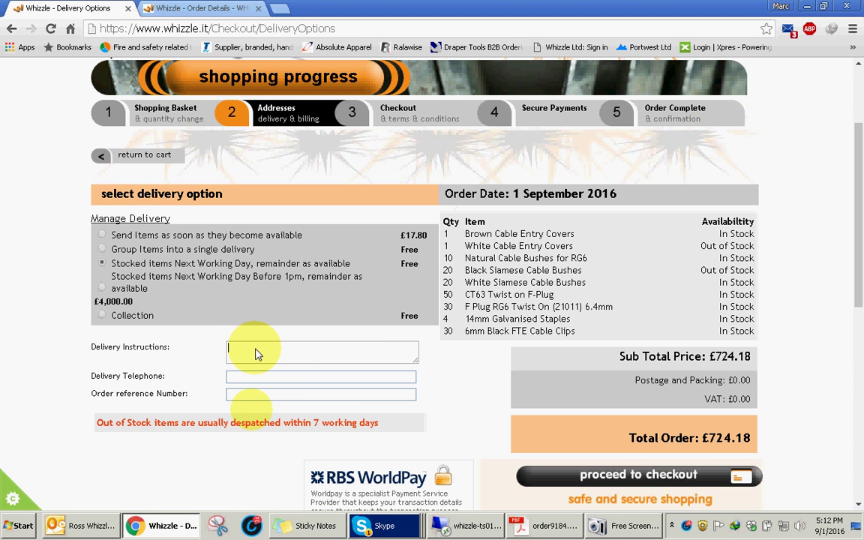
pyautogui.write('Dispatch 07.09.16')
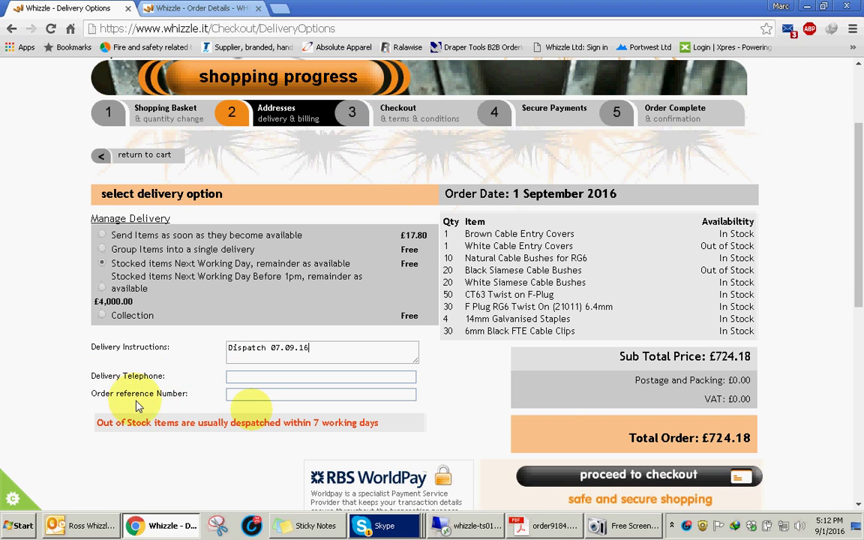
# - Enter the purchase order number from the PDF as the order reference number and proceed to checkout
pyautogui.click(231, 394)
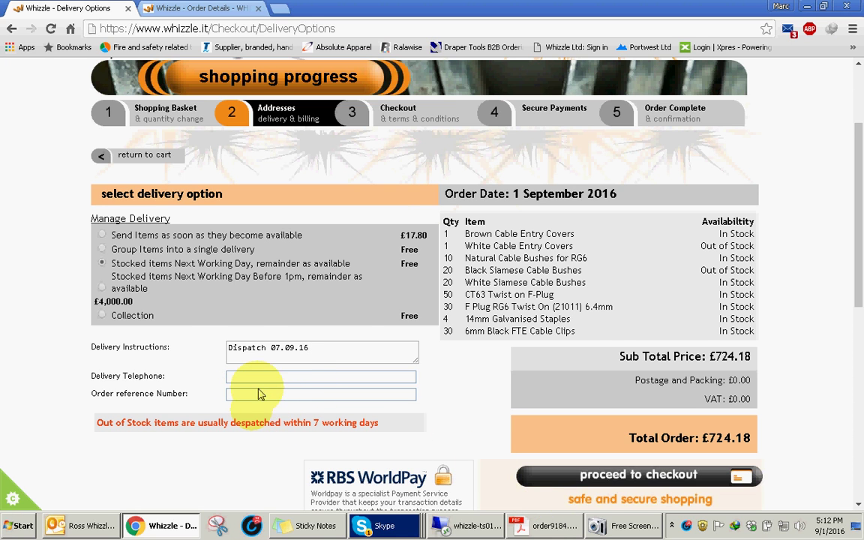
pyautogui.click(538, 527)
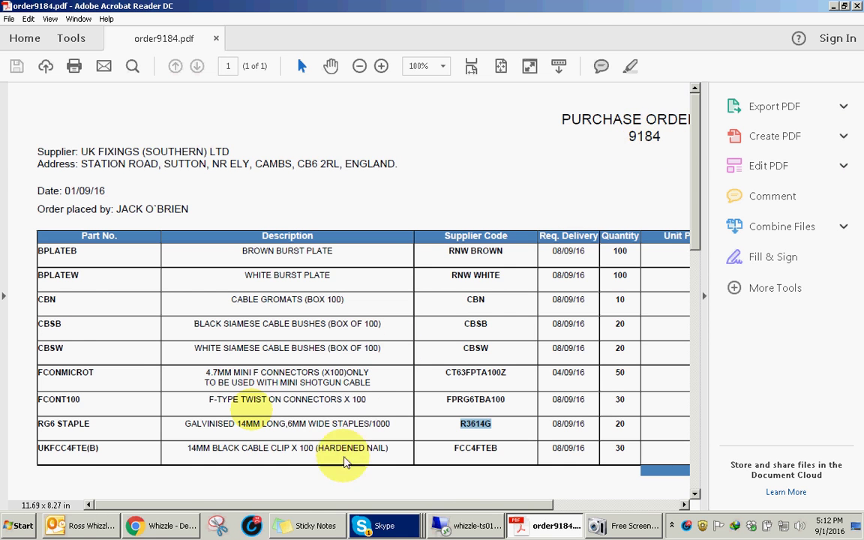
pyautogui.click(161, 526)
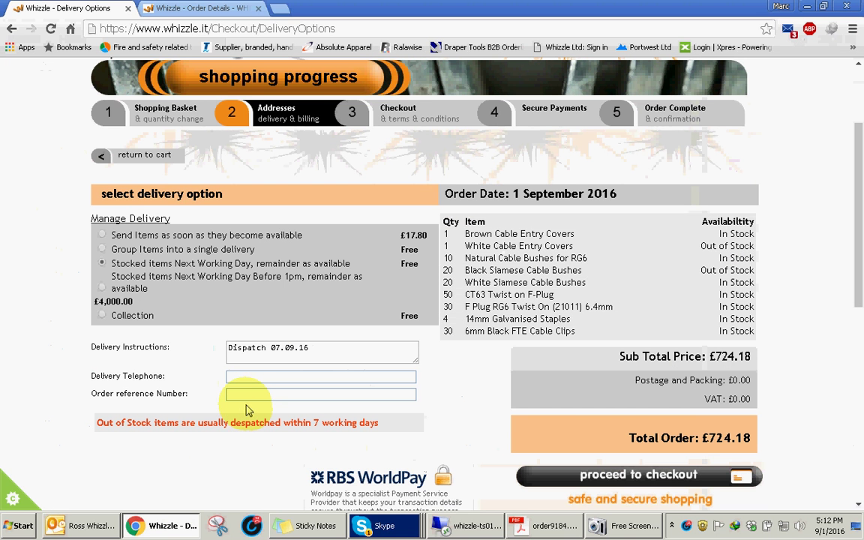
pyautogui.write('9184')
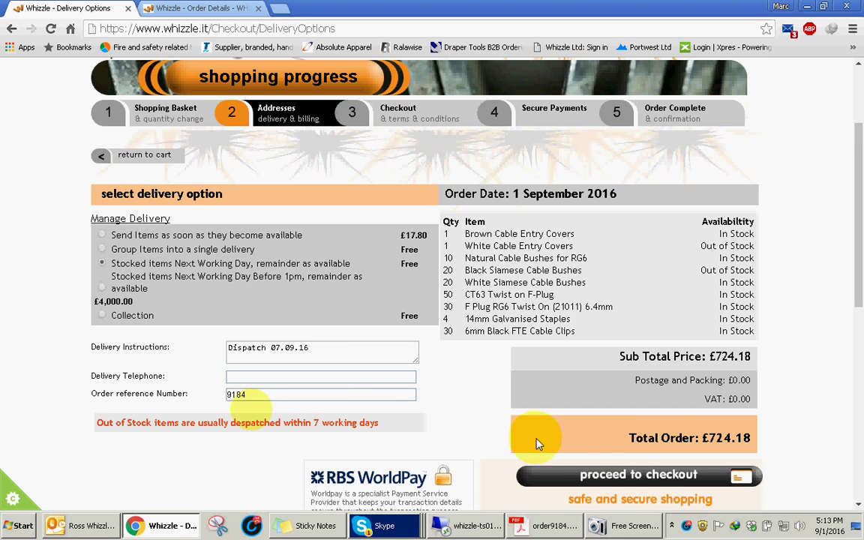
pyautogui.click(601, 477)
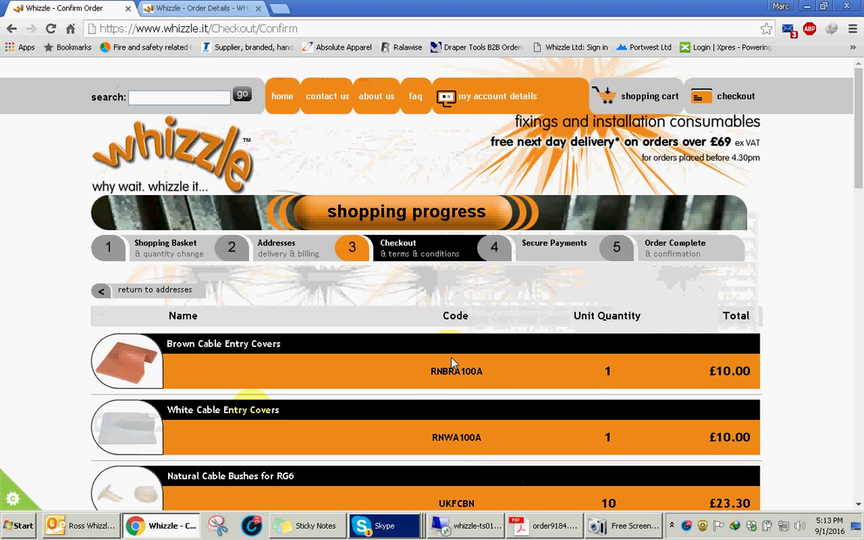
# - Review the order lines, delivery address, instructions and grand total, and complete the order by paying on account
pyautogui.scroll(-5, 454, 368)
pyautogui.scroll(-3, 425, 361)
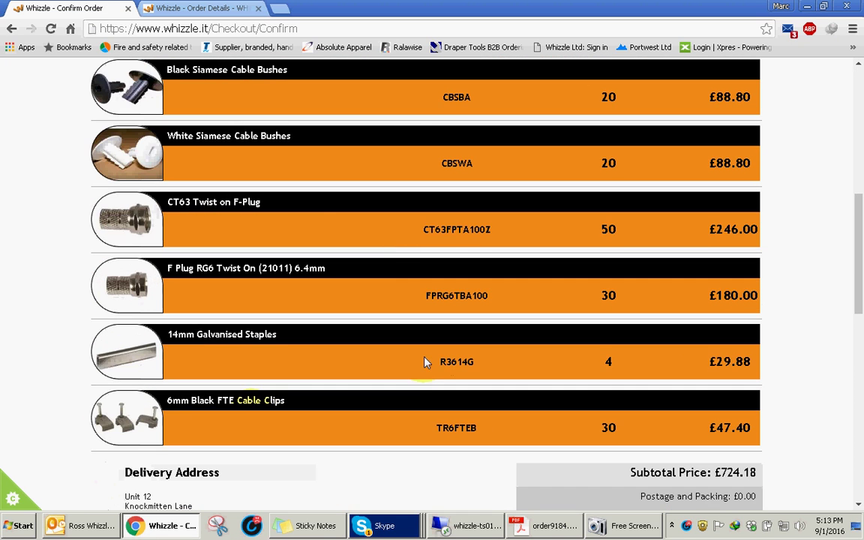
pyautogui.scroll(-2, 433, 362)
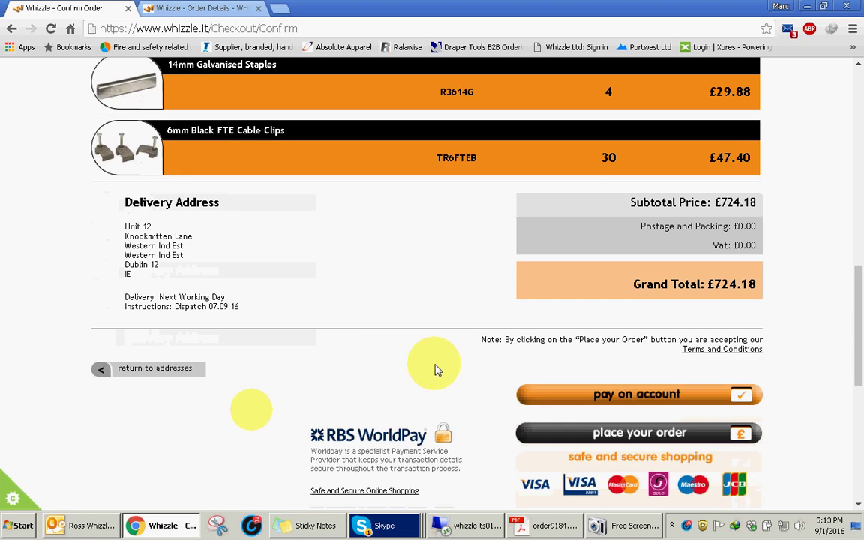
pyautogui.scroll(4, 399, 313)
pyautogui.scroll(-5, 399, 313)
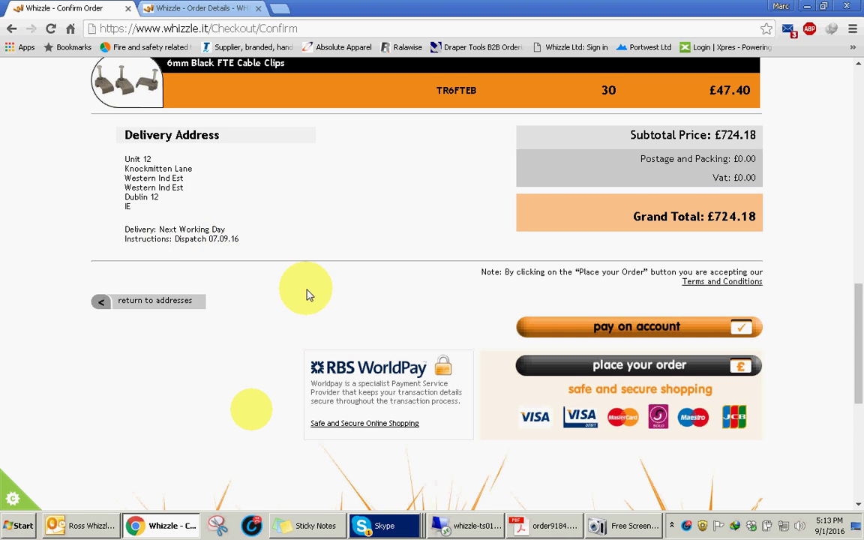
pyautogui.scroll(1, 441, 322)
pyautogui.scroll(-2, 438, 320)
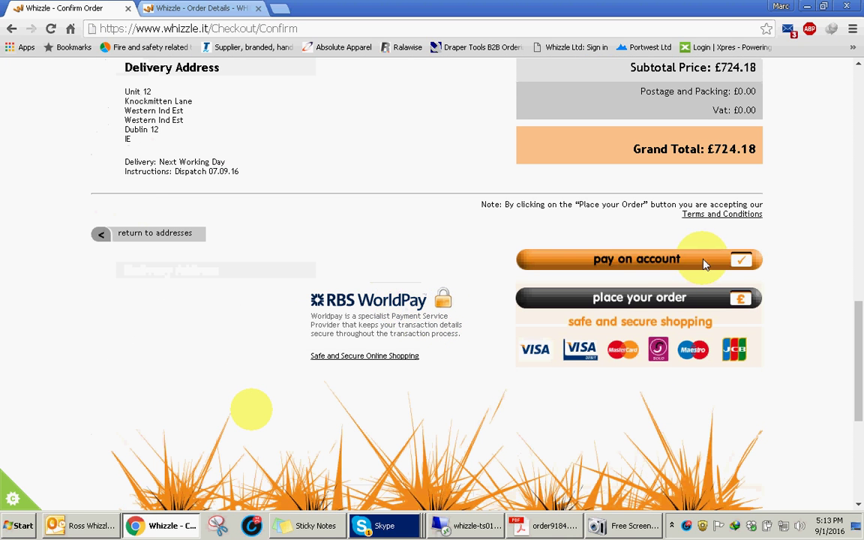
pyautogui.click(637, 261)
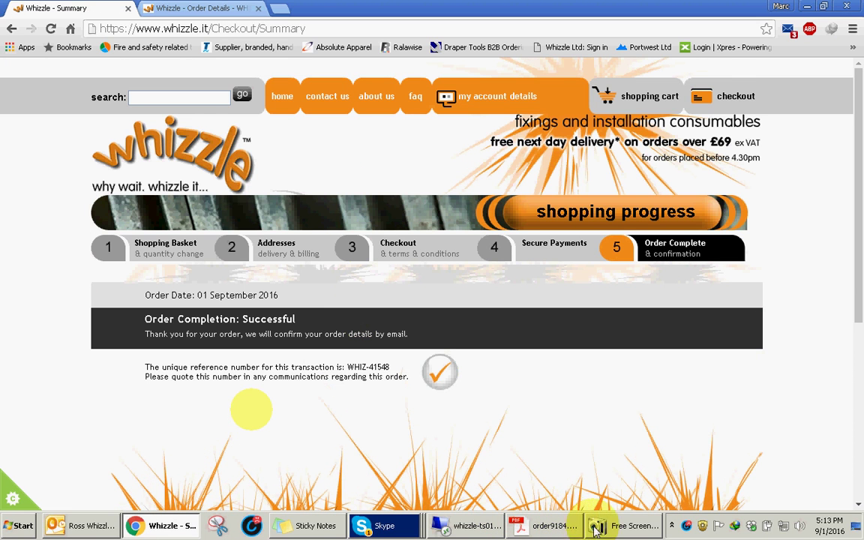
pyautogui.click(596, 527)
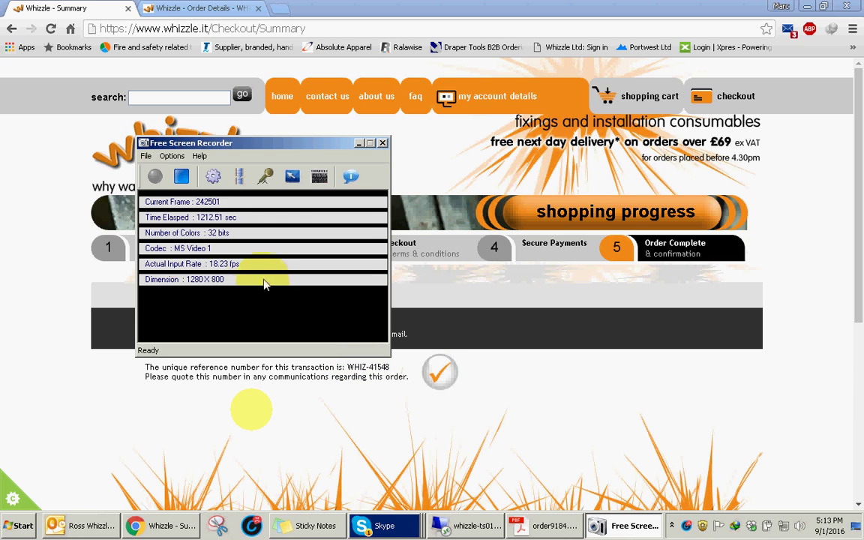